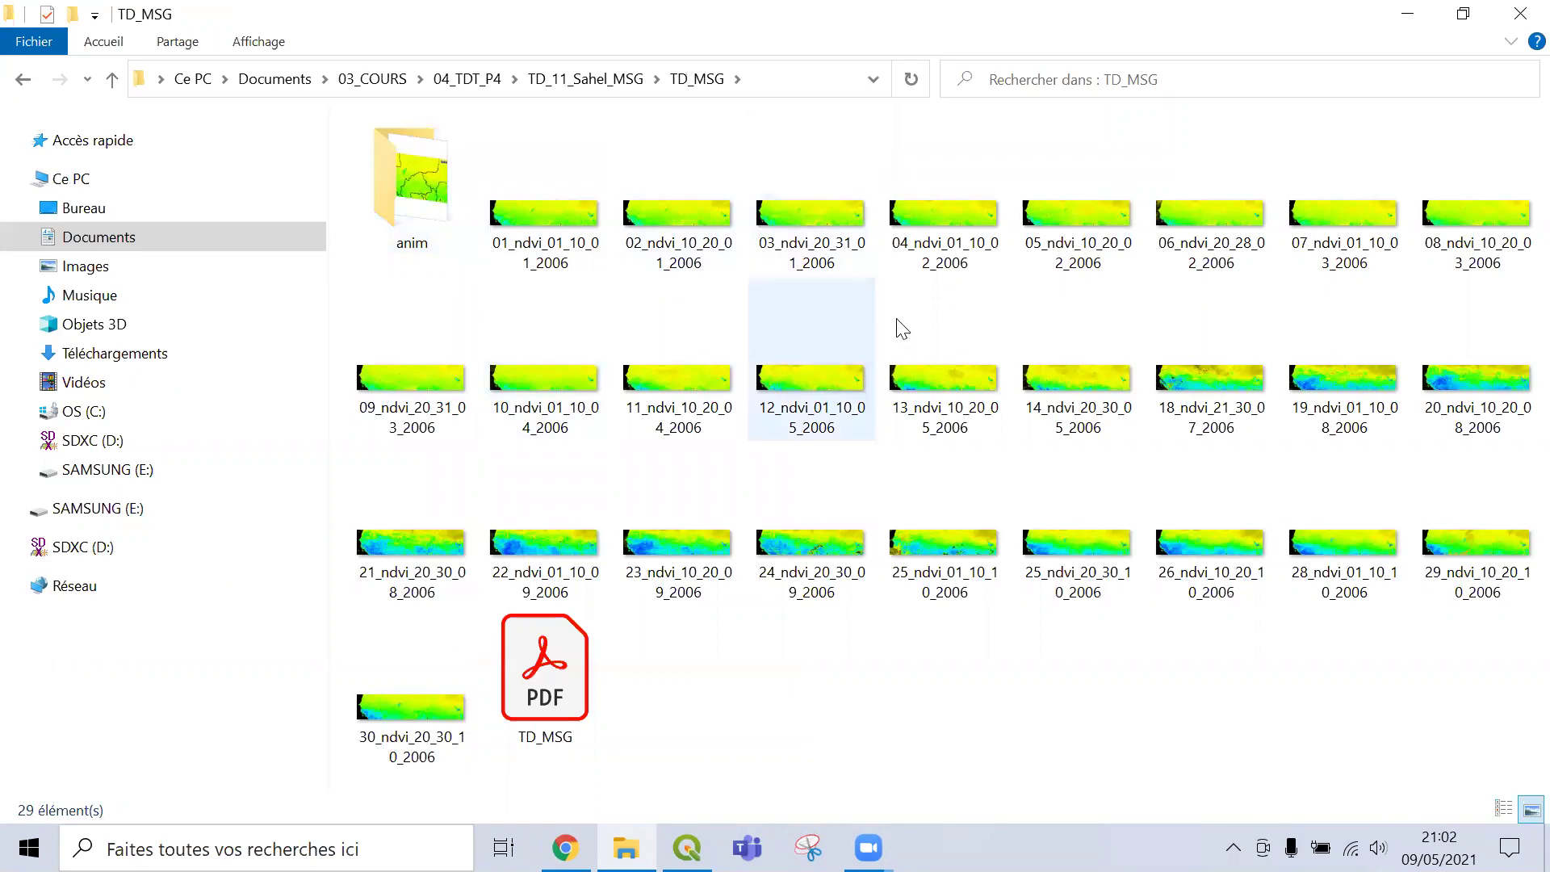
Open the TD_MSG PDF, browse its opening pages, and maximize the document window on page 2.
click(539, 673)
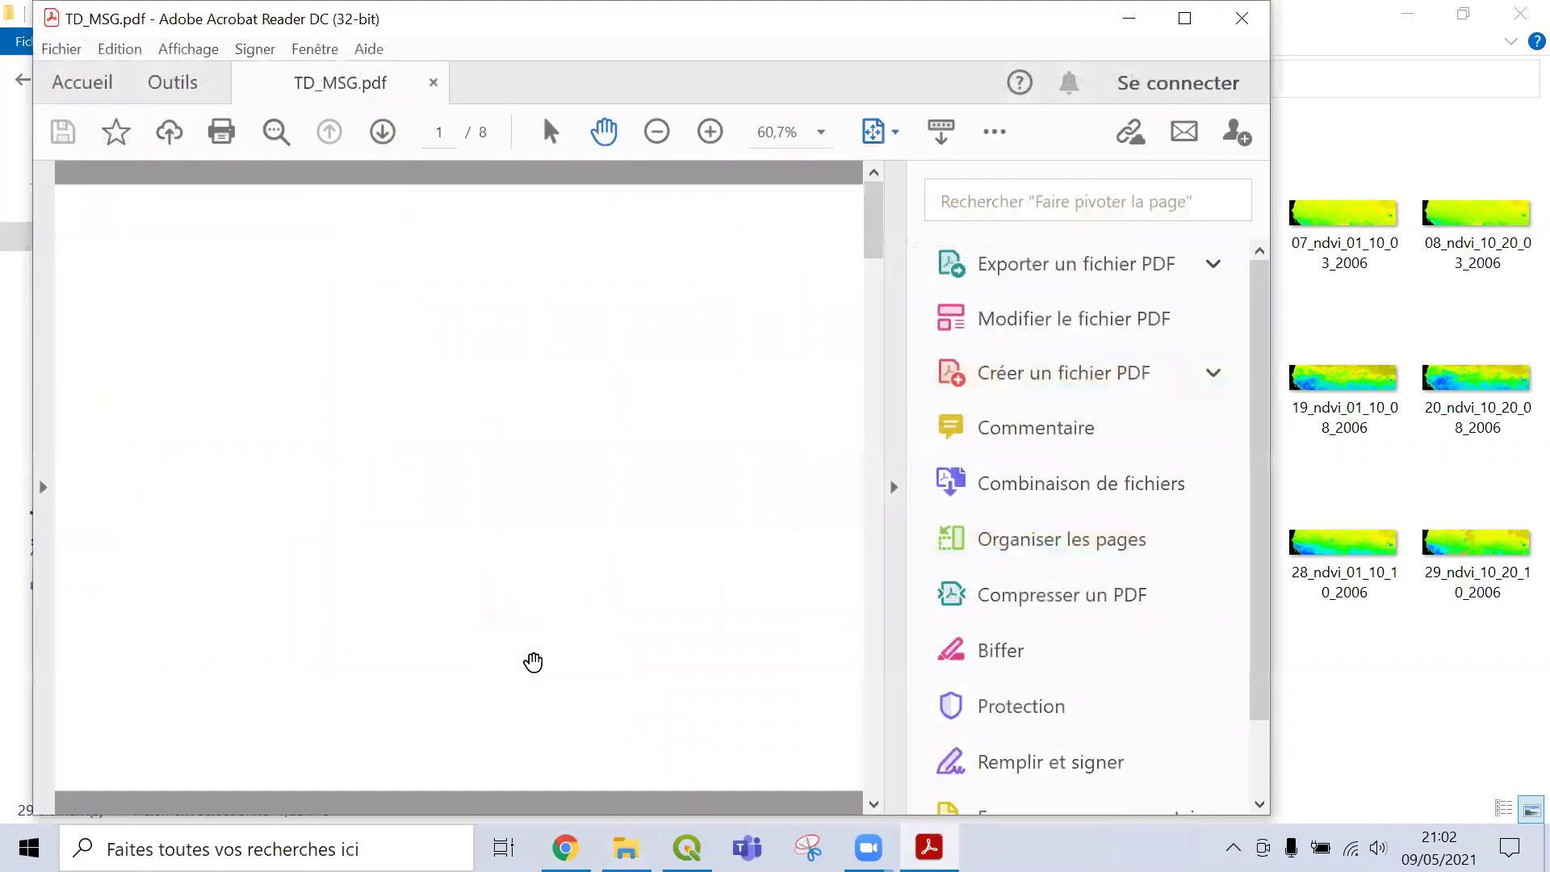
click(873, 804)
click(874, 805)
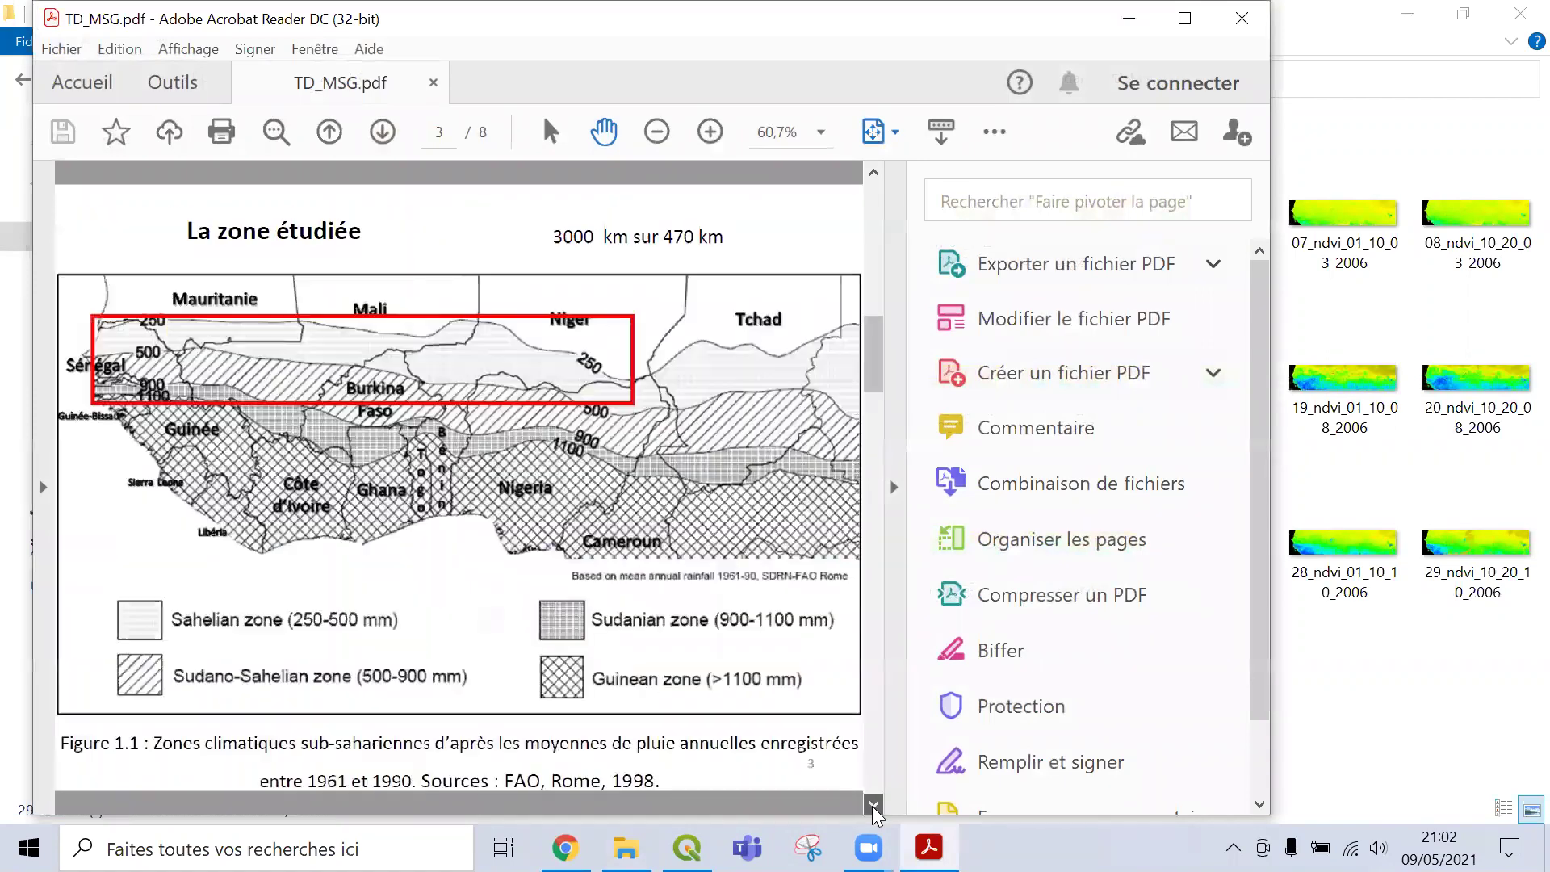
click(873, 172)
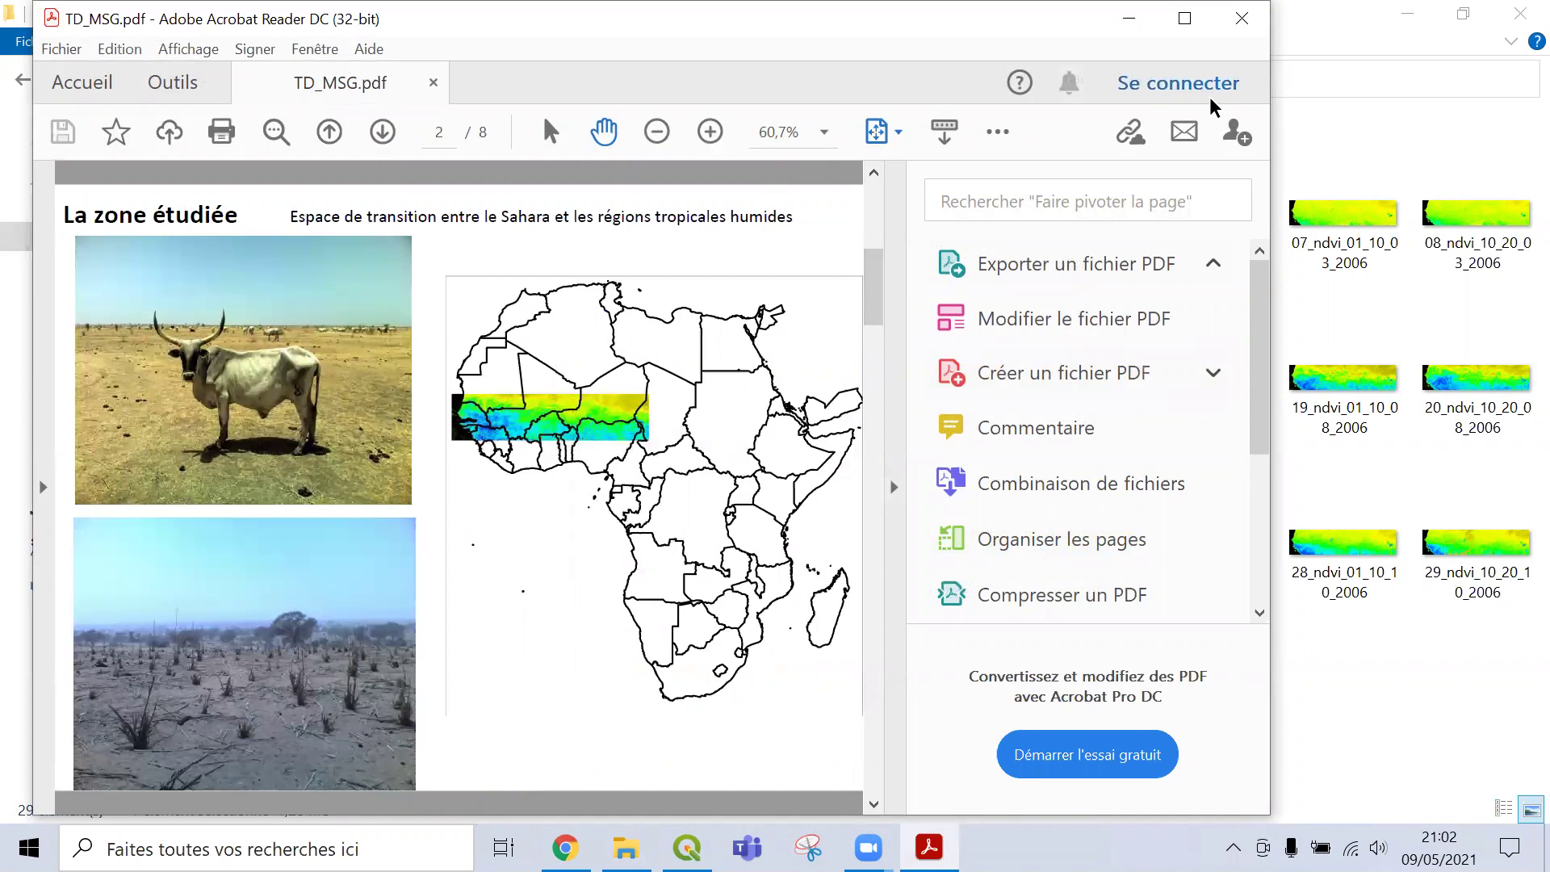
click(1185, 18)
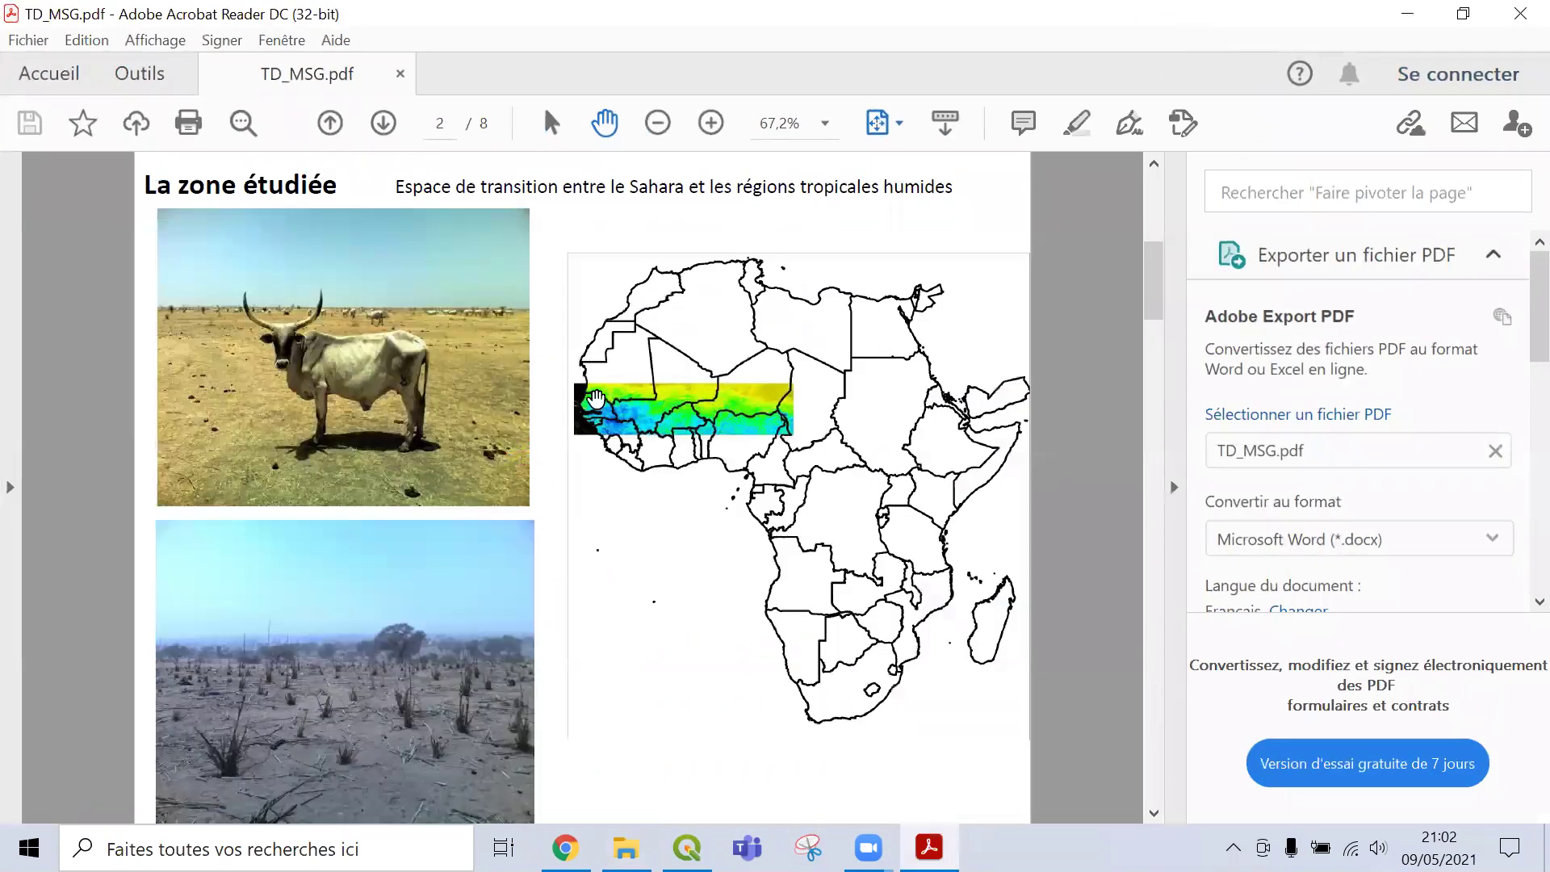
Read pages 3 to 7 of the TD_MSG document one after another, and minimize the document.
click(384, 127)
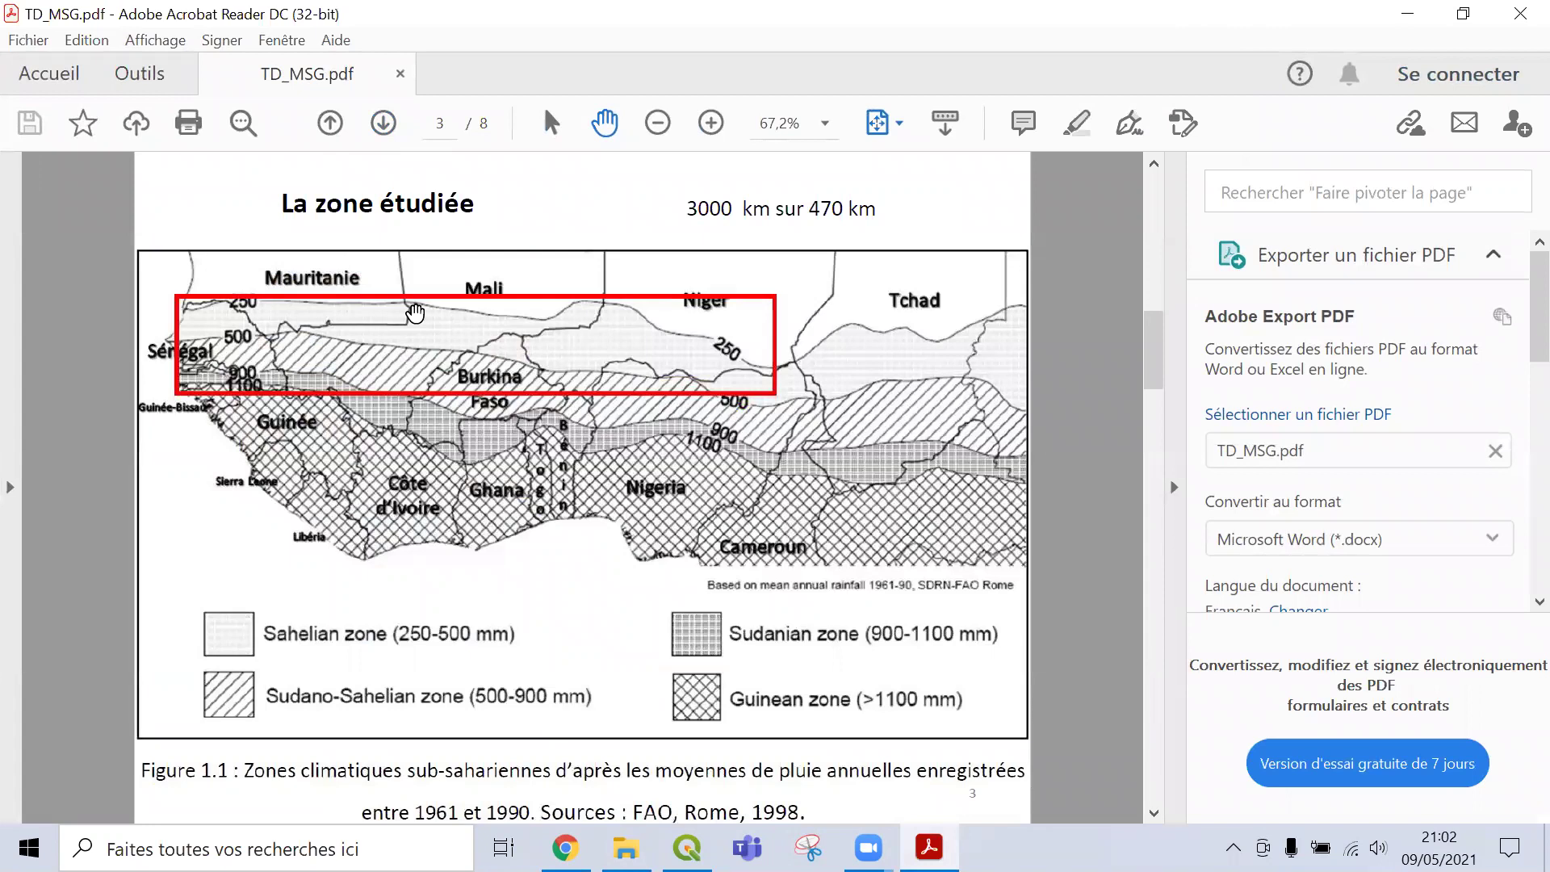
click(385, 128)
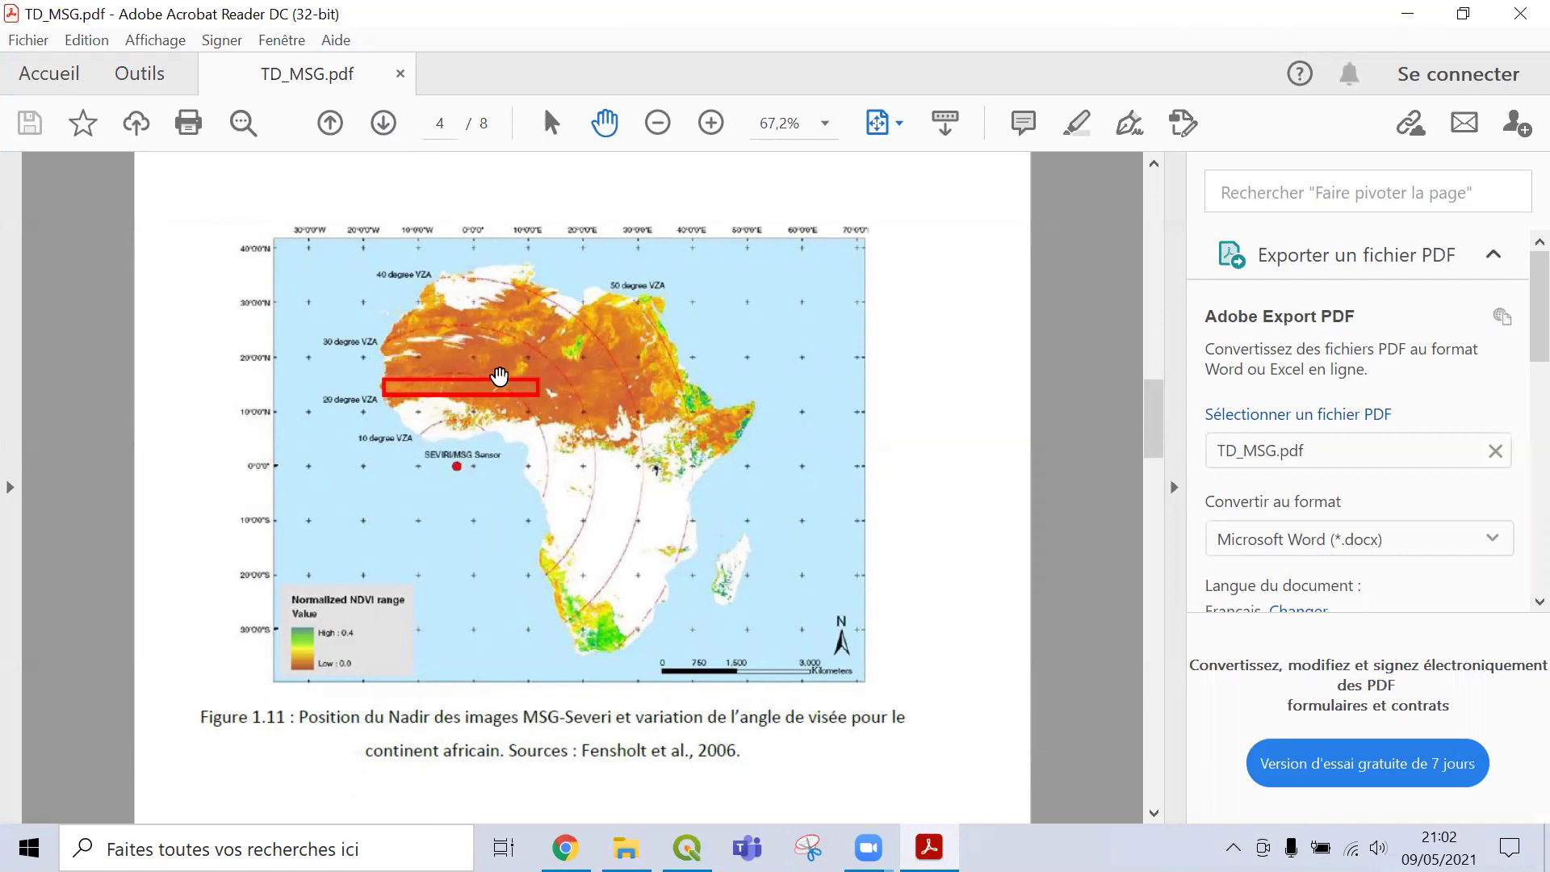
click(382, 123)
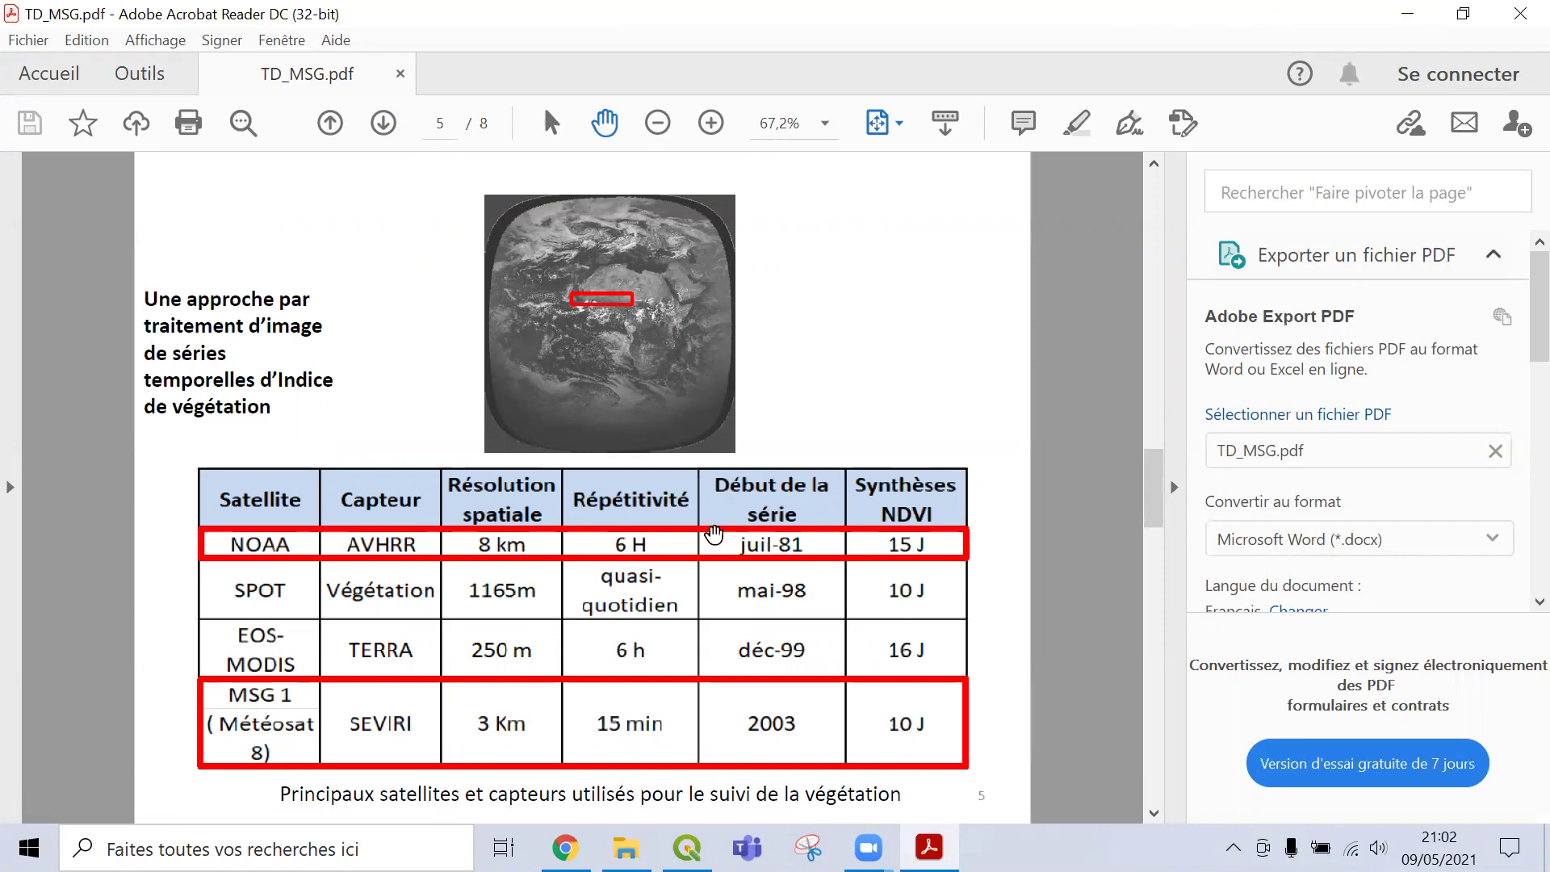
click(384, 124)
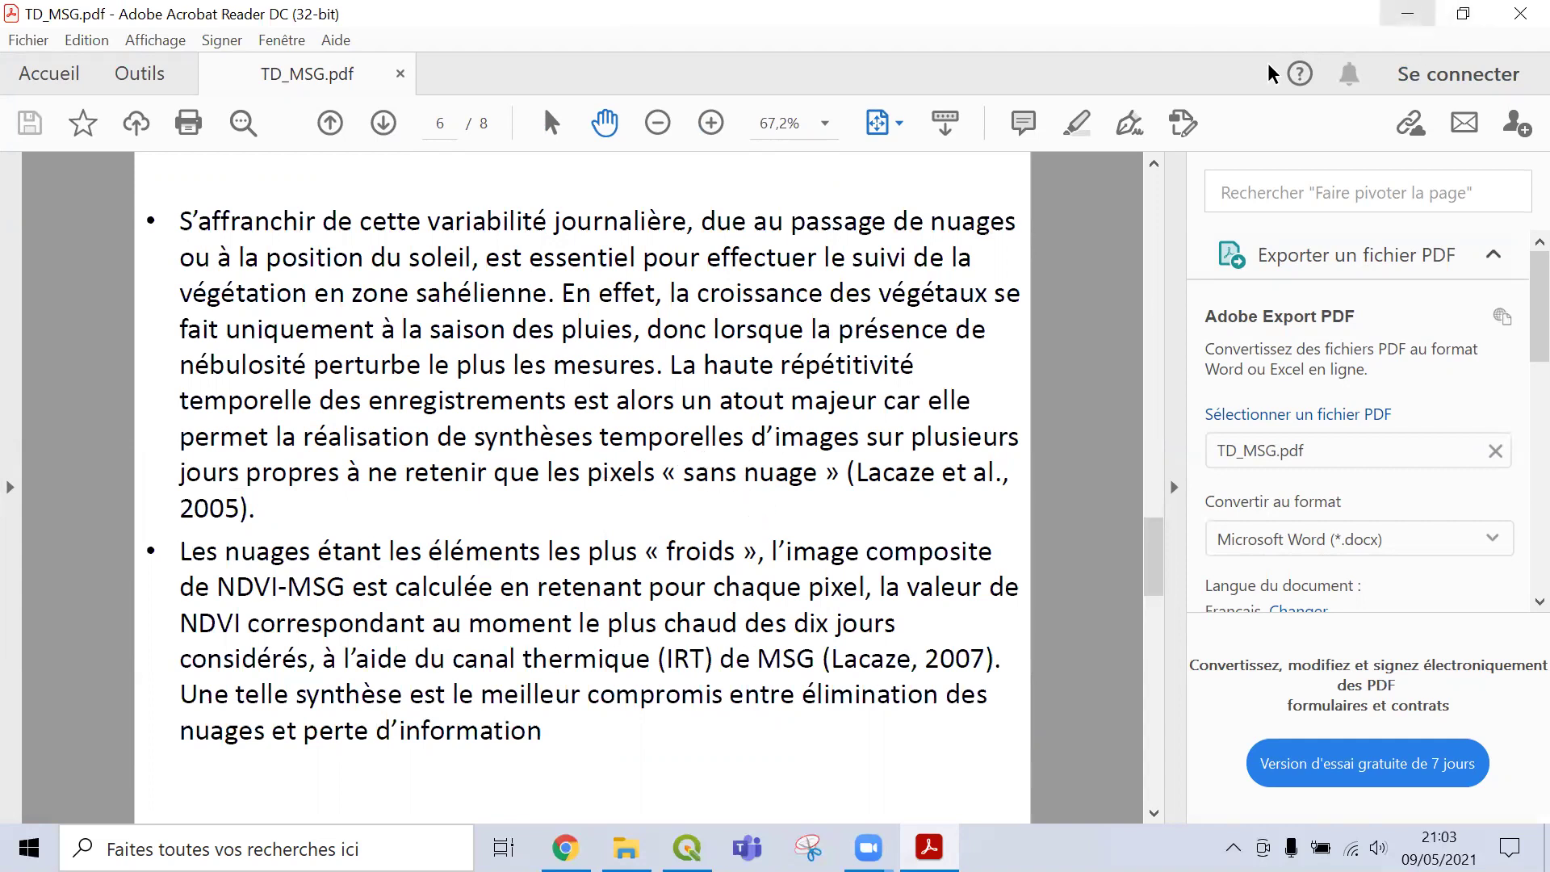
click(383, 124)
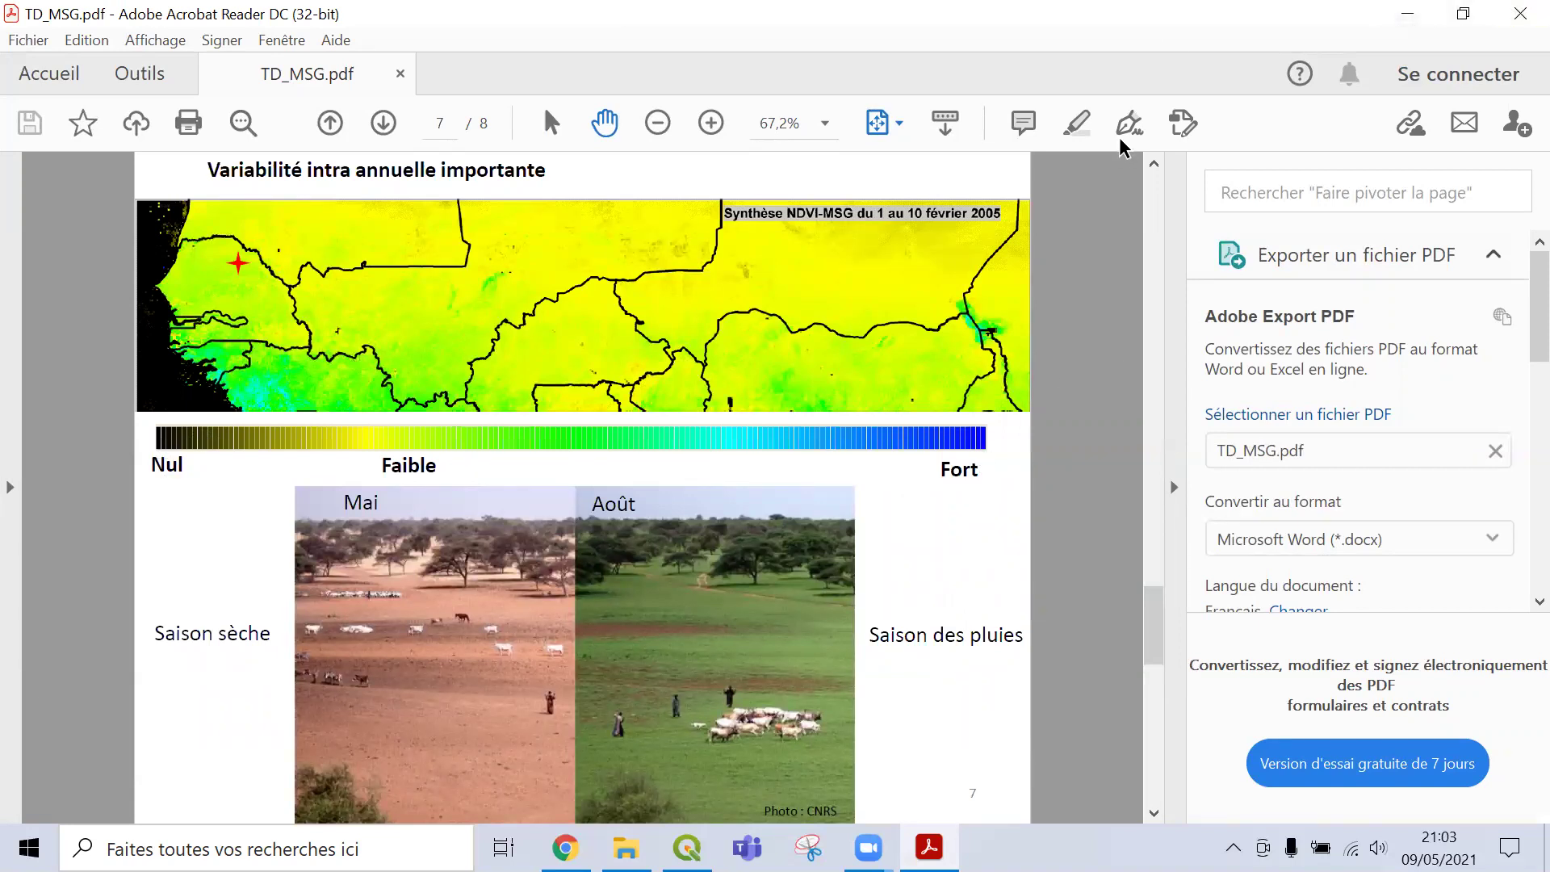
click(1422, 22)
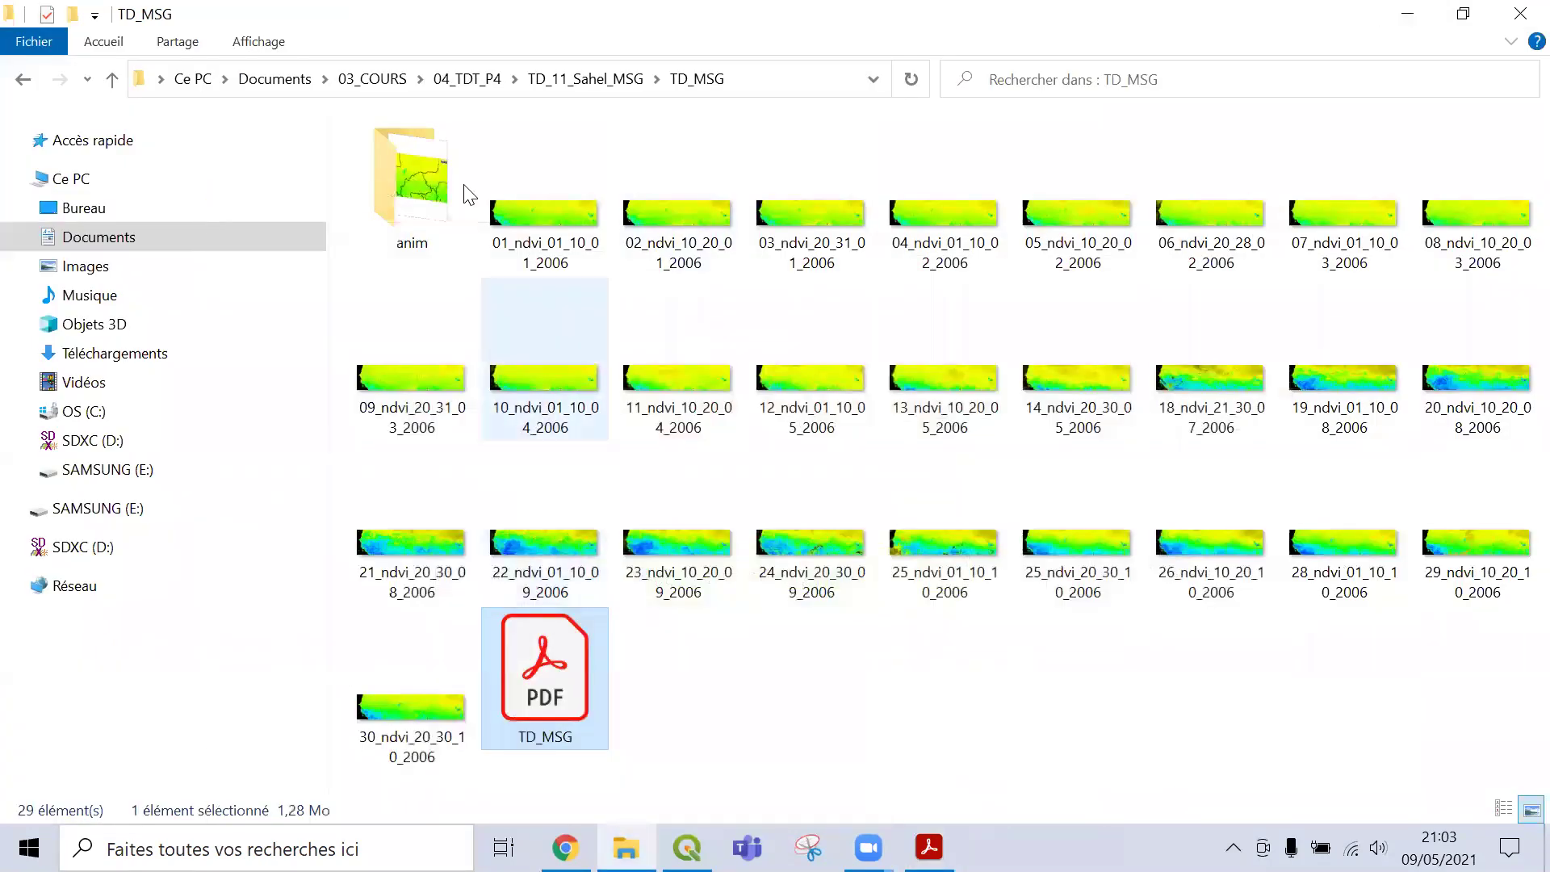
Watch the ANIM_sahel1 animation from the anim folder, then close it and minimize the folder window.
double_click(423, 173)
double_click(406, 203)
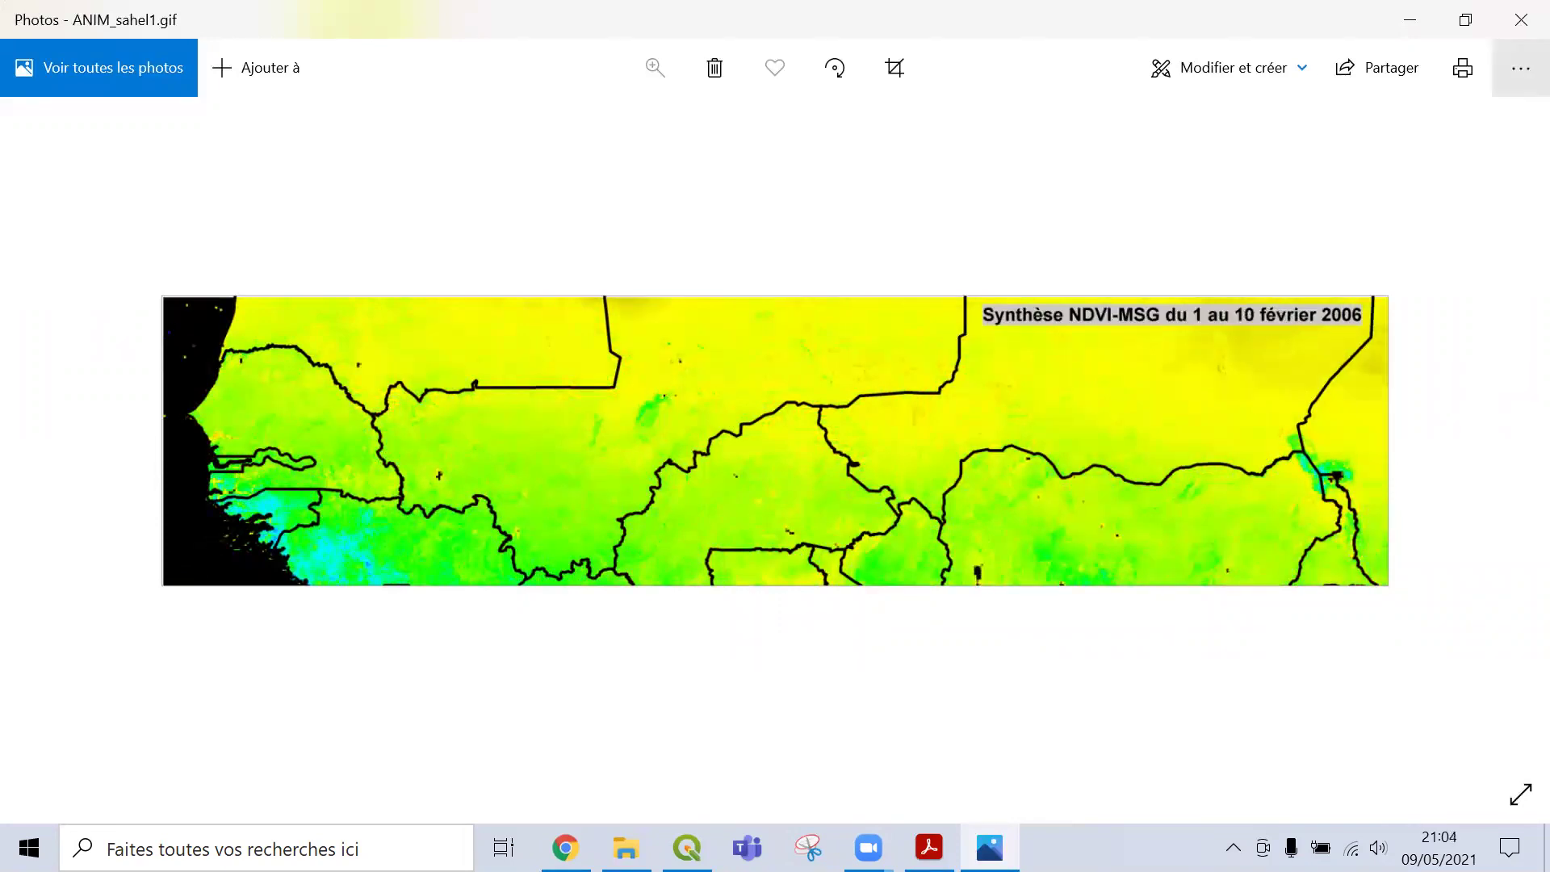
click(1518, 21)
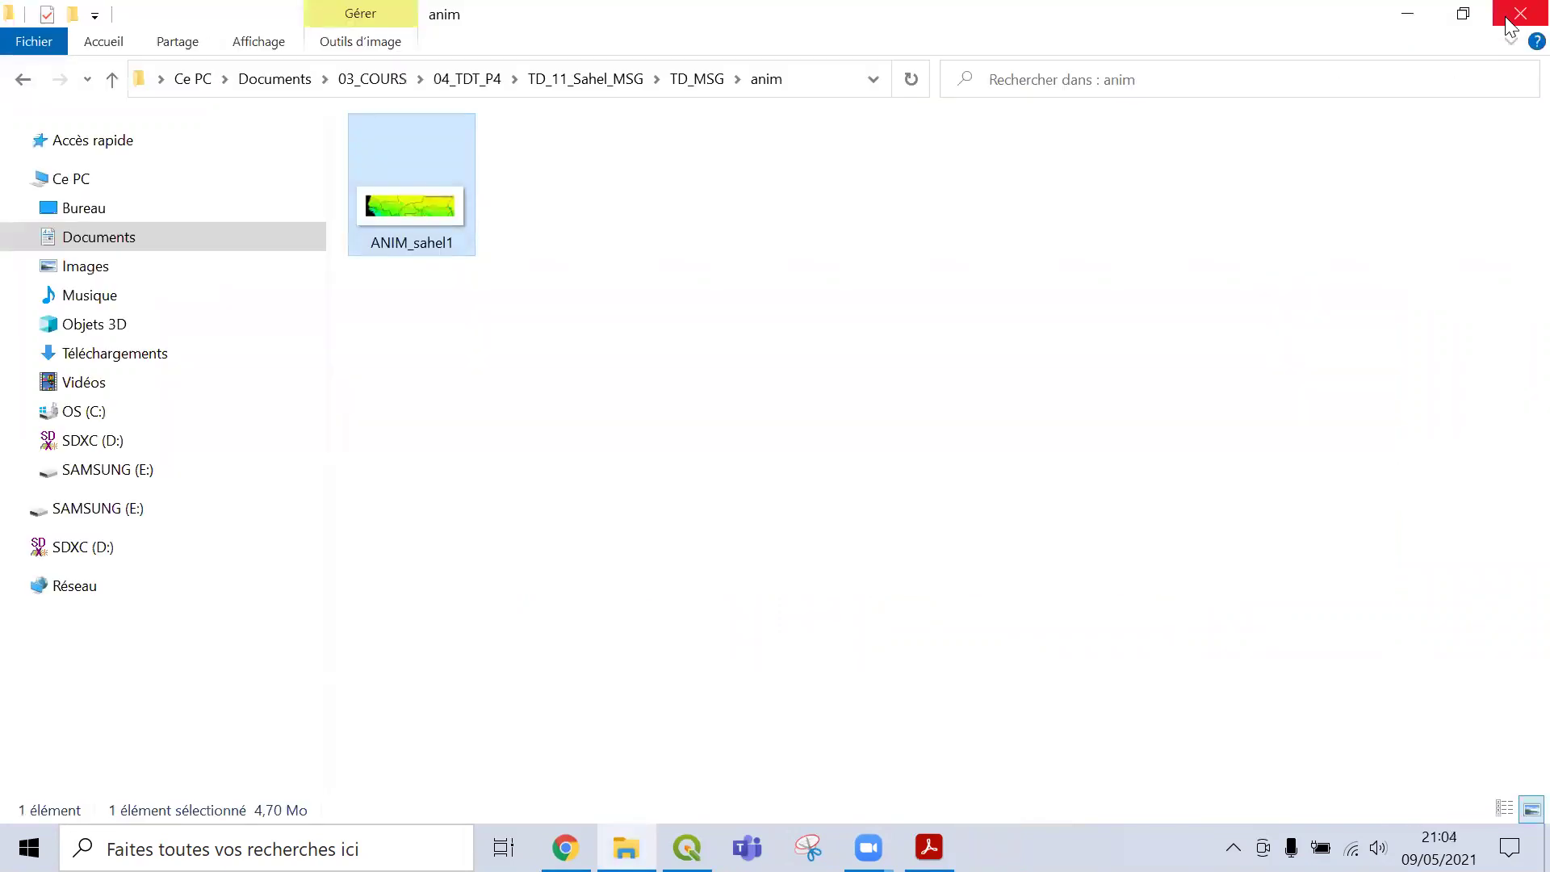
click(1407, 14)
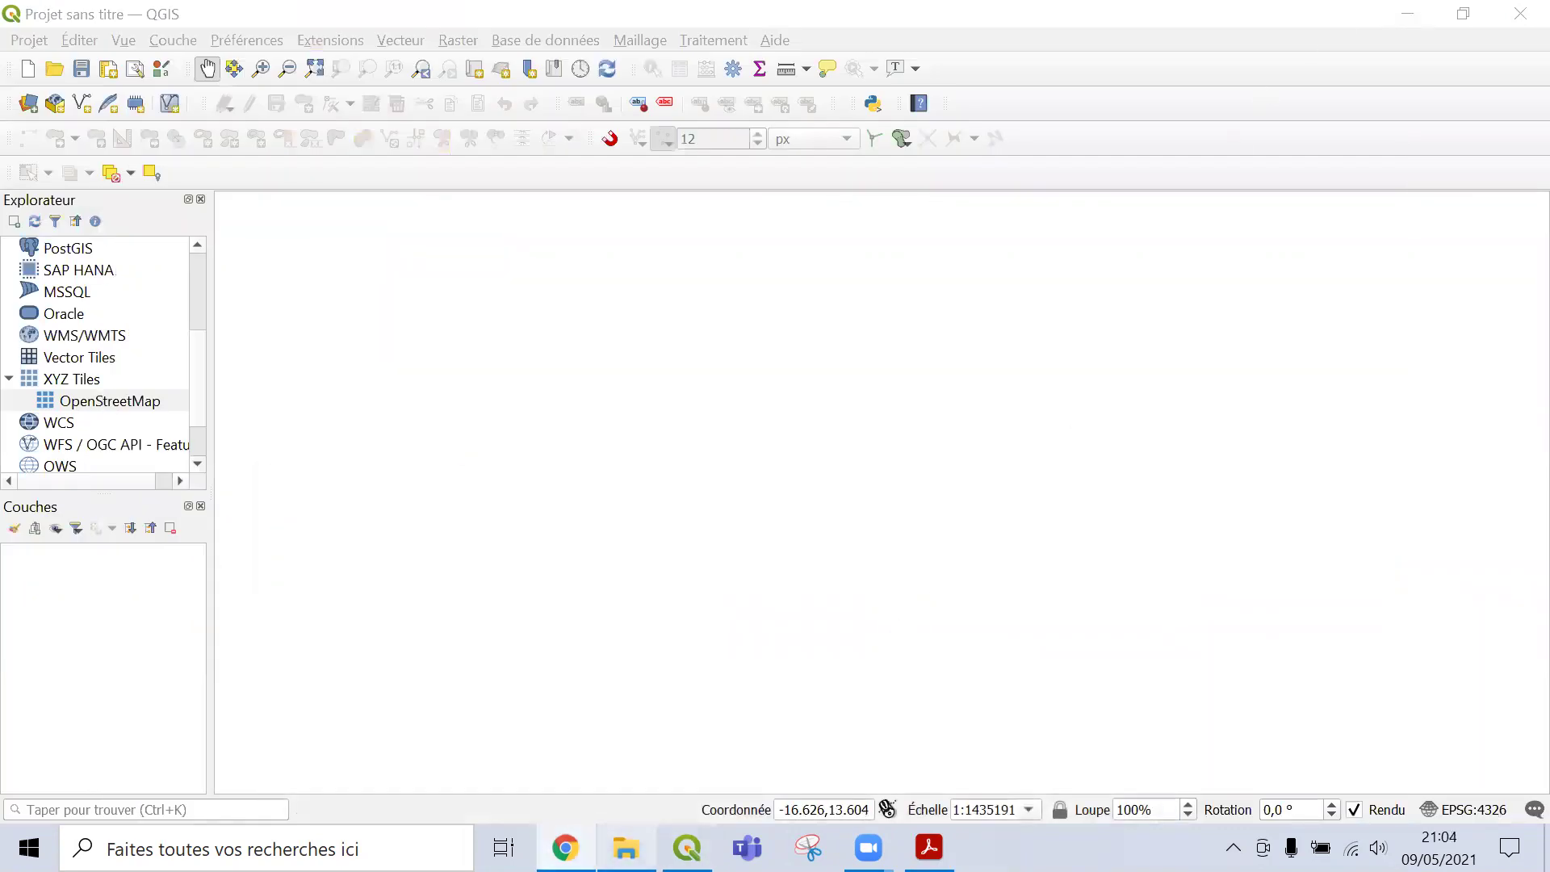
Return to the TD_MSG folder in File Explorer and display its files as a detailed list.
click(626, 848)
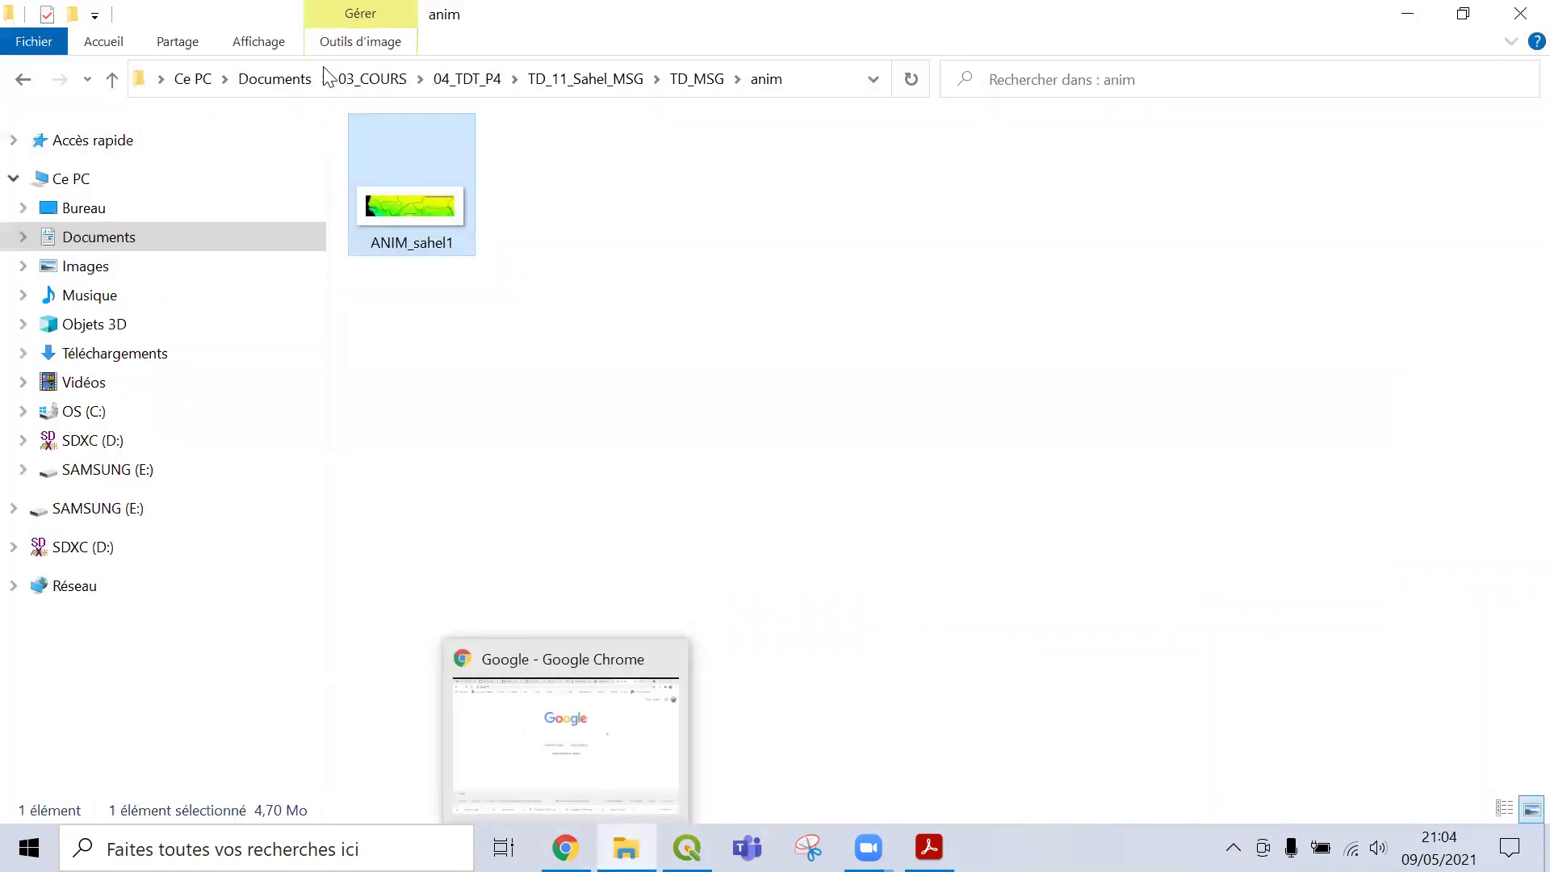
click(711, 82)
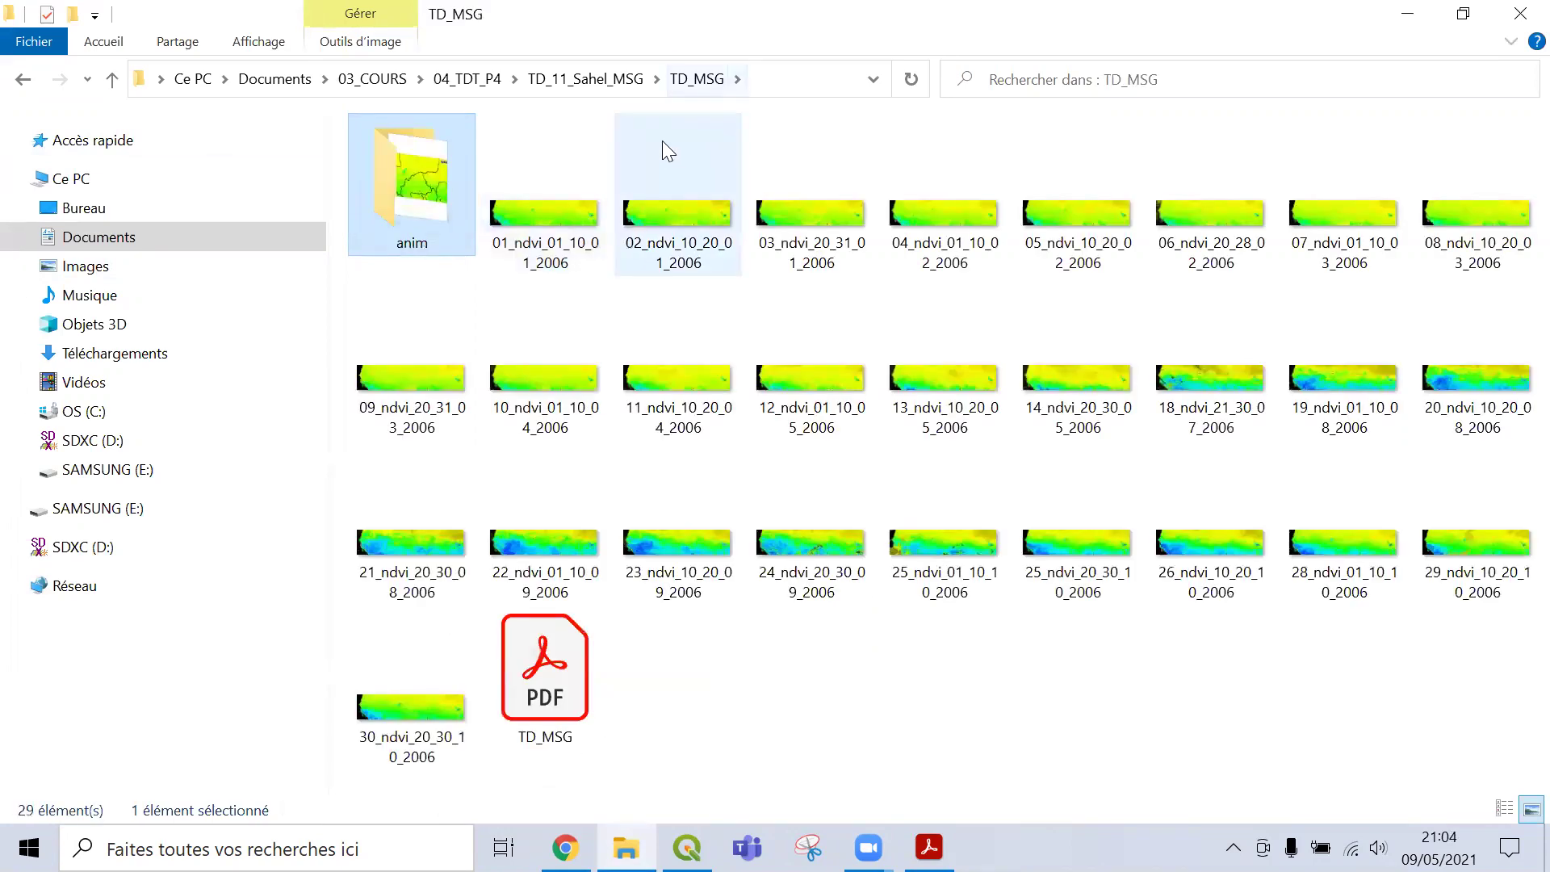
click(258, 42)
click(564, 102)
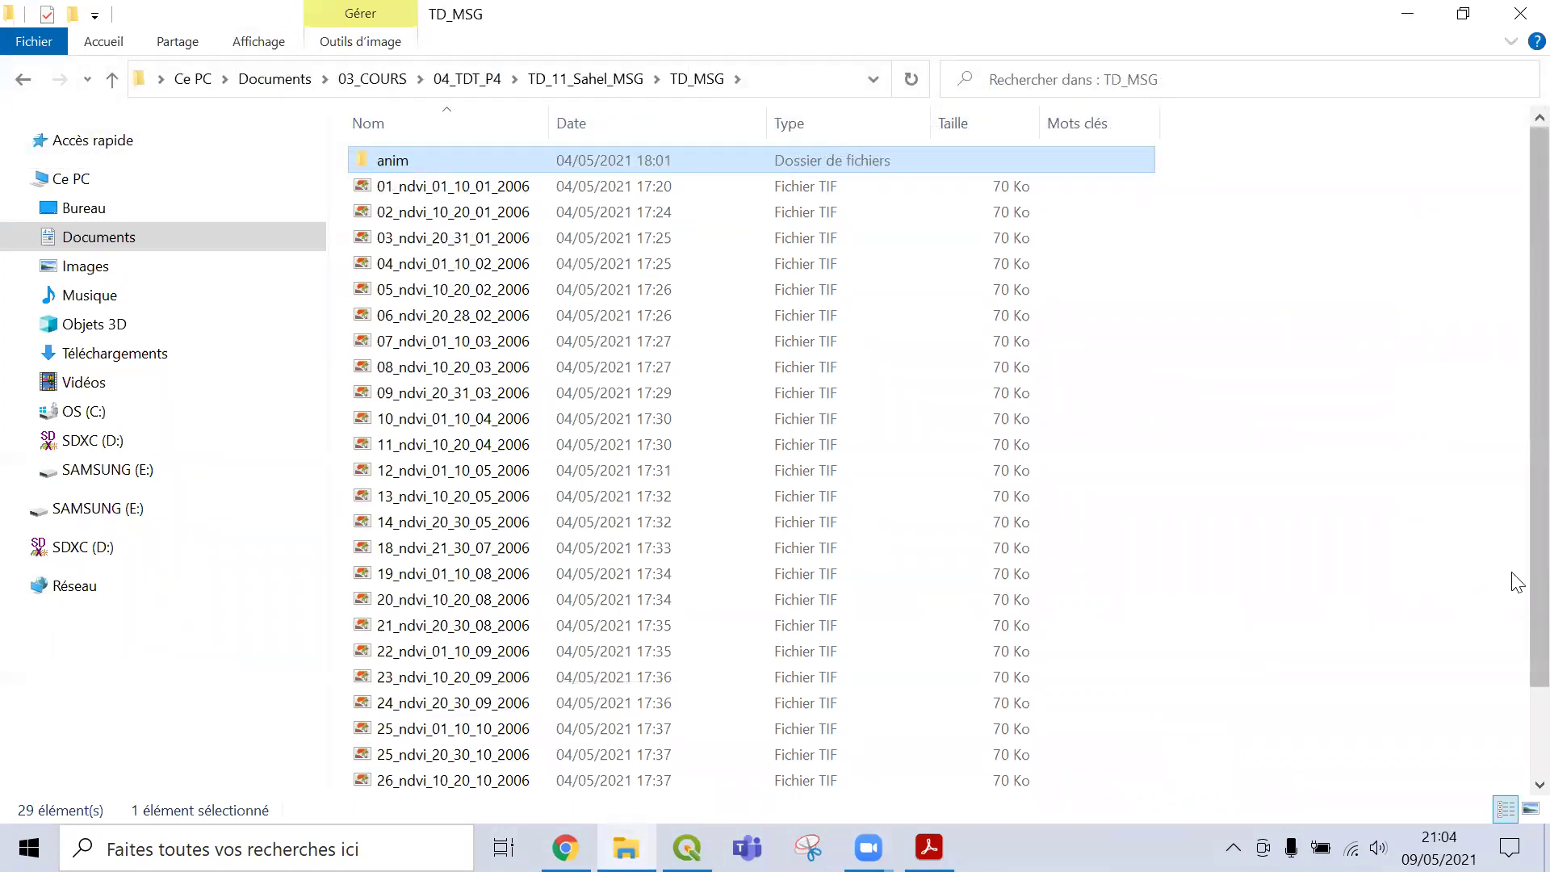
Examine the numbered NDVI TIF files and their dates throughout the TD_MSG folder list.
scroll(1512, 622, down, 2)
scroll(1512, 565, up, 3)
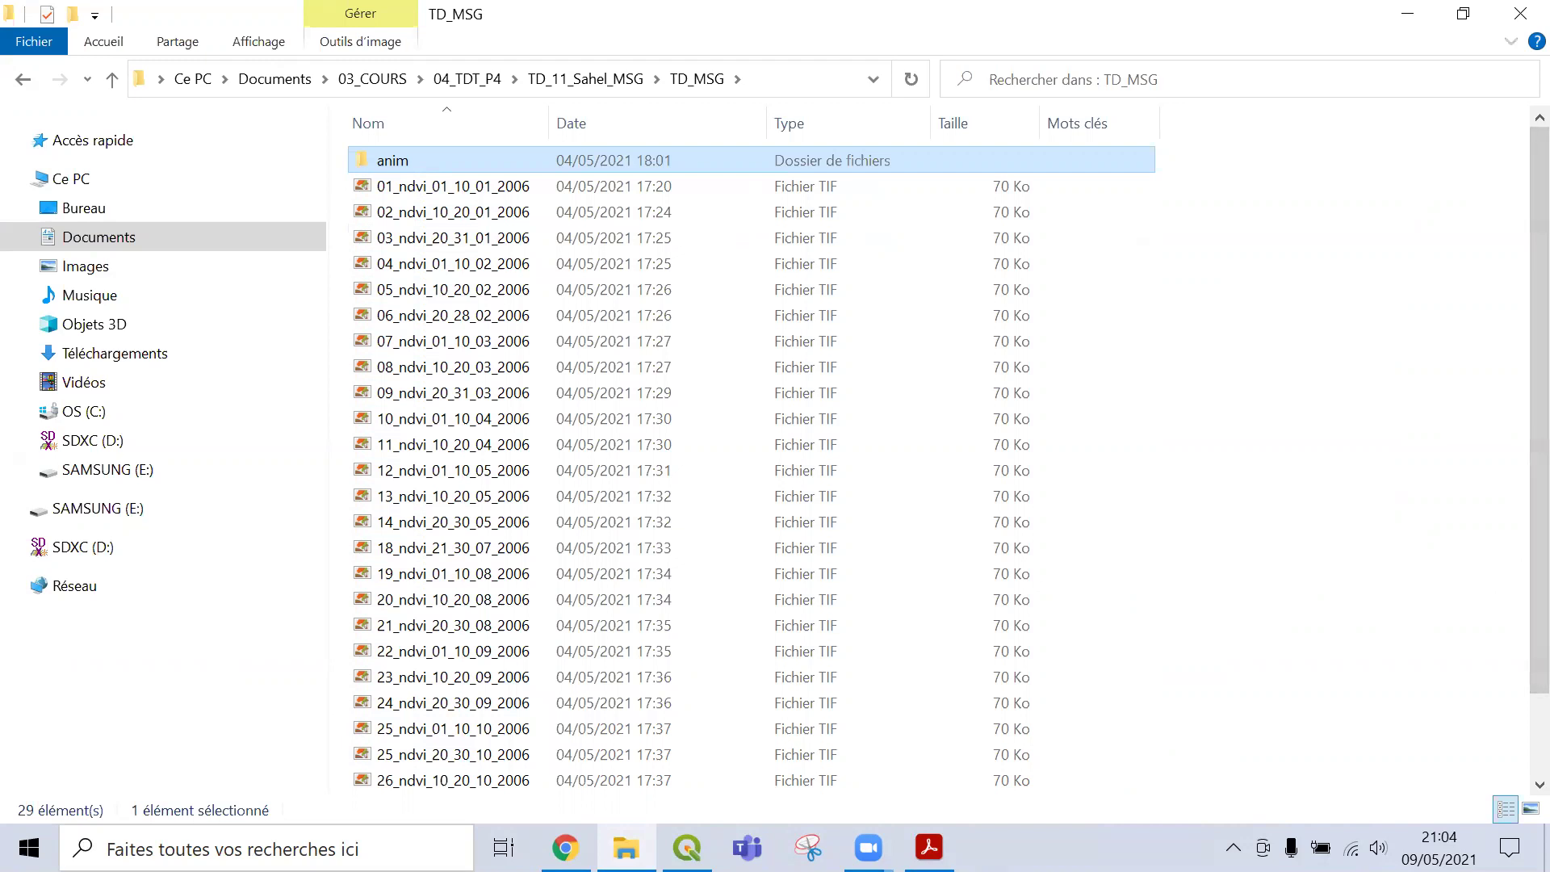
scroll(1512, 602, down, 2)
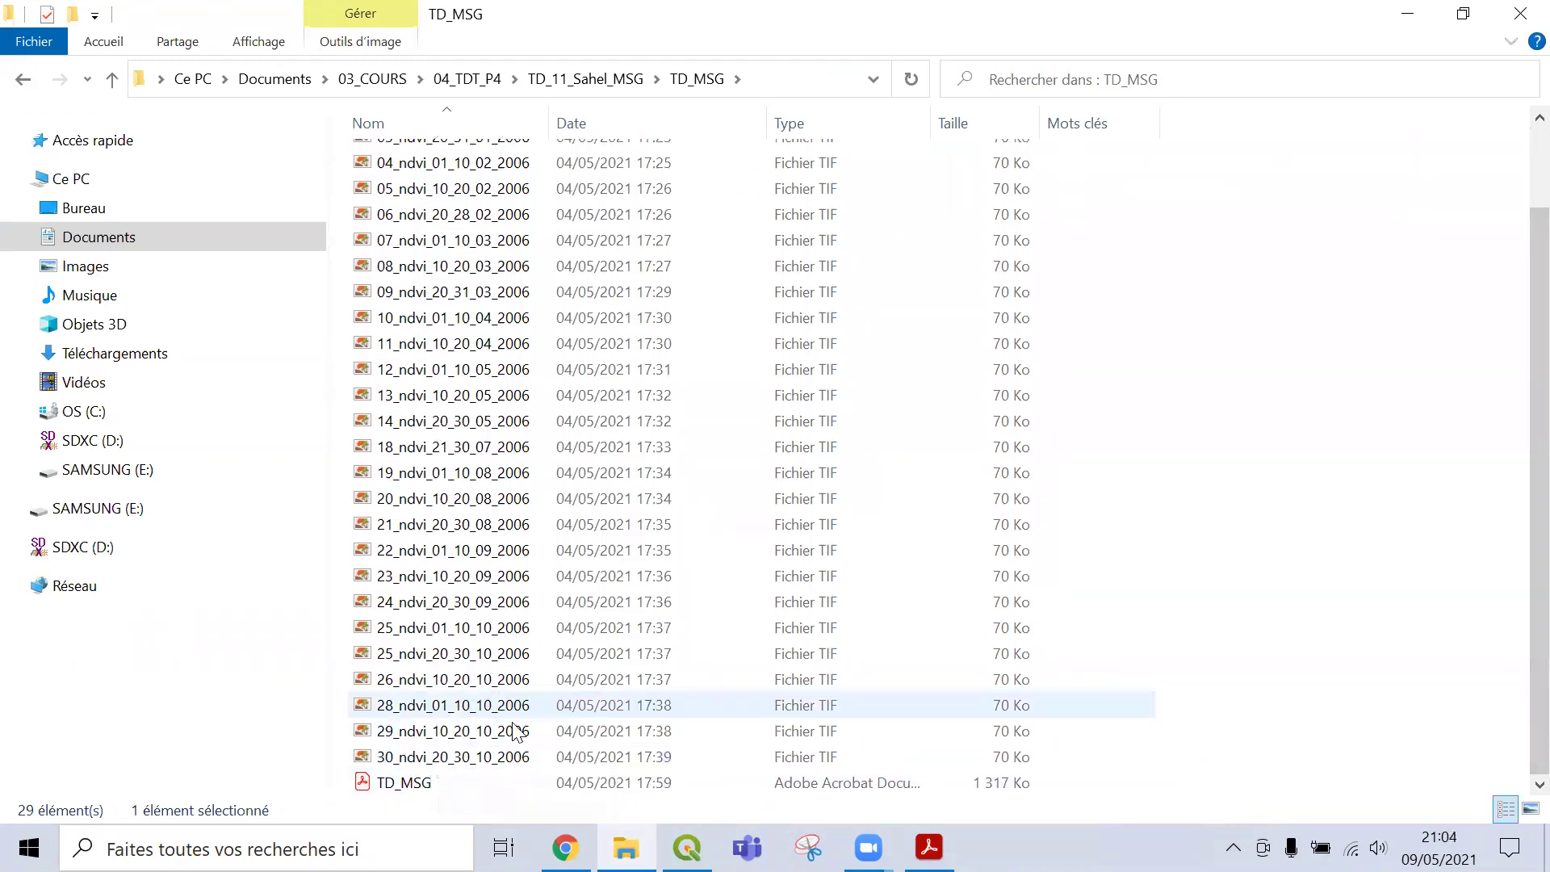
click(22, 80)
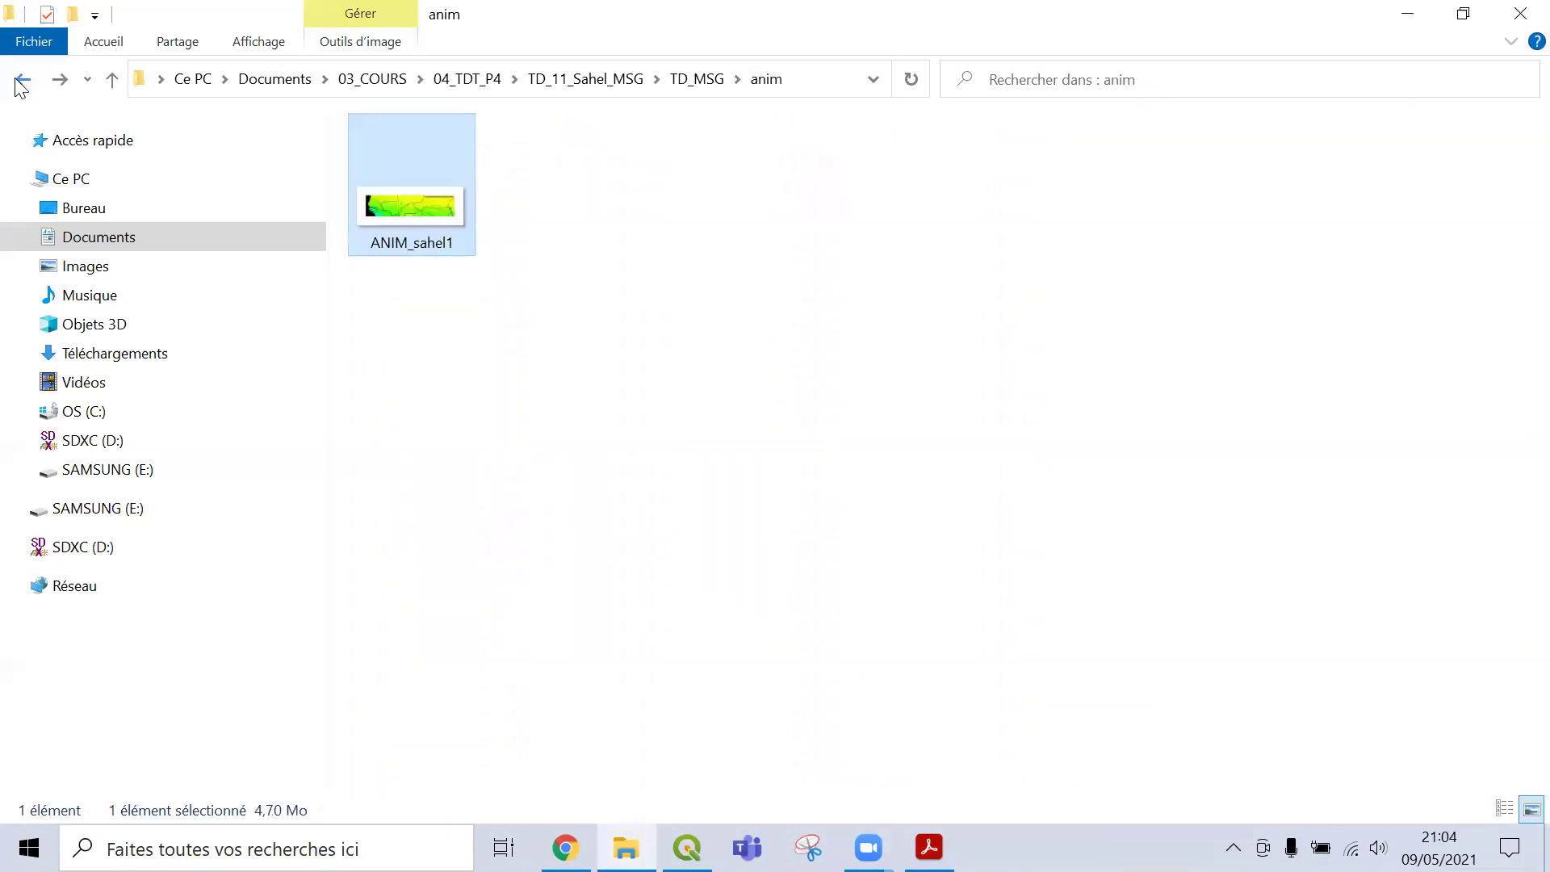
click(698, 78)
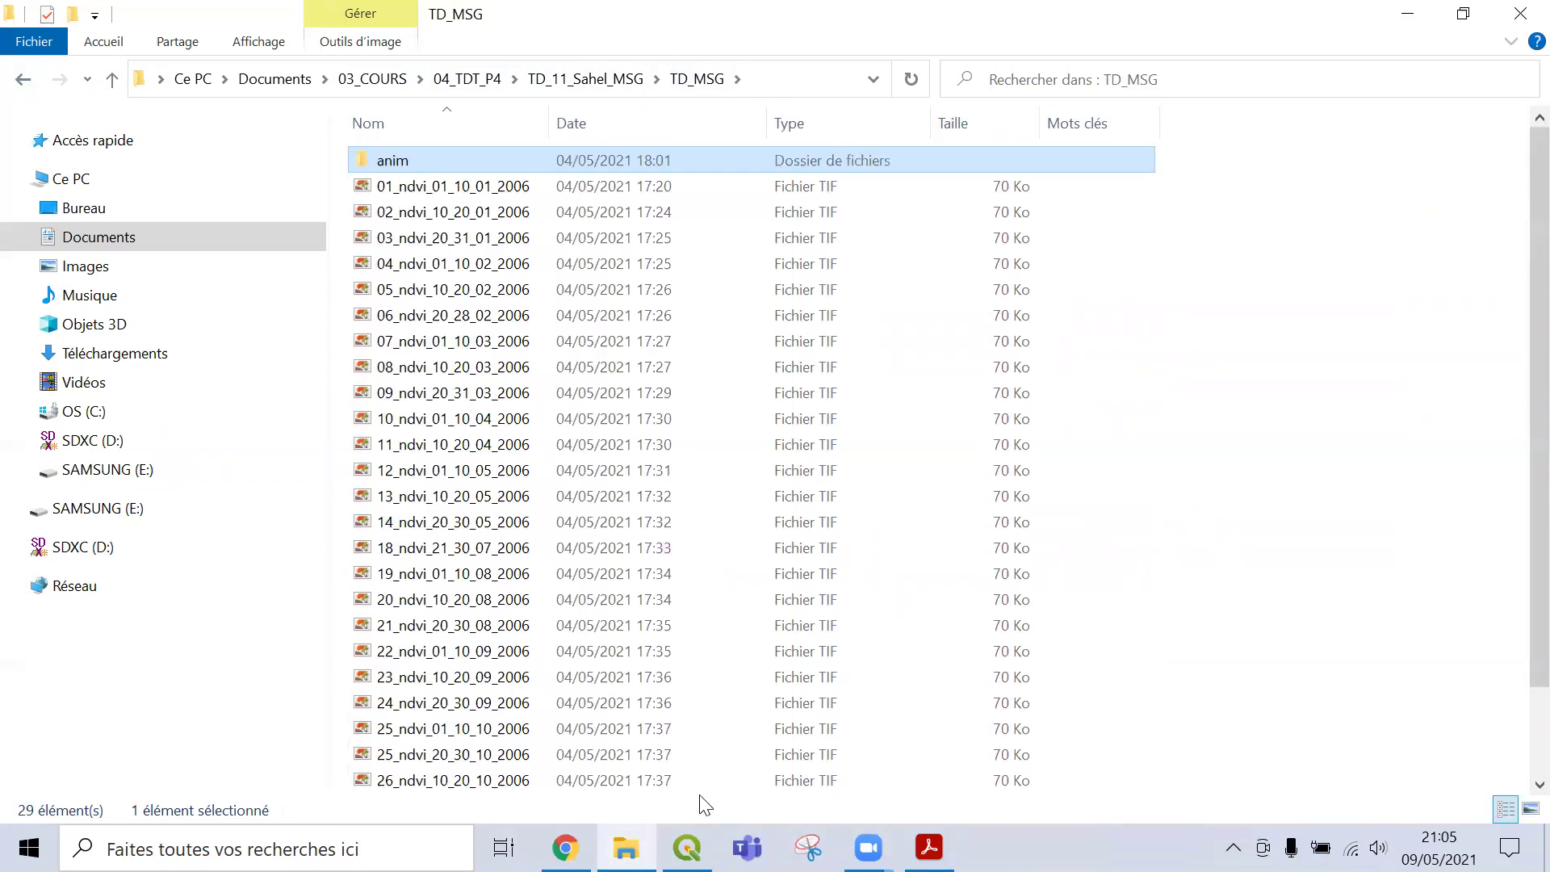
Load the 01_ndvi_01_10_01_2006 raster from the TD_MSG folder into QGIS and move the folder window clear of the map.
click(687, 848)
click(627, 847)
click(446, 188)
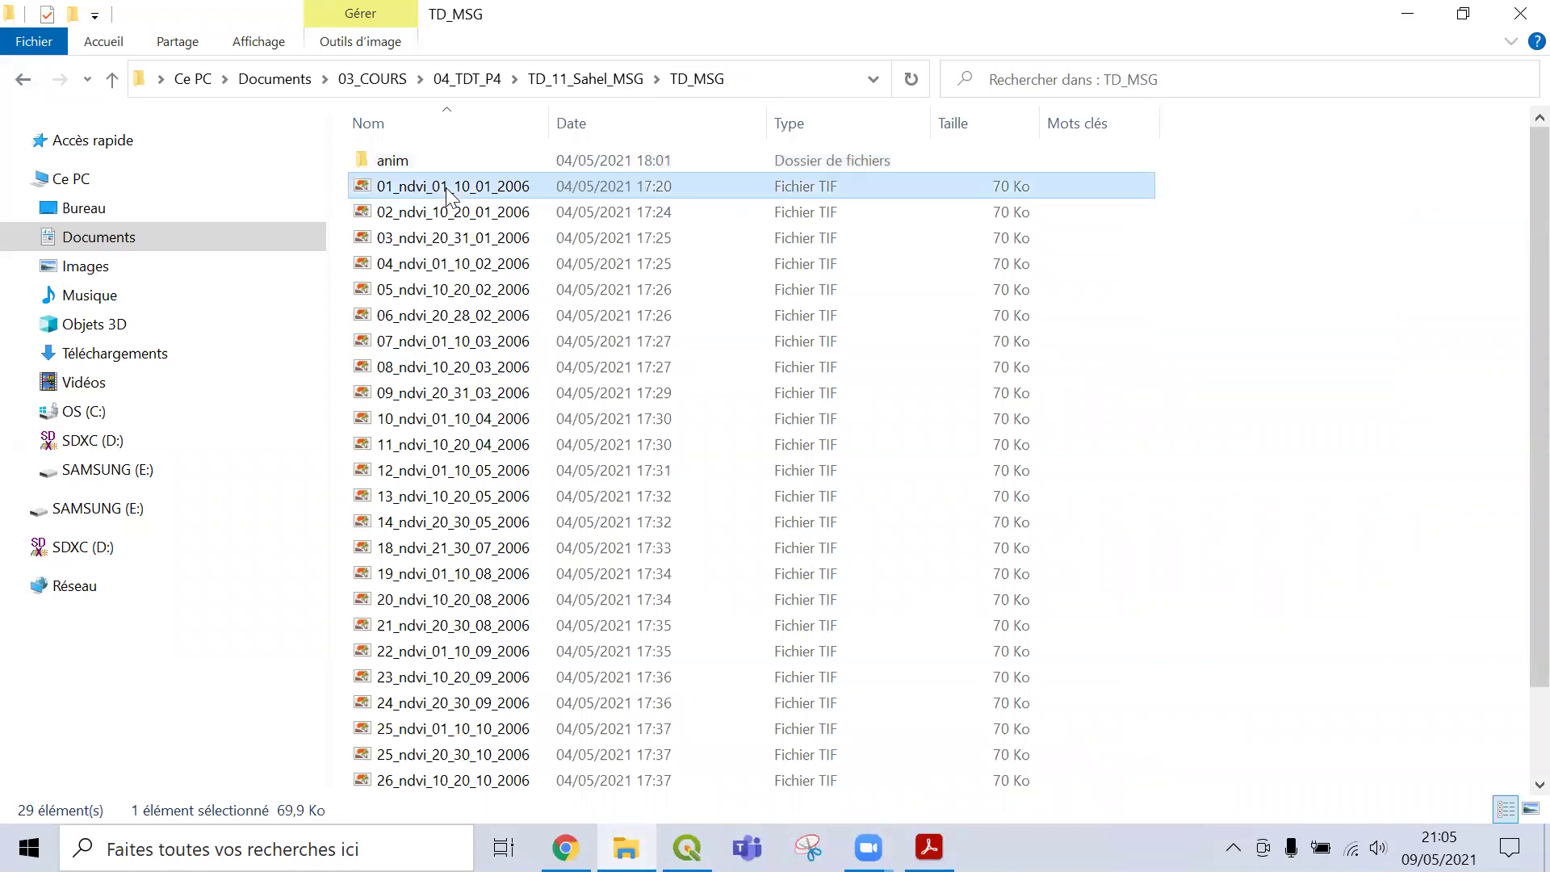
click(1463, 14)
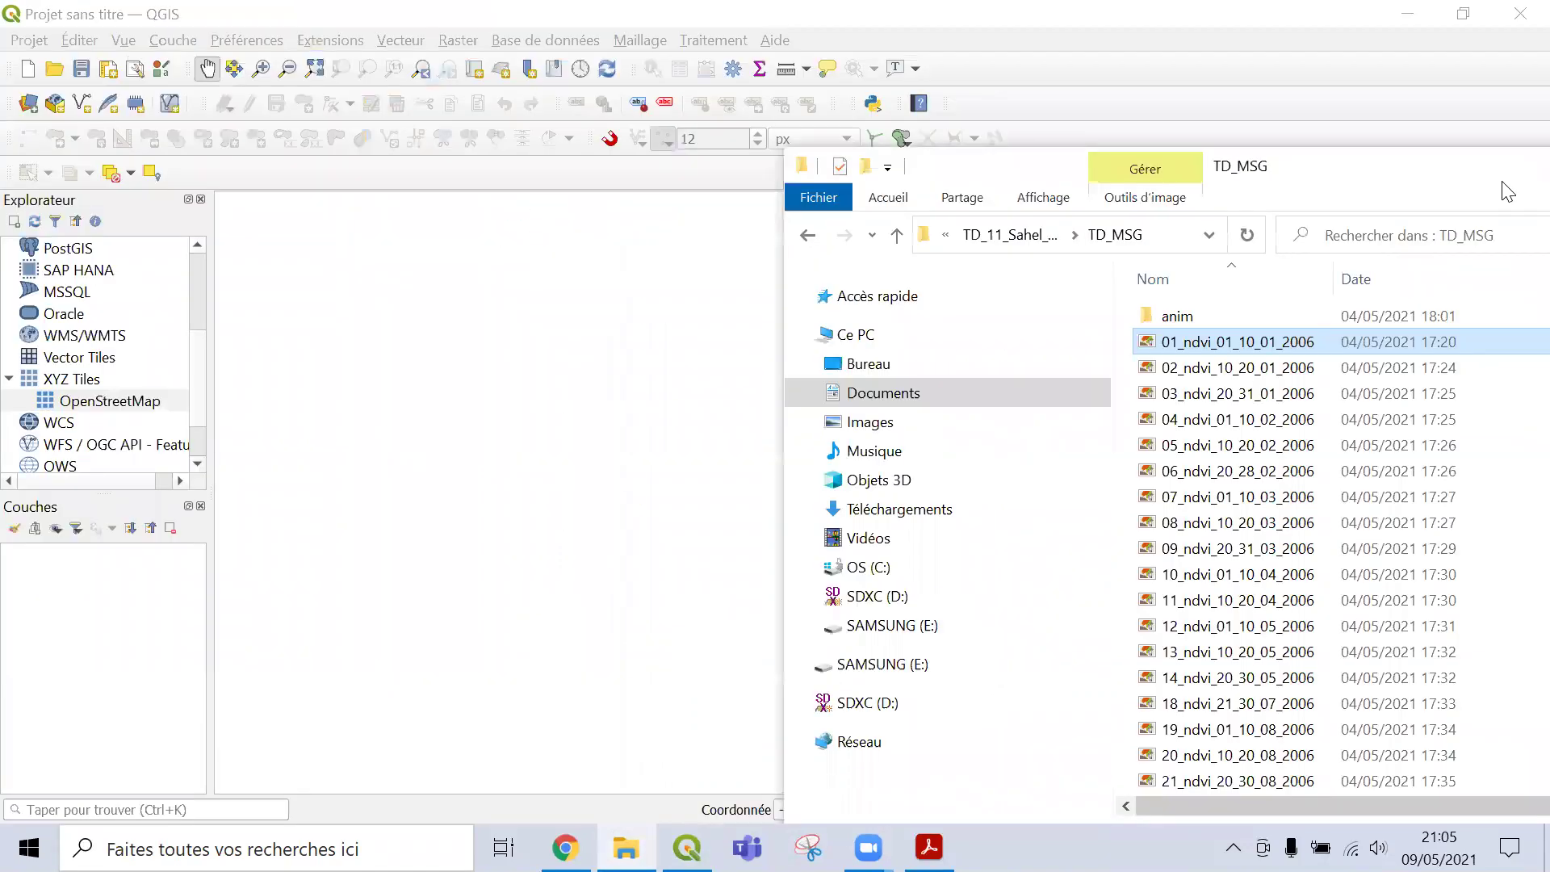
drag(1221, 353, 501, 528)
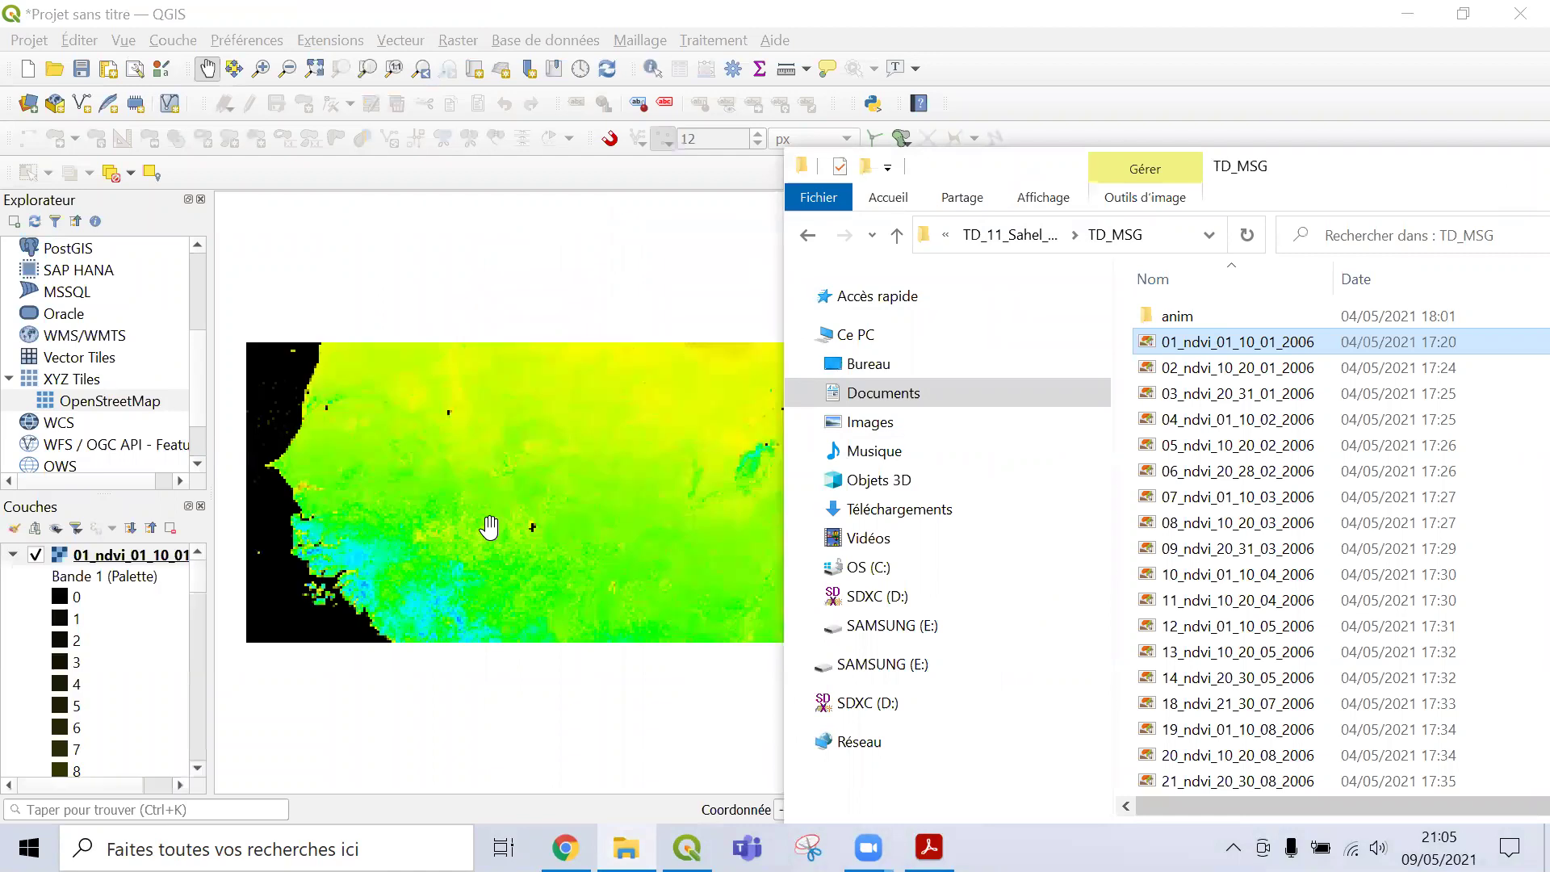
drag(1356, 170, 1548, 295)
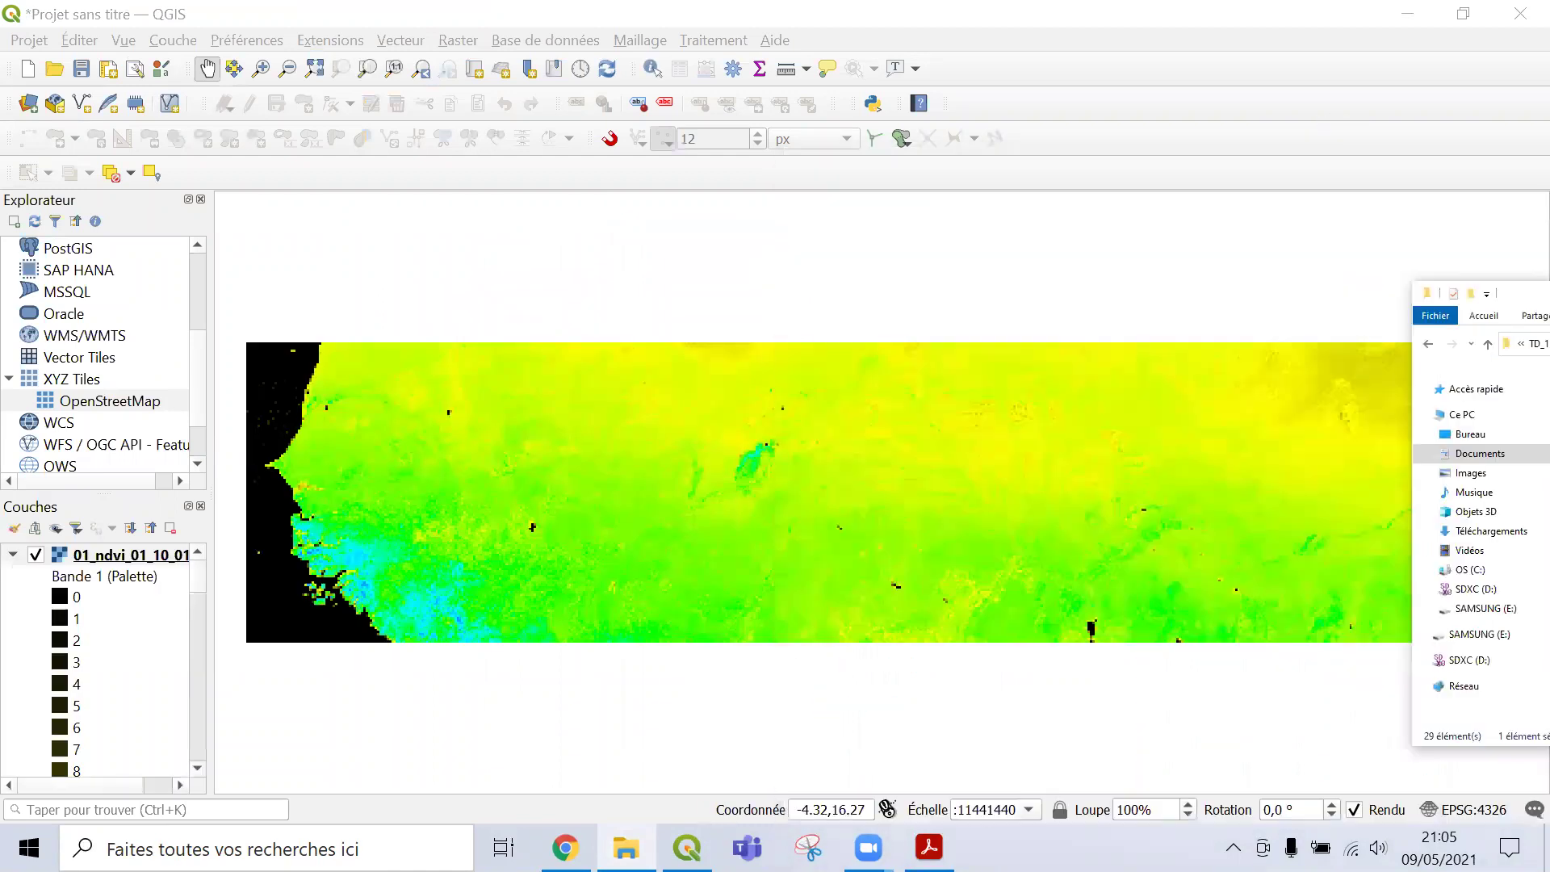
Add the OpenStreetMap basemap to the QGIS project and place it beneath the 01_ndvi layer.
drag(199, 576, 211, 679)
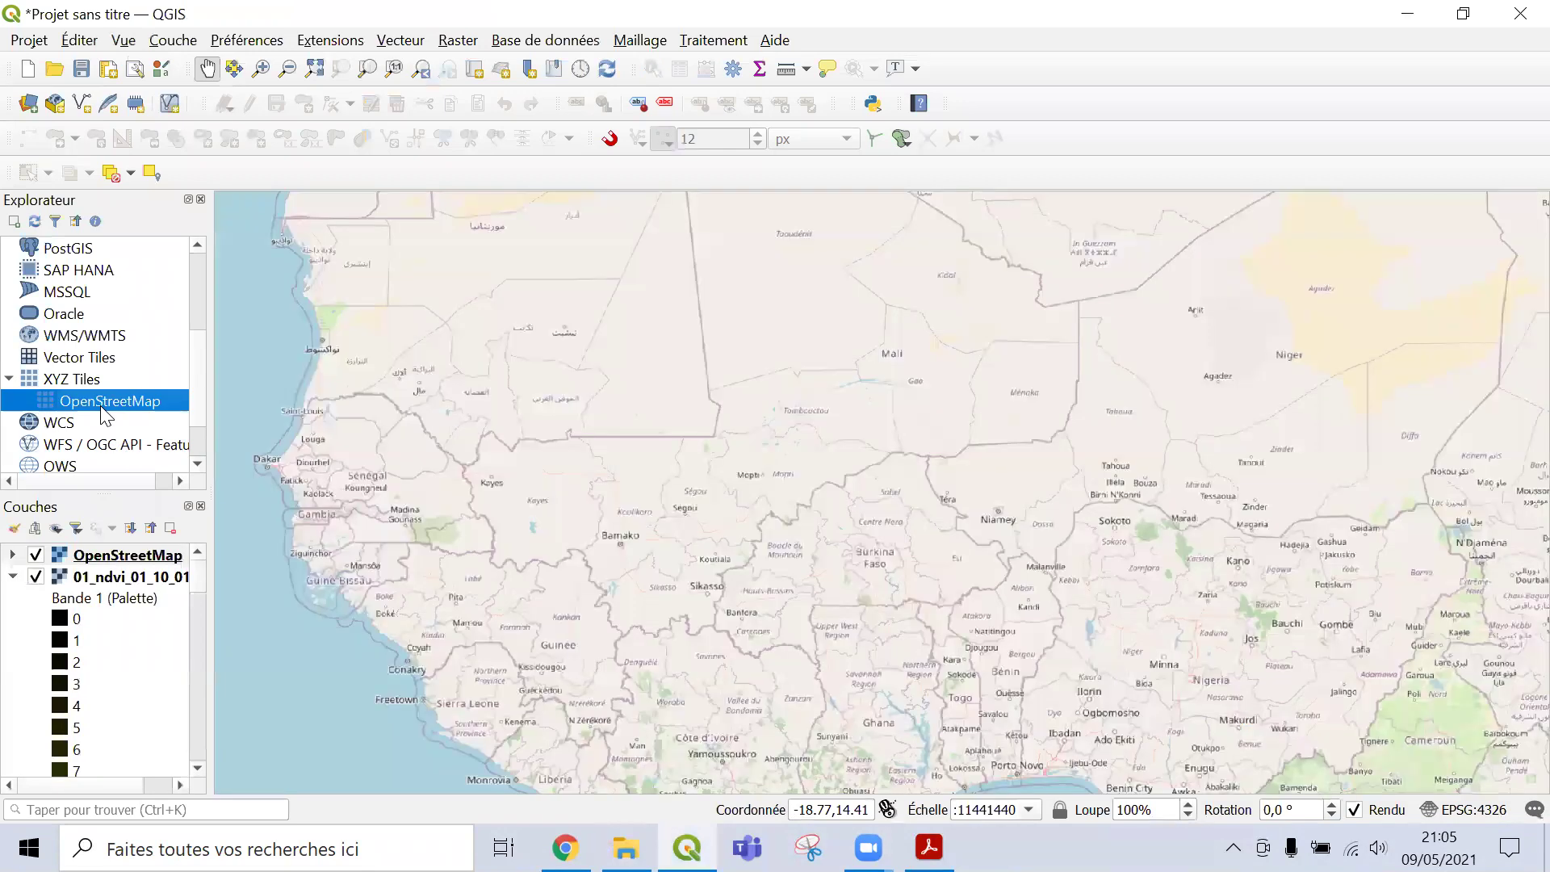
drag(107, 559, 133, 593)
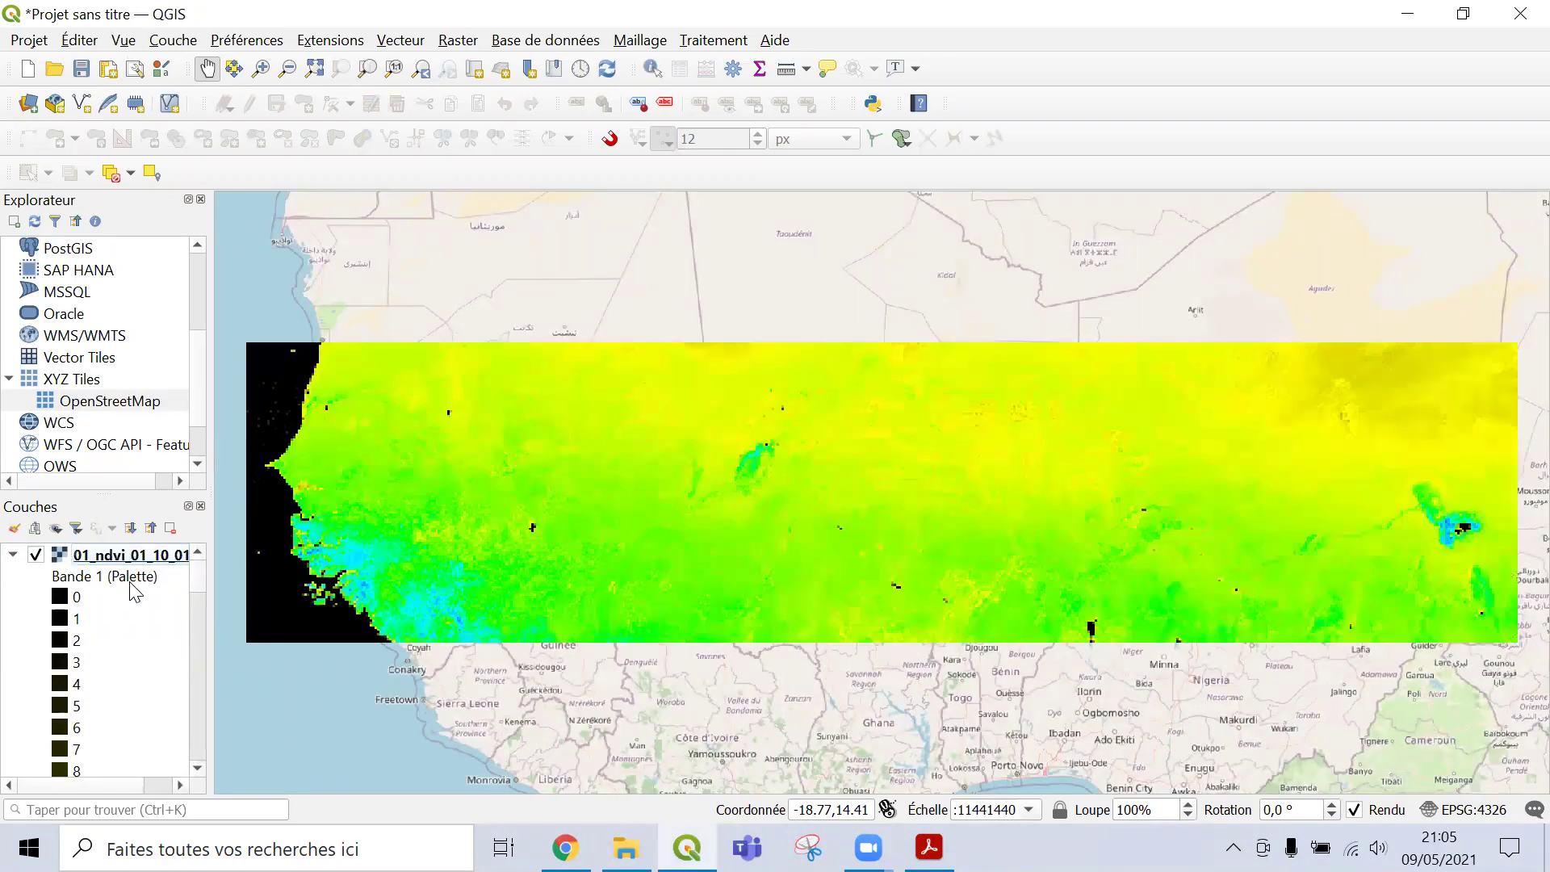
Compare the Lake Chad area in the NDVI raster with OpenStreetMap by hiding the raster layer and showing it again.
click(260, 69)
drag(1349, 457, 1509, 570)
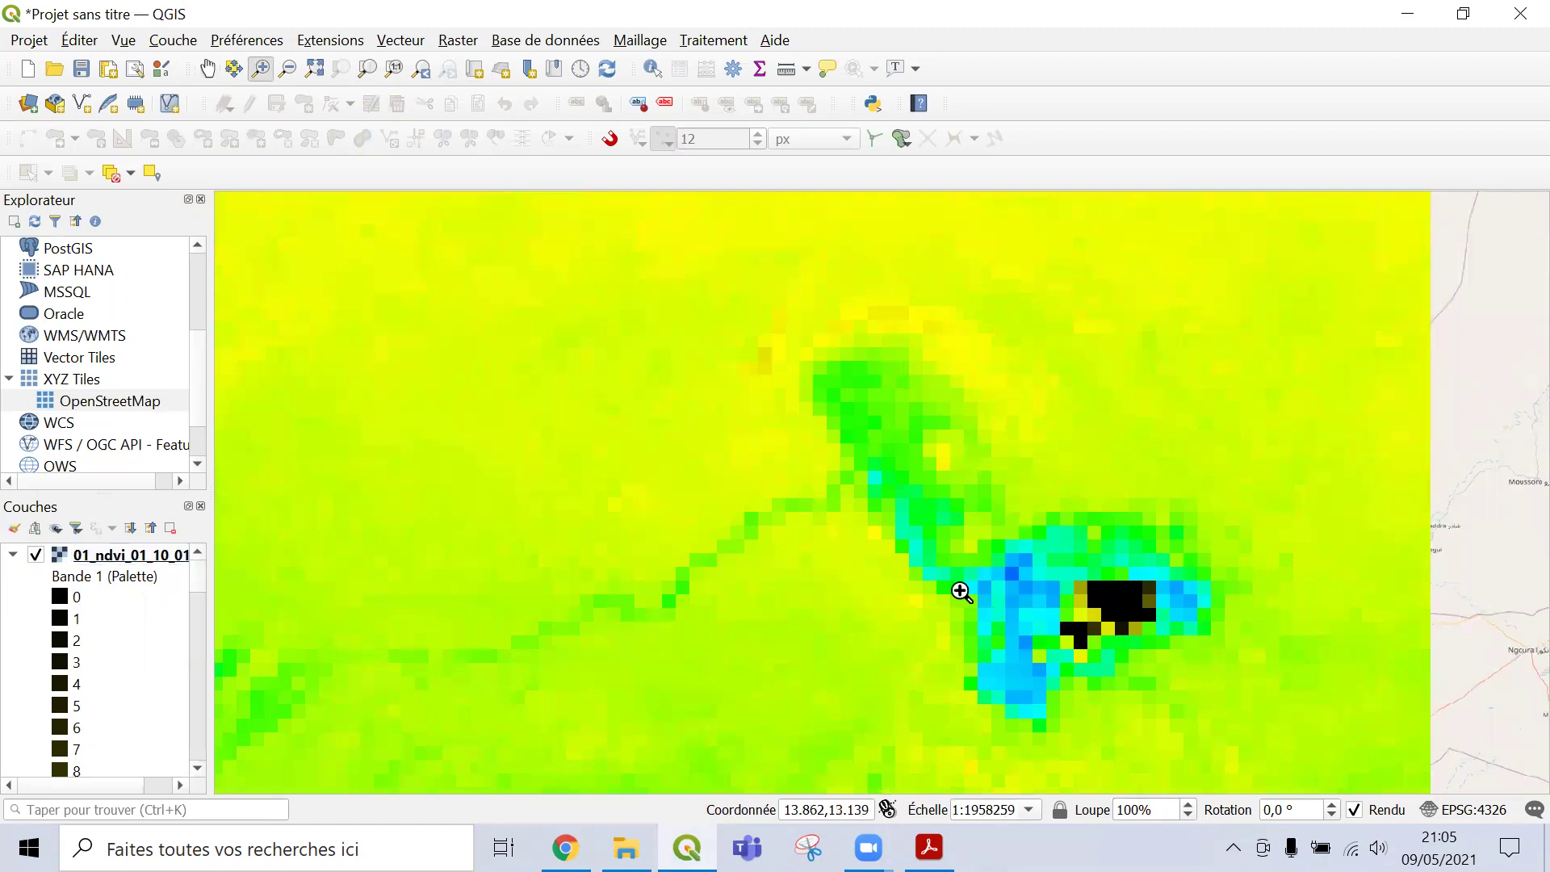
click(36, 555)
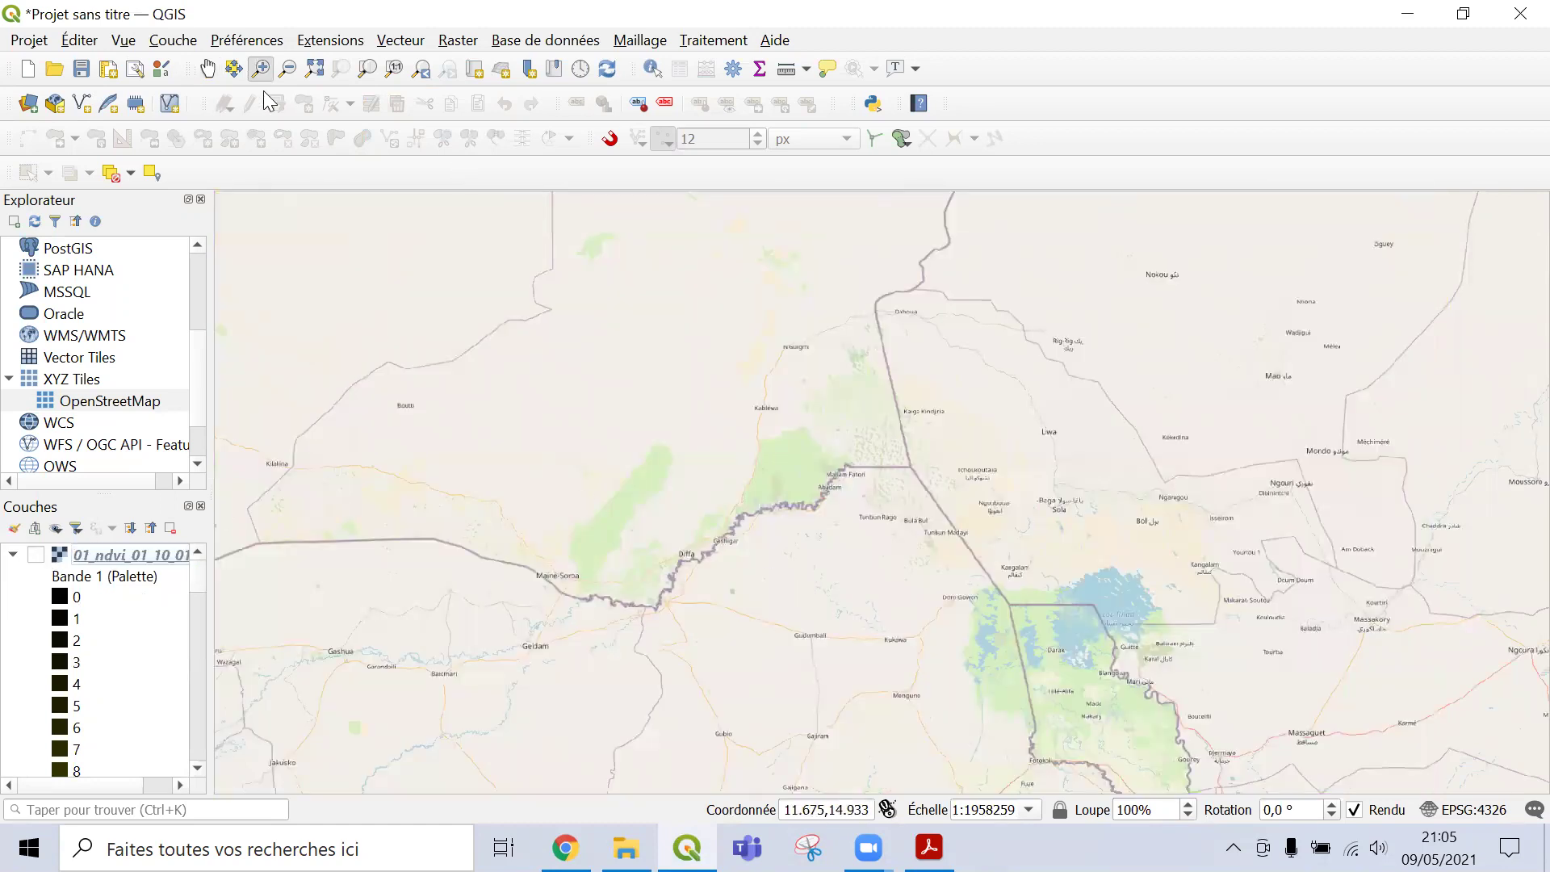
click(207, 68)
drag(922, 478, 820, 343)
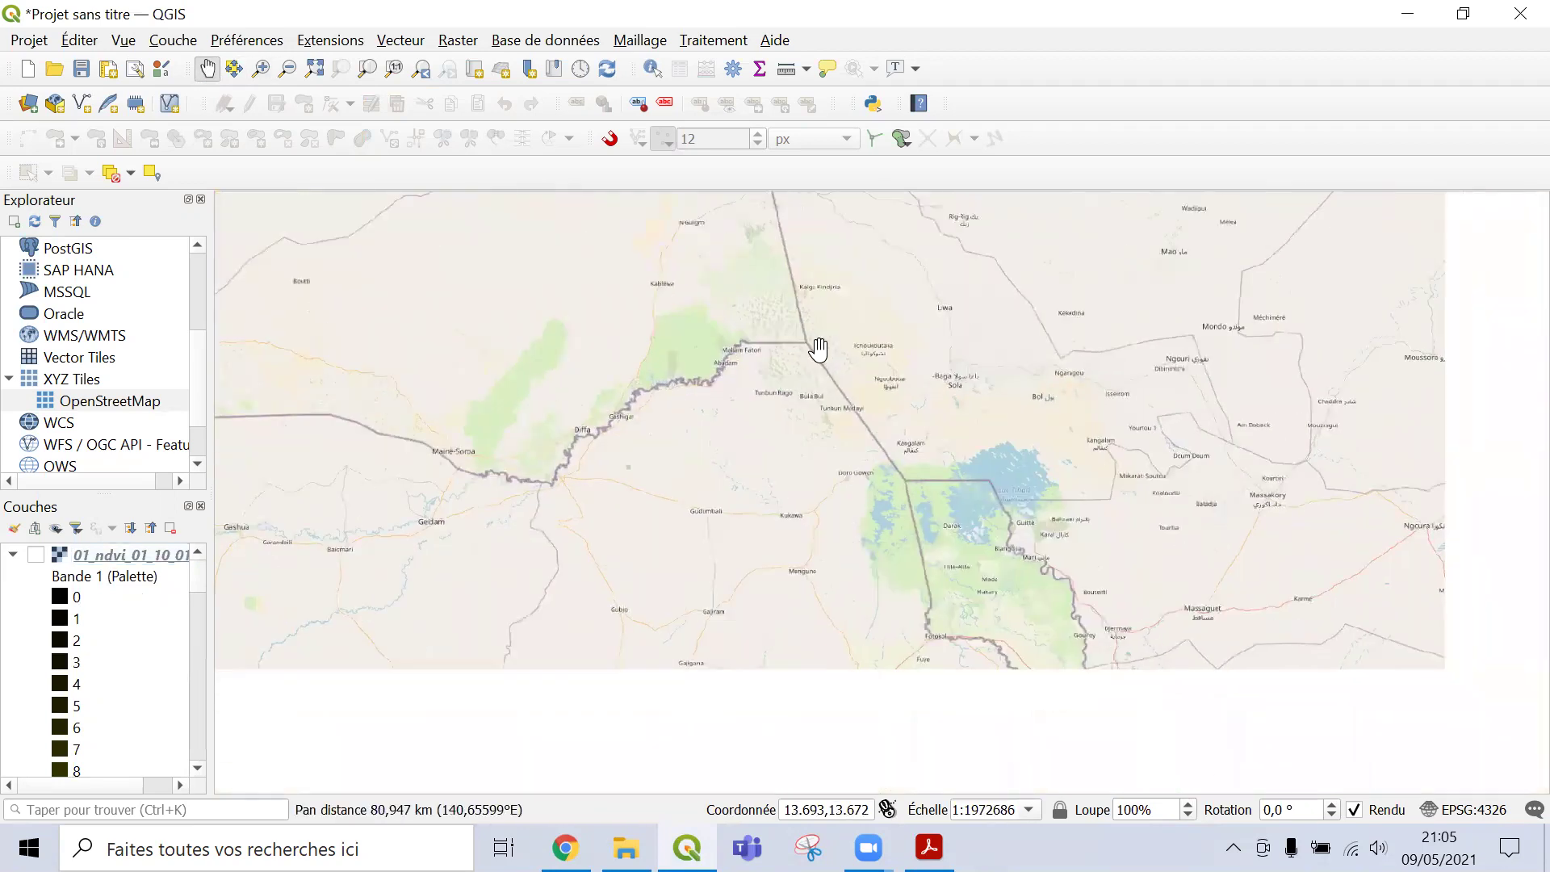
drag(1037, 610, 944, 511)
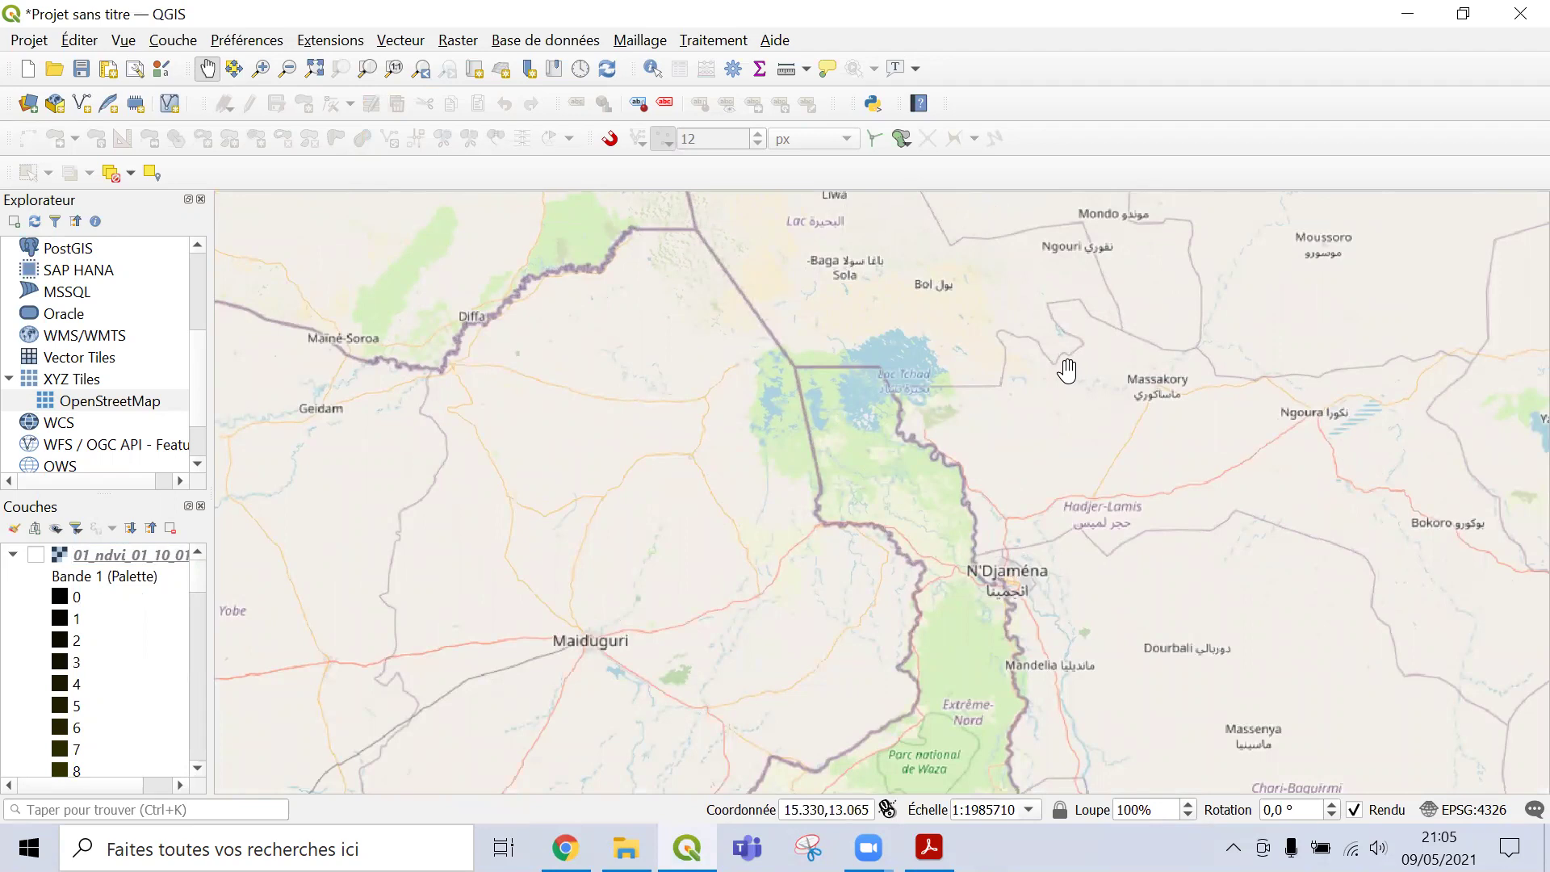
drag(631, 427, 1038, 791)
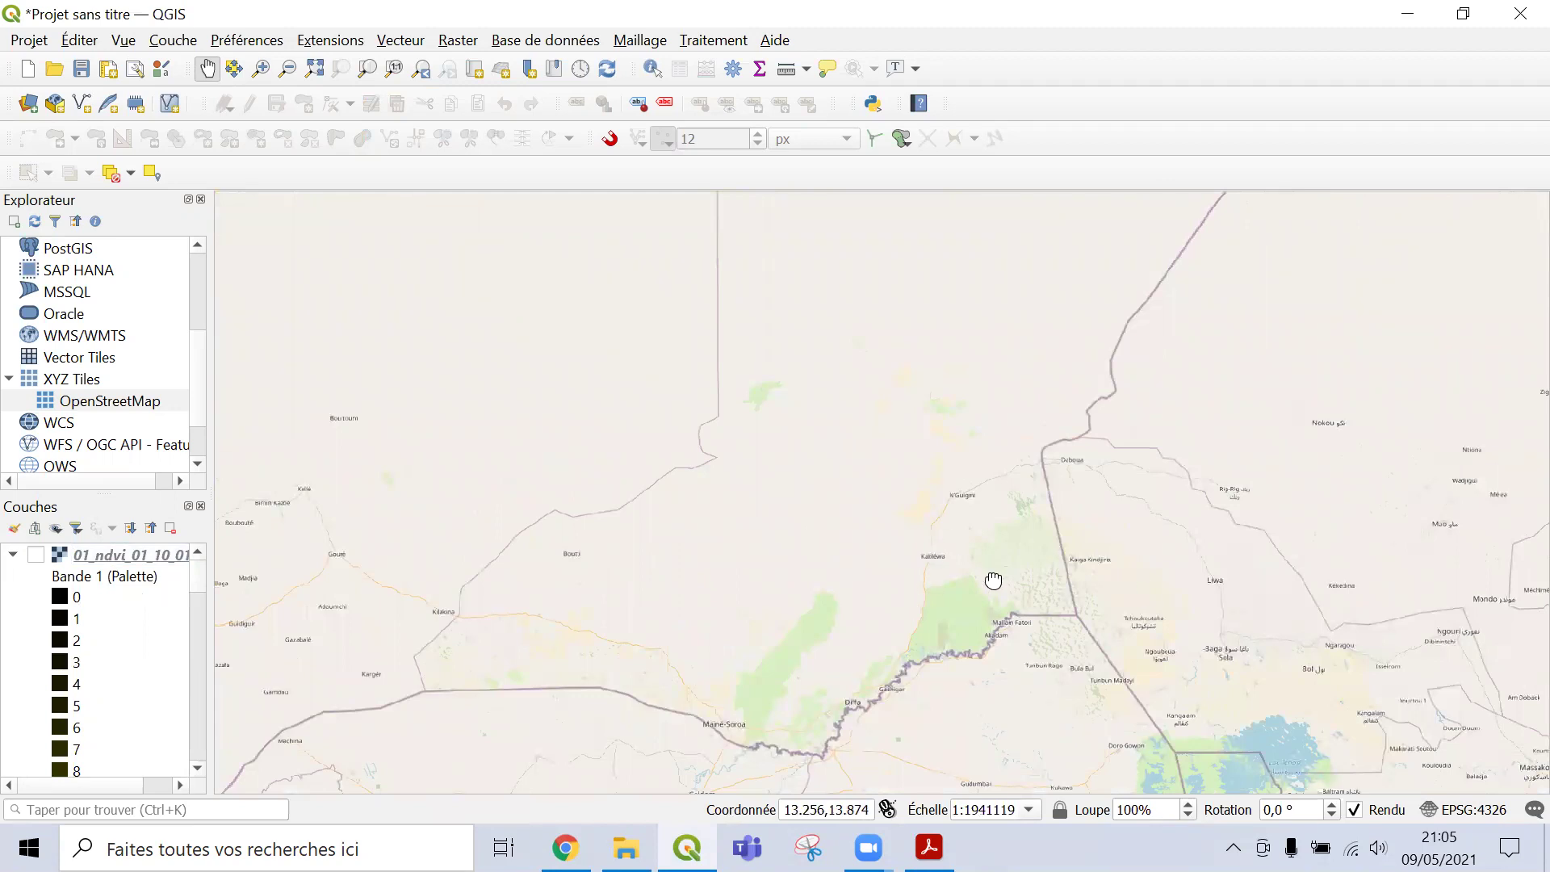
drag(993, 579, 913, 487)
drag(1243, 755, 1001, 565)
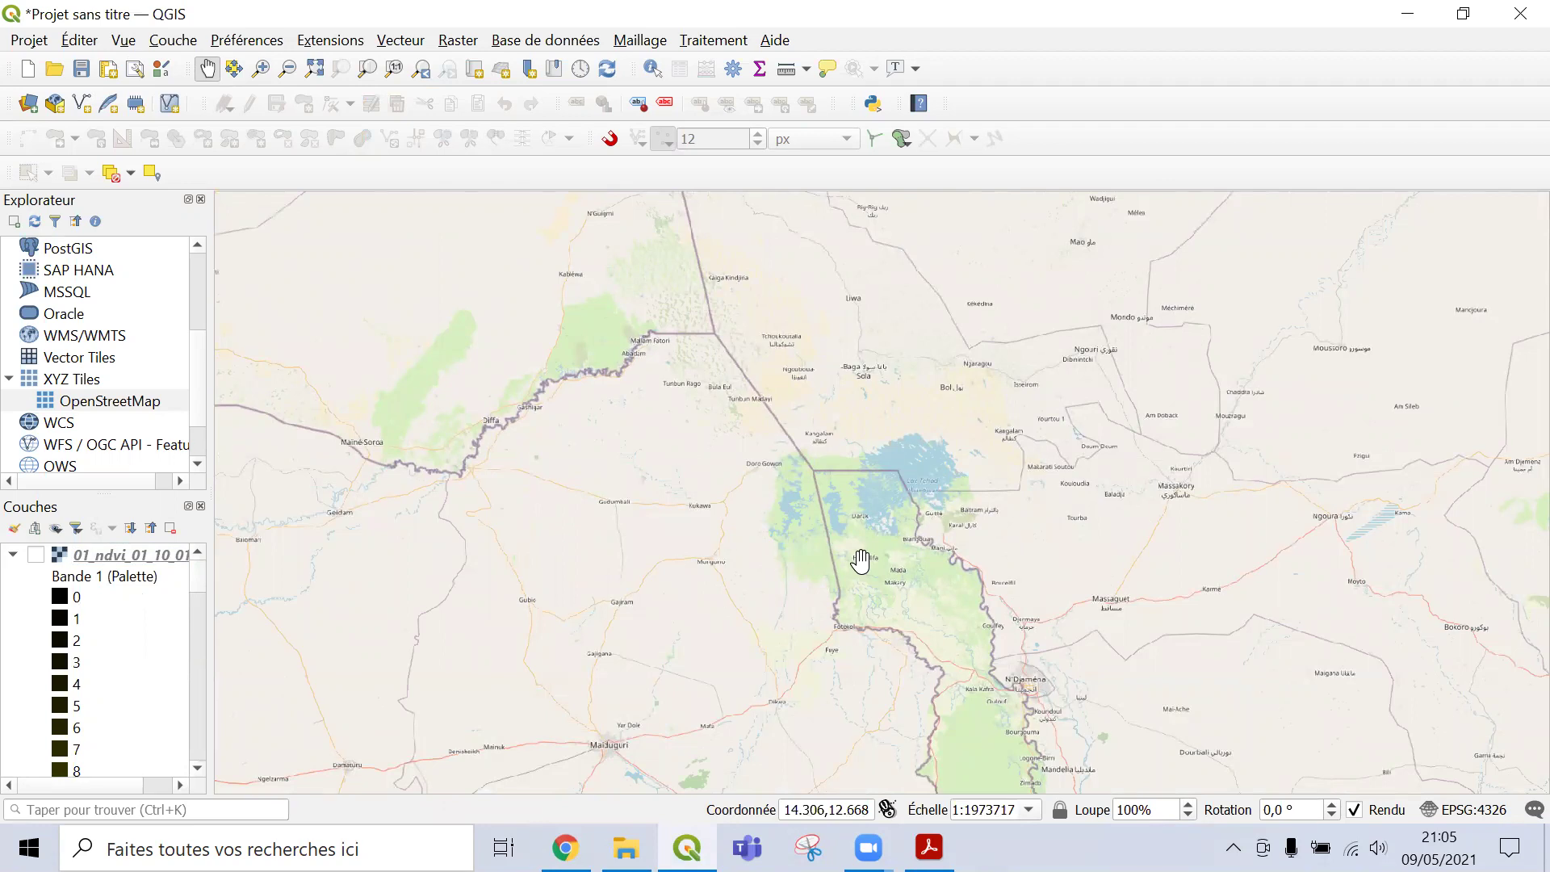
click(36, 554)
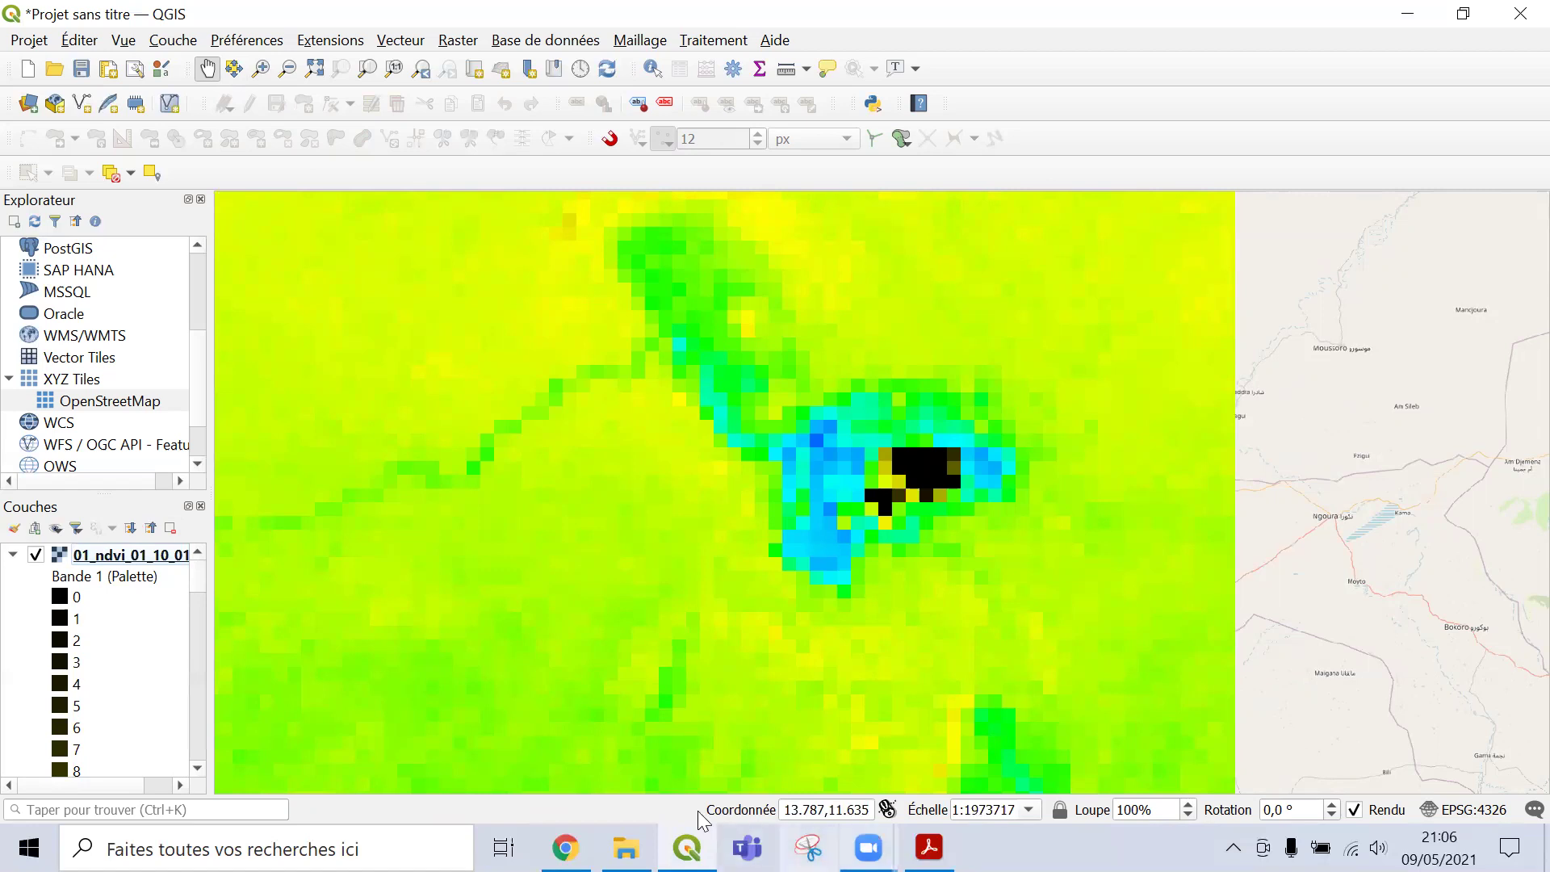
Switch to the TD_MSG PDF in Acrobat Reader and view the vegetation zone map on page 8.
click(930, 846)
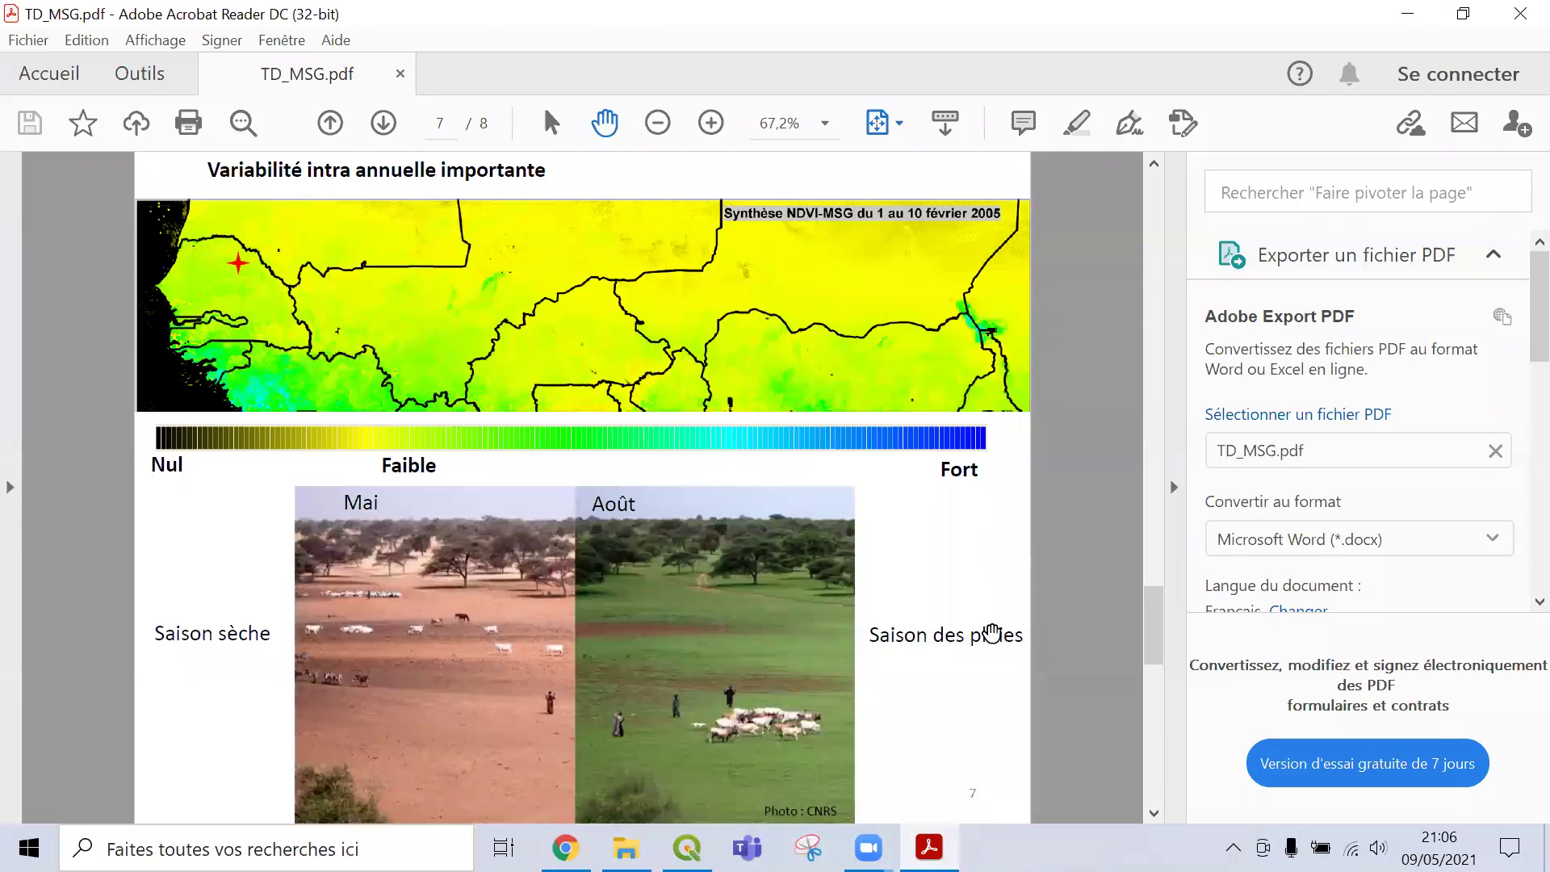
drag(1156, 622, 1153, 725)
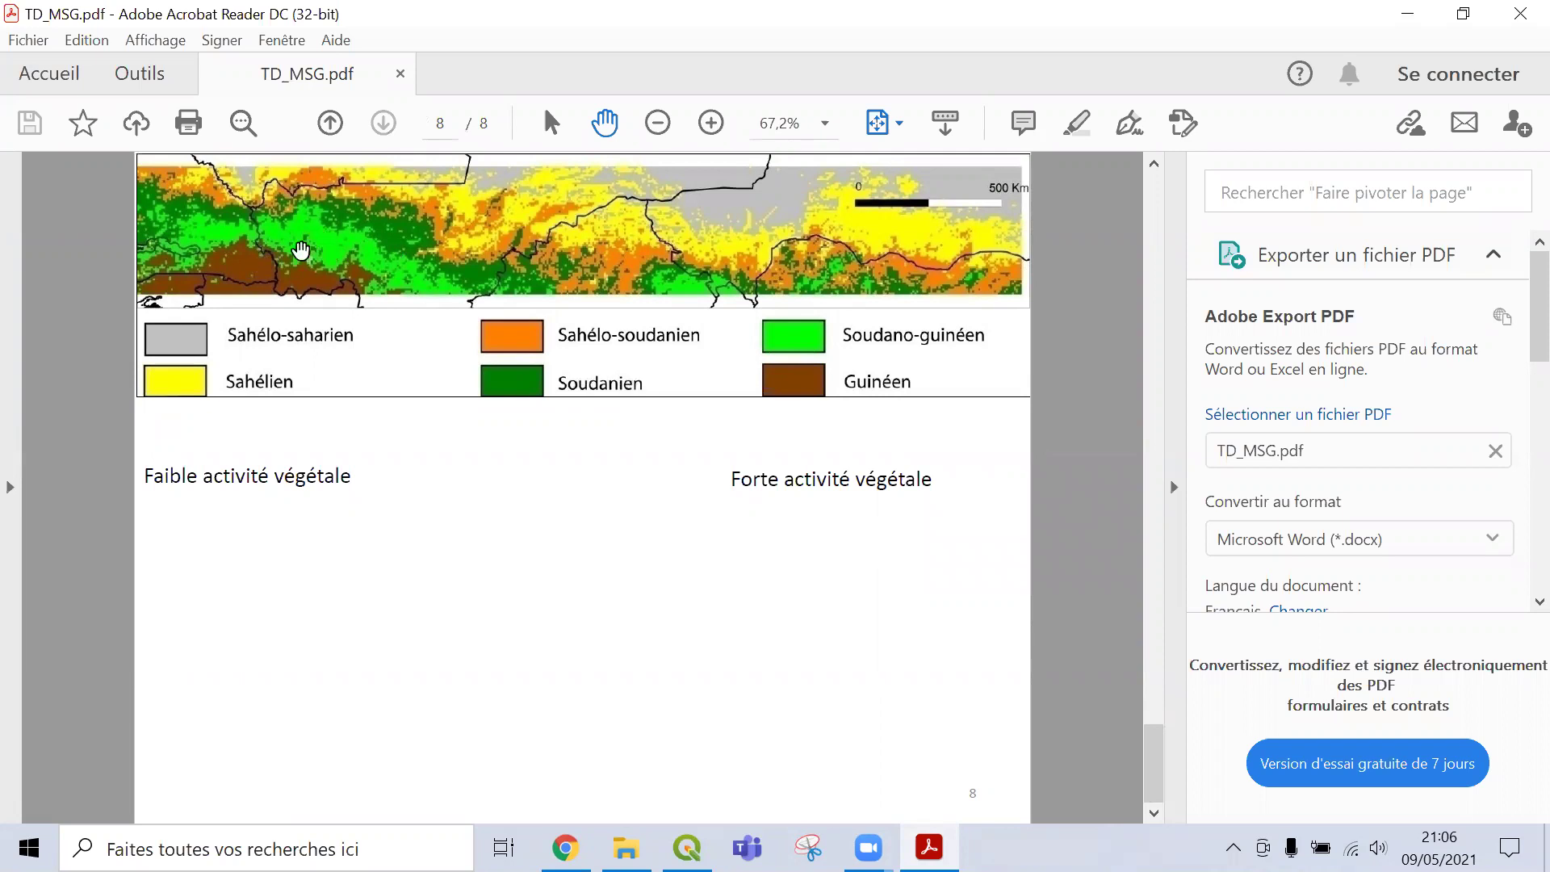
View the study area map on page 3 of the PDF, then return to QGIS and show the whole NDVI raster's extent.
drag(1160, 761, 1153, 349)
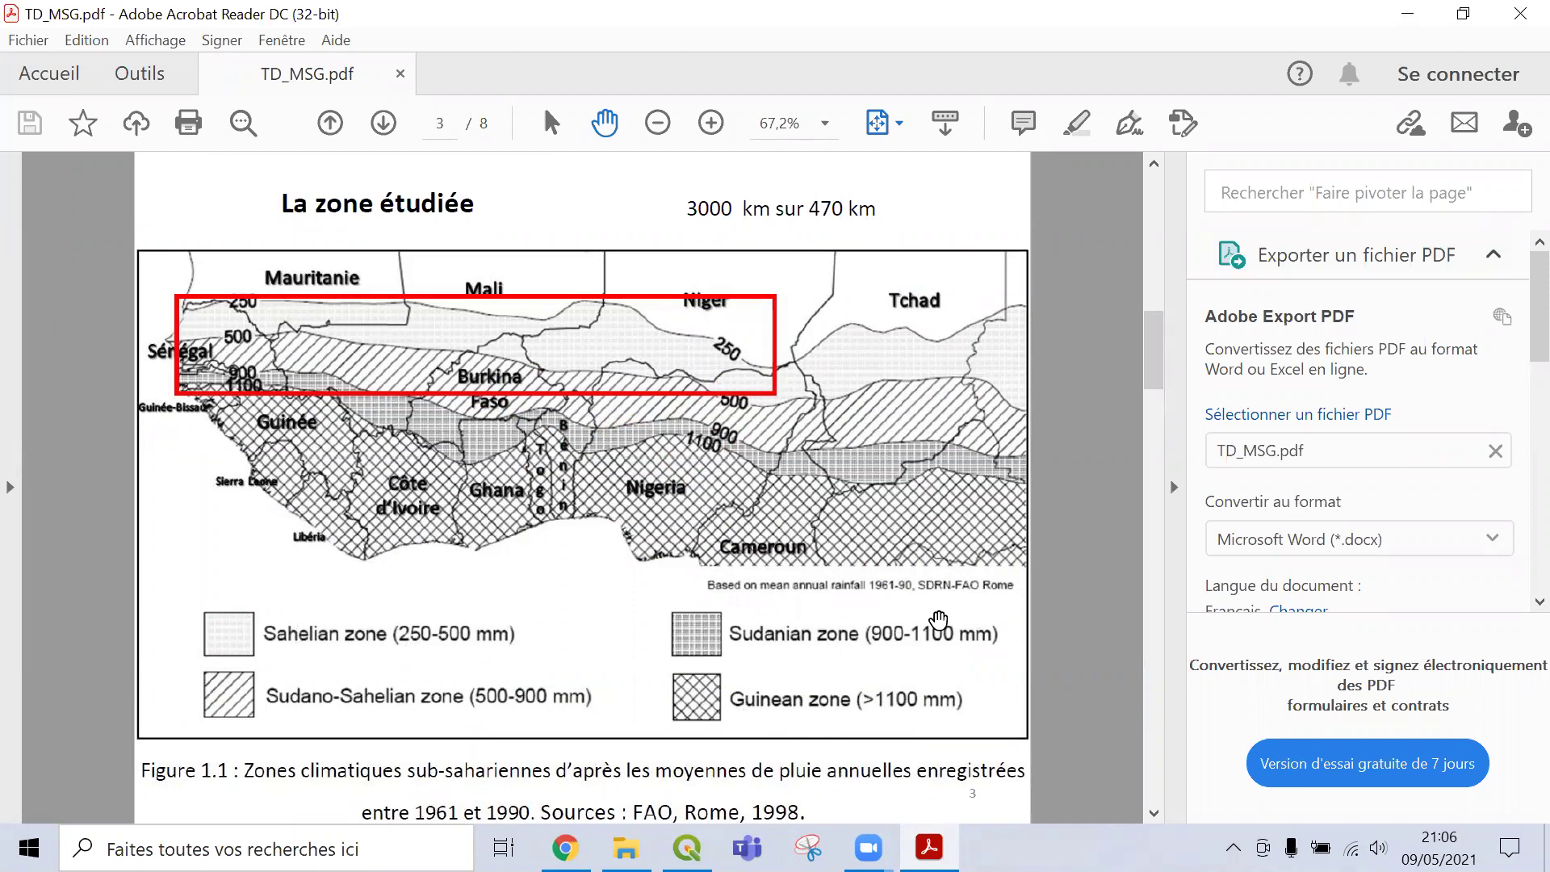
click(1413, 21)
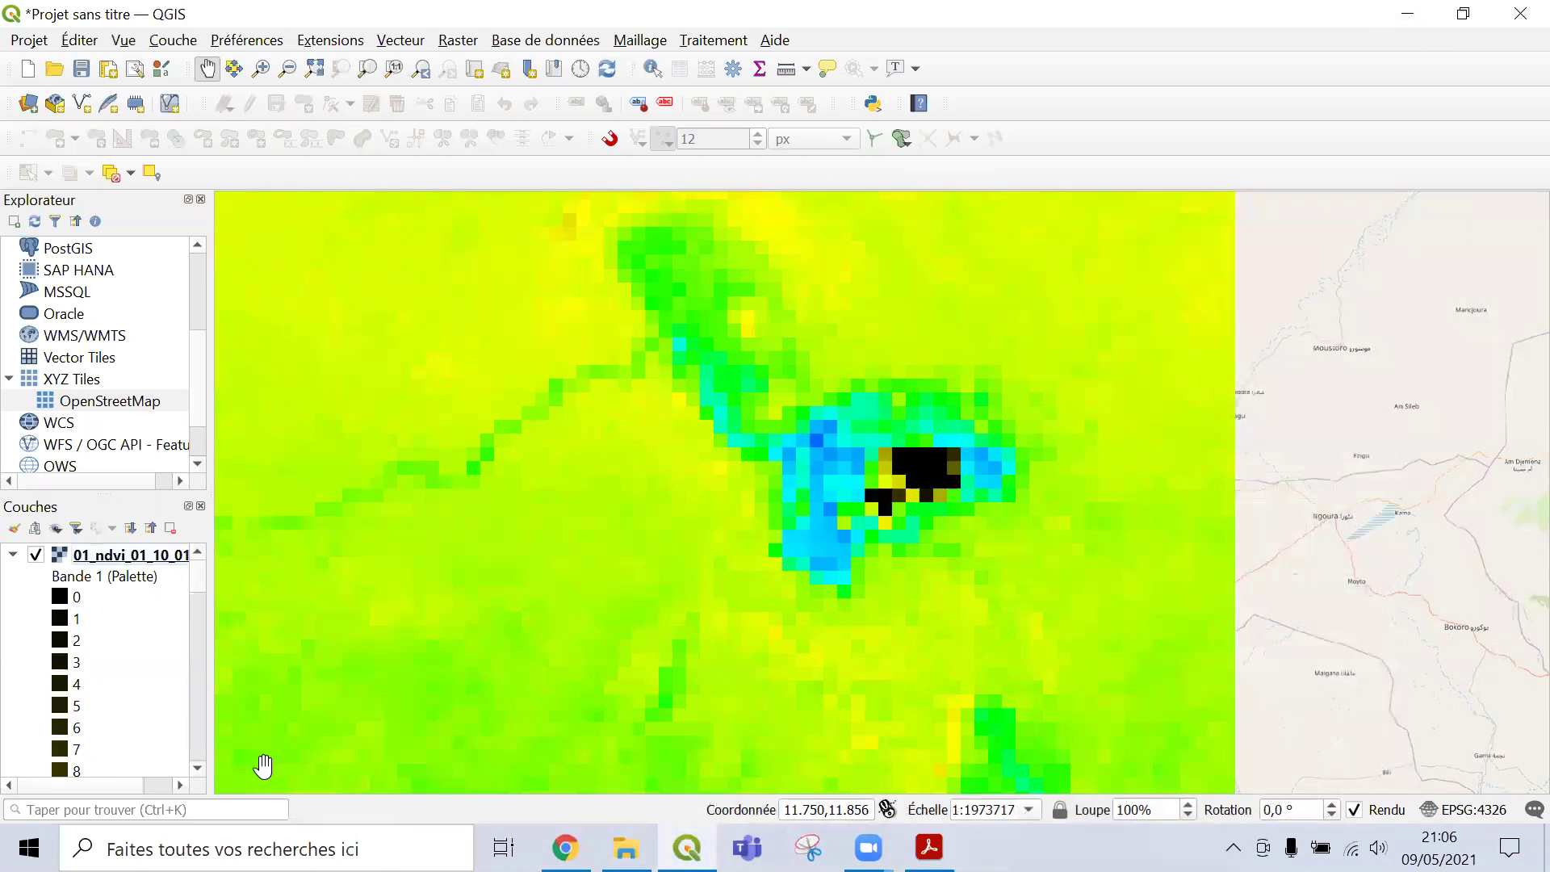
click(286, 68)
click(619, 450)
click(619, 450)
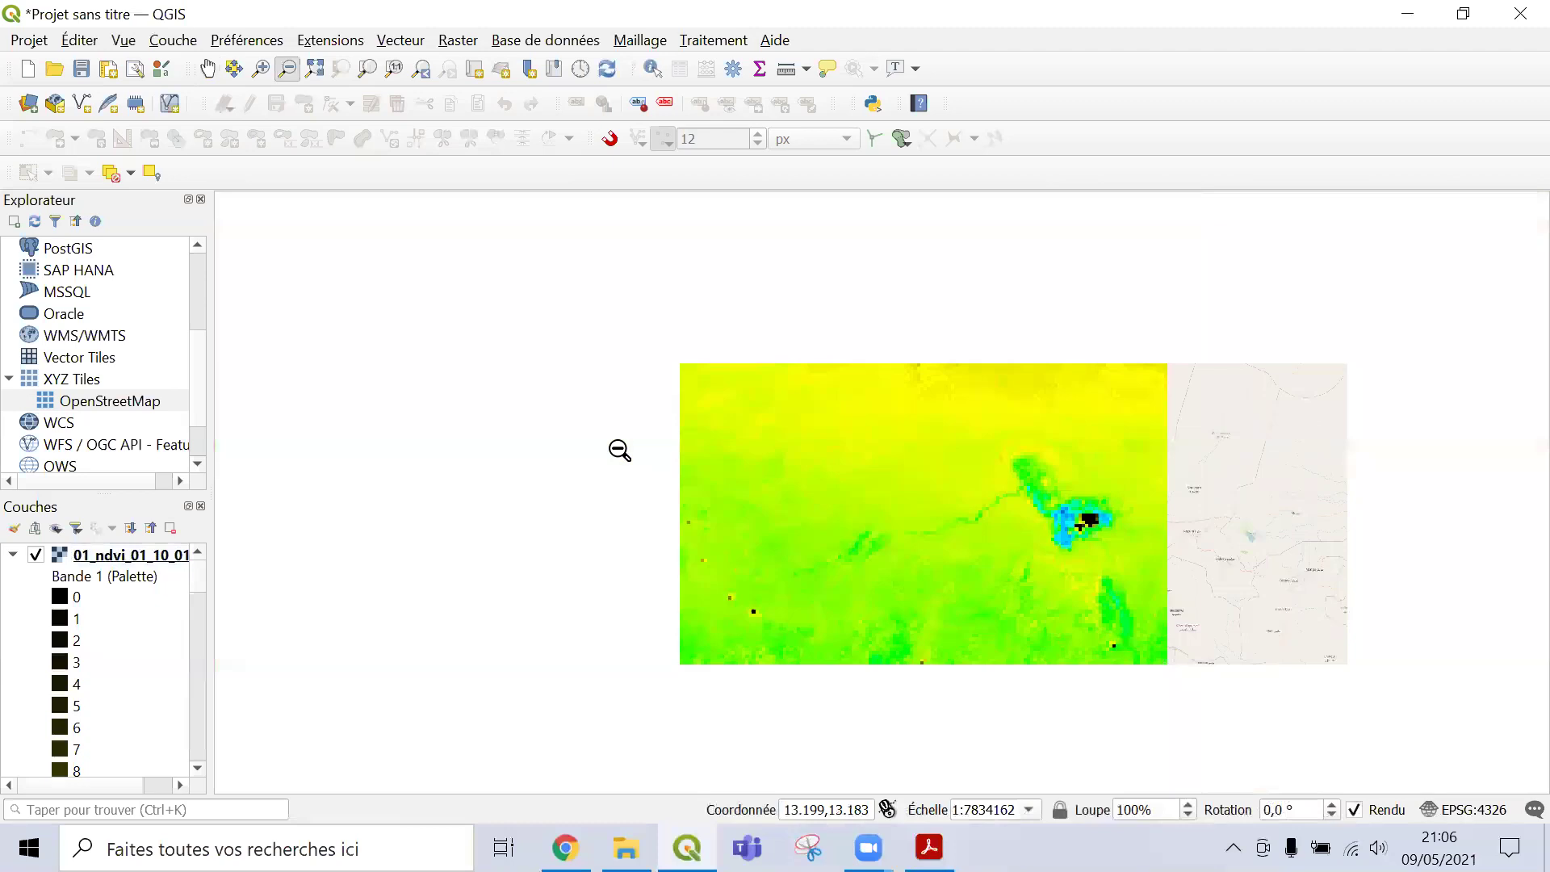
click(985, 566)
click(525, 439)
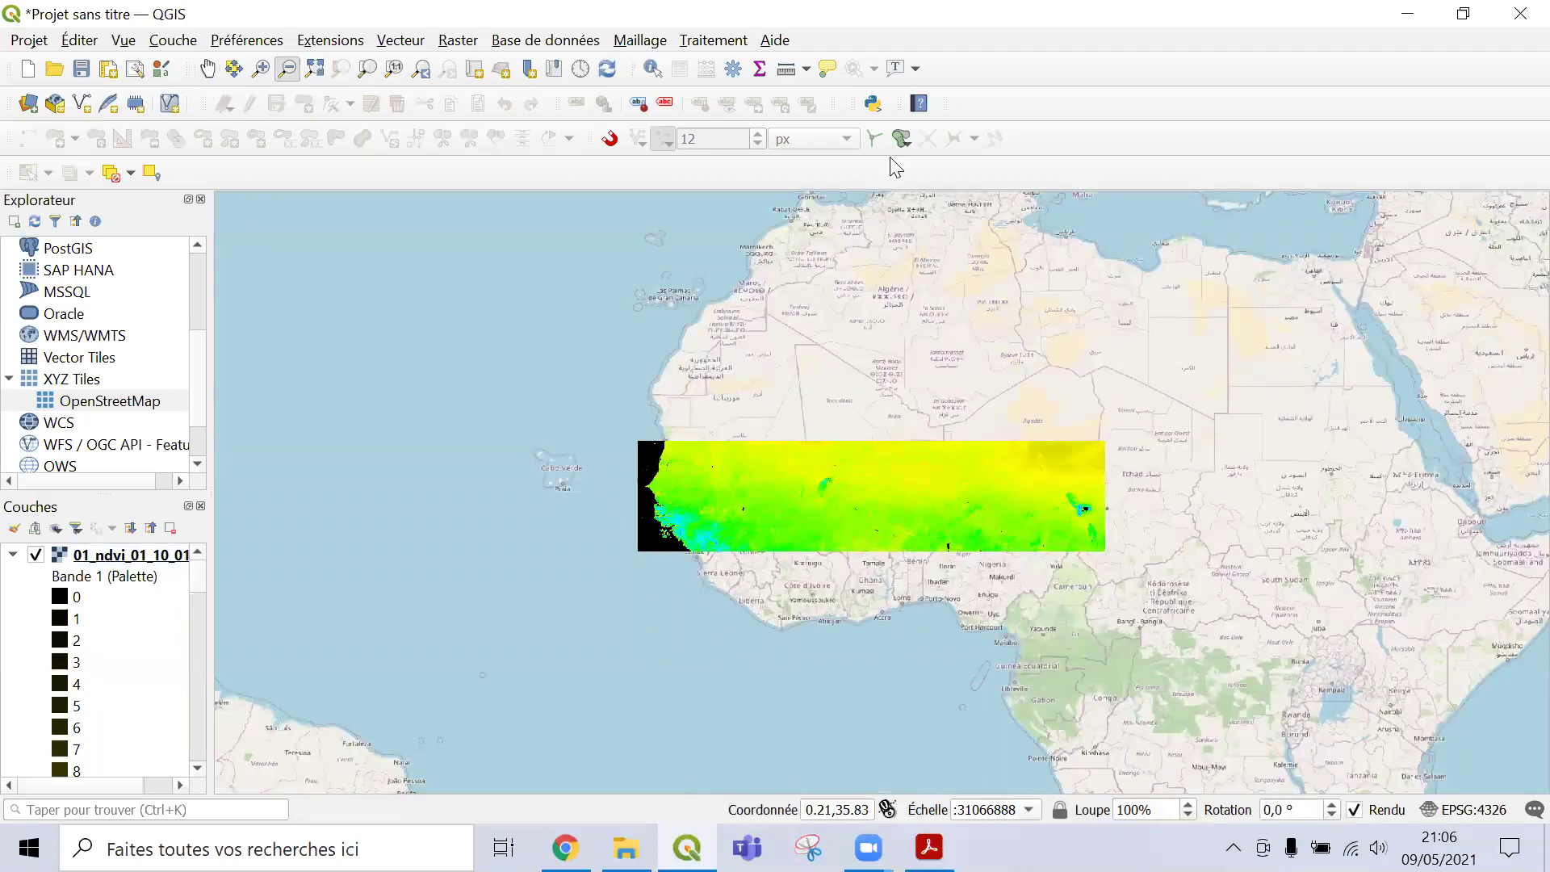
Open the Processing Toolbox and search it for kmeans.
click(717, 42)
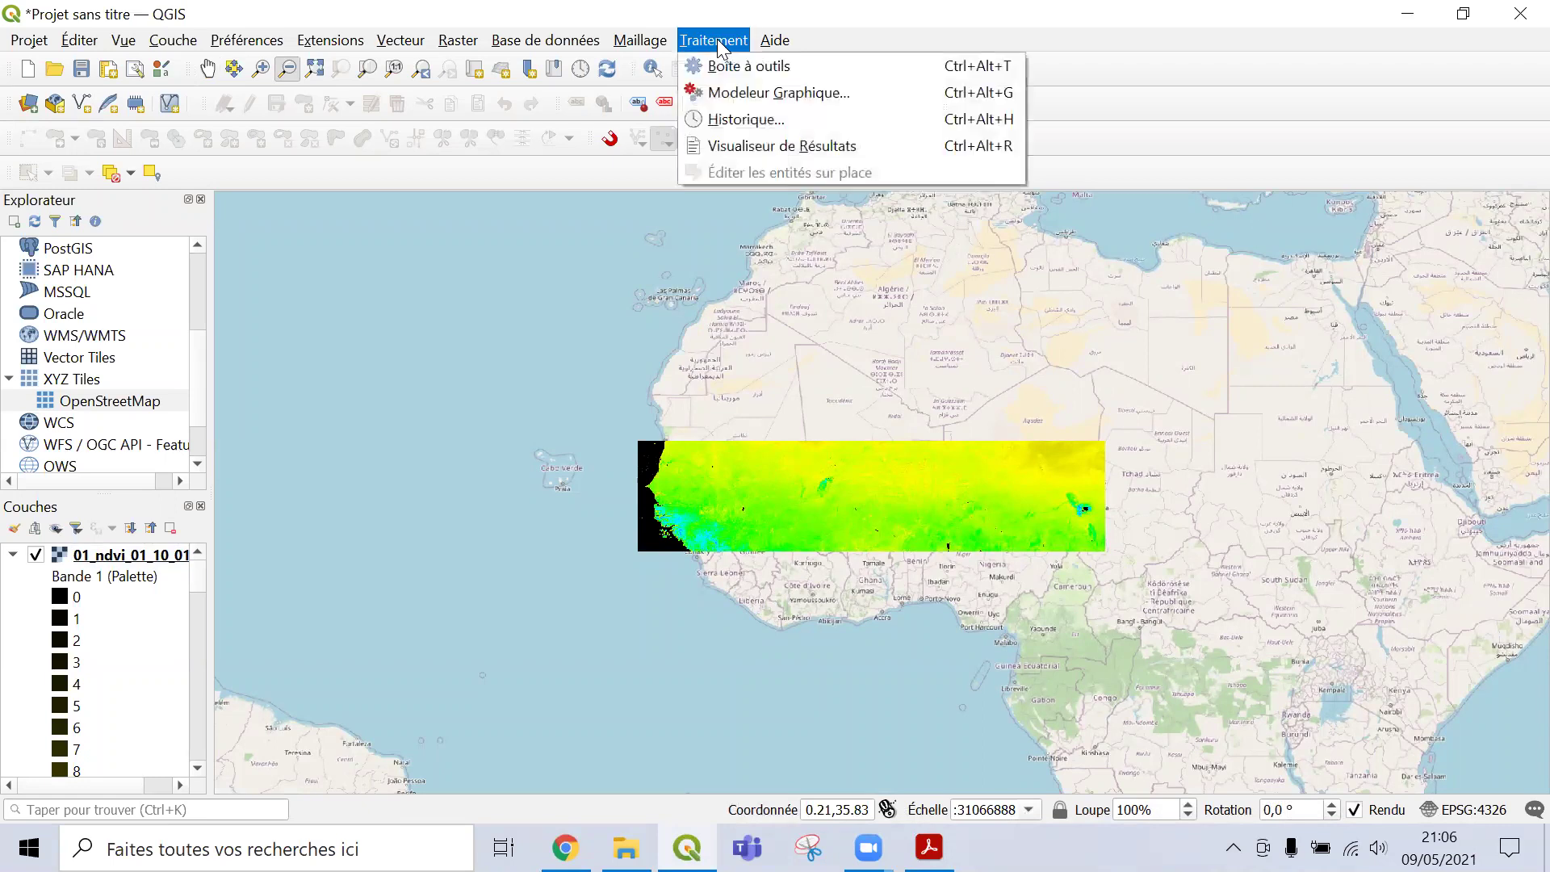
click(721, 65)
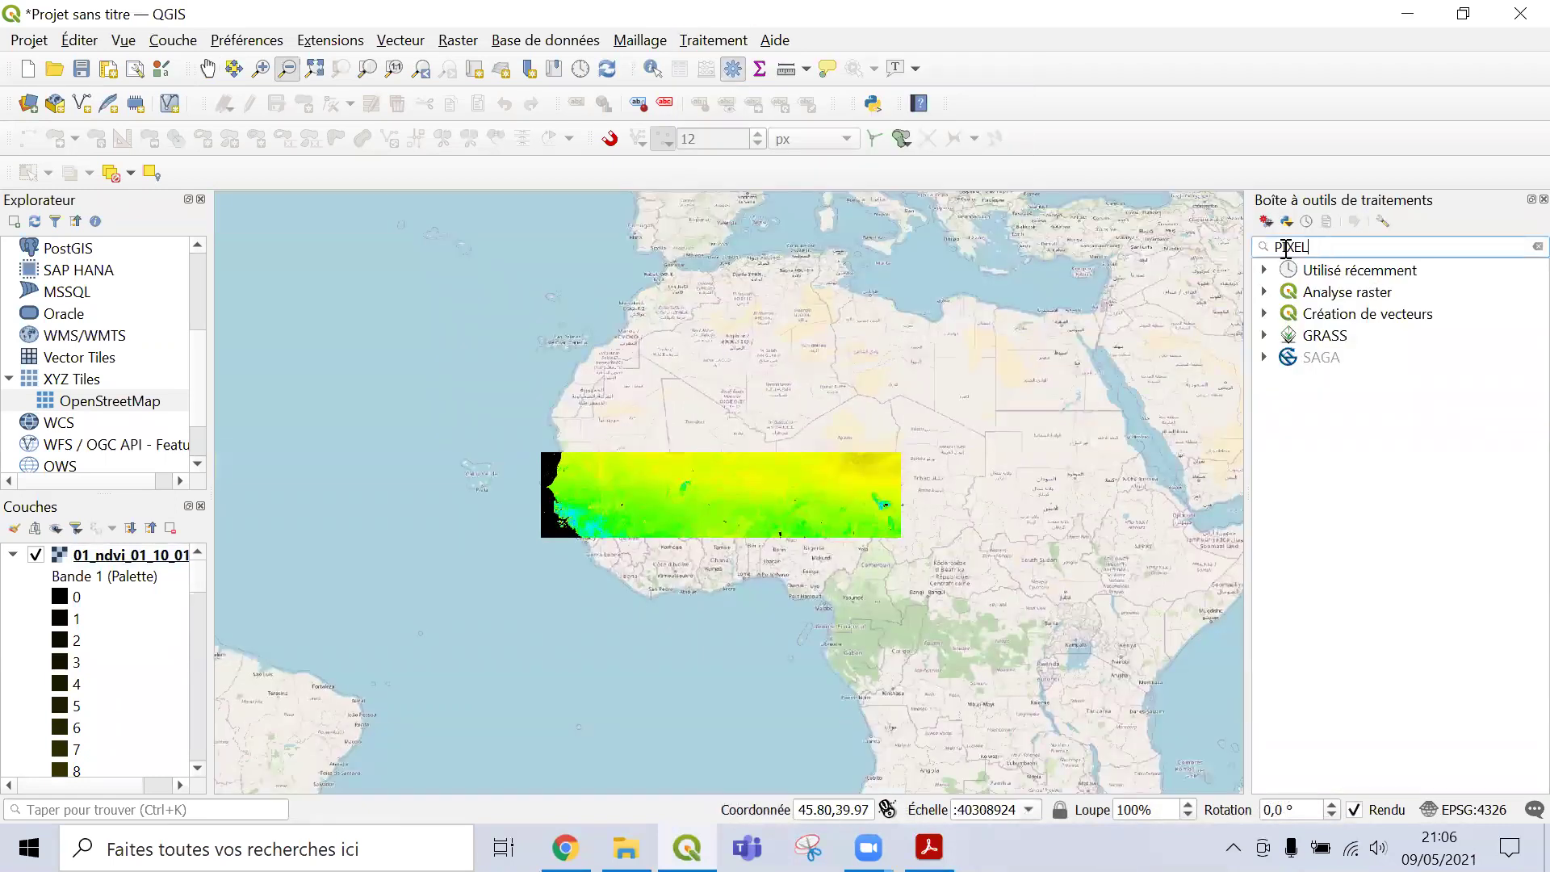
key(BackSpace)
key(BackSpace)
key(BackSpace)
key(BackSpace)
key(BackSpace)
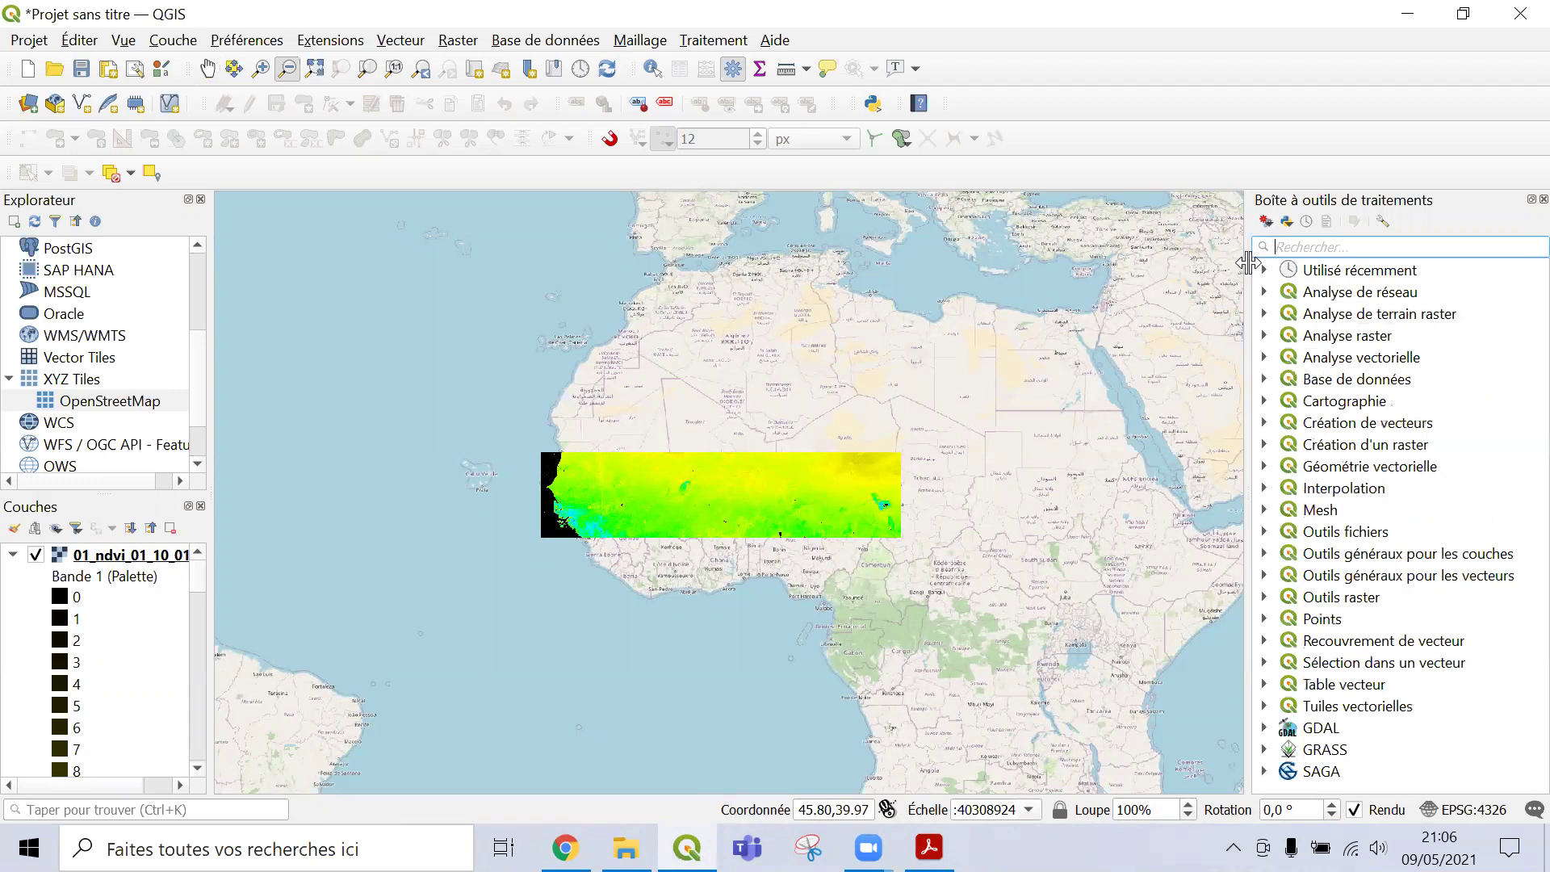
text(kmeans)
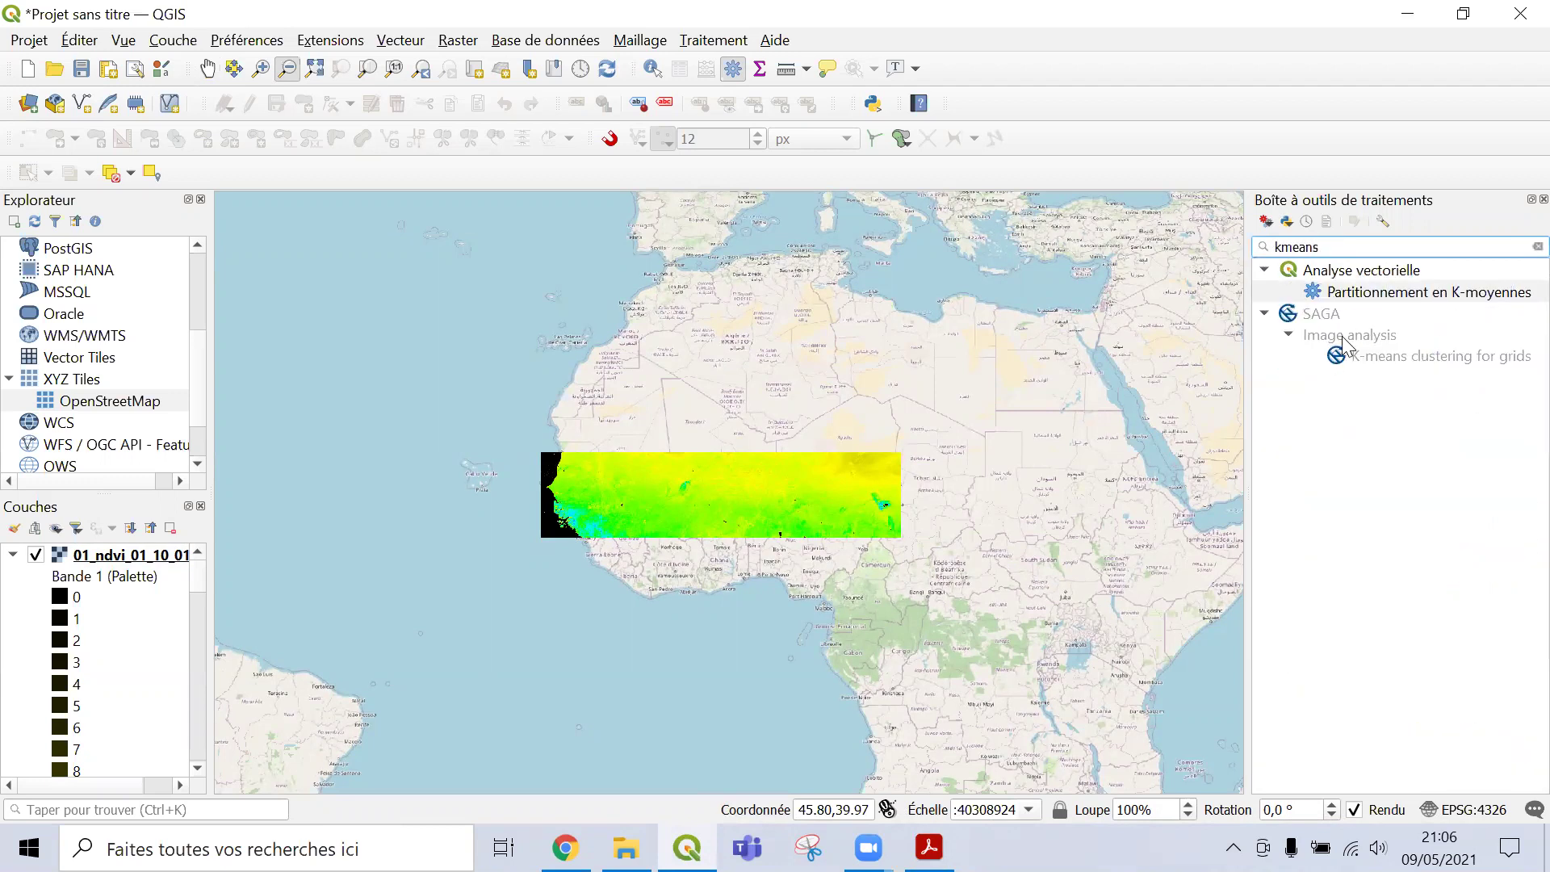
click(1360, 356)
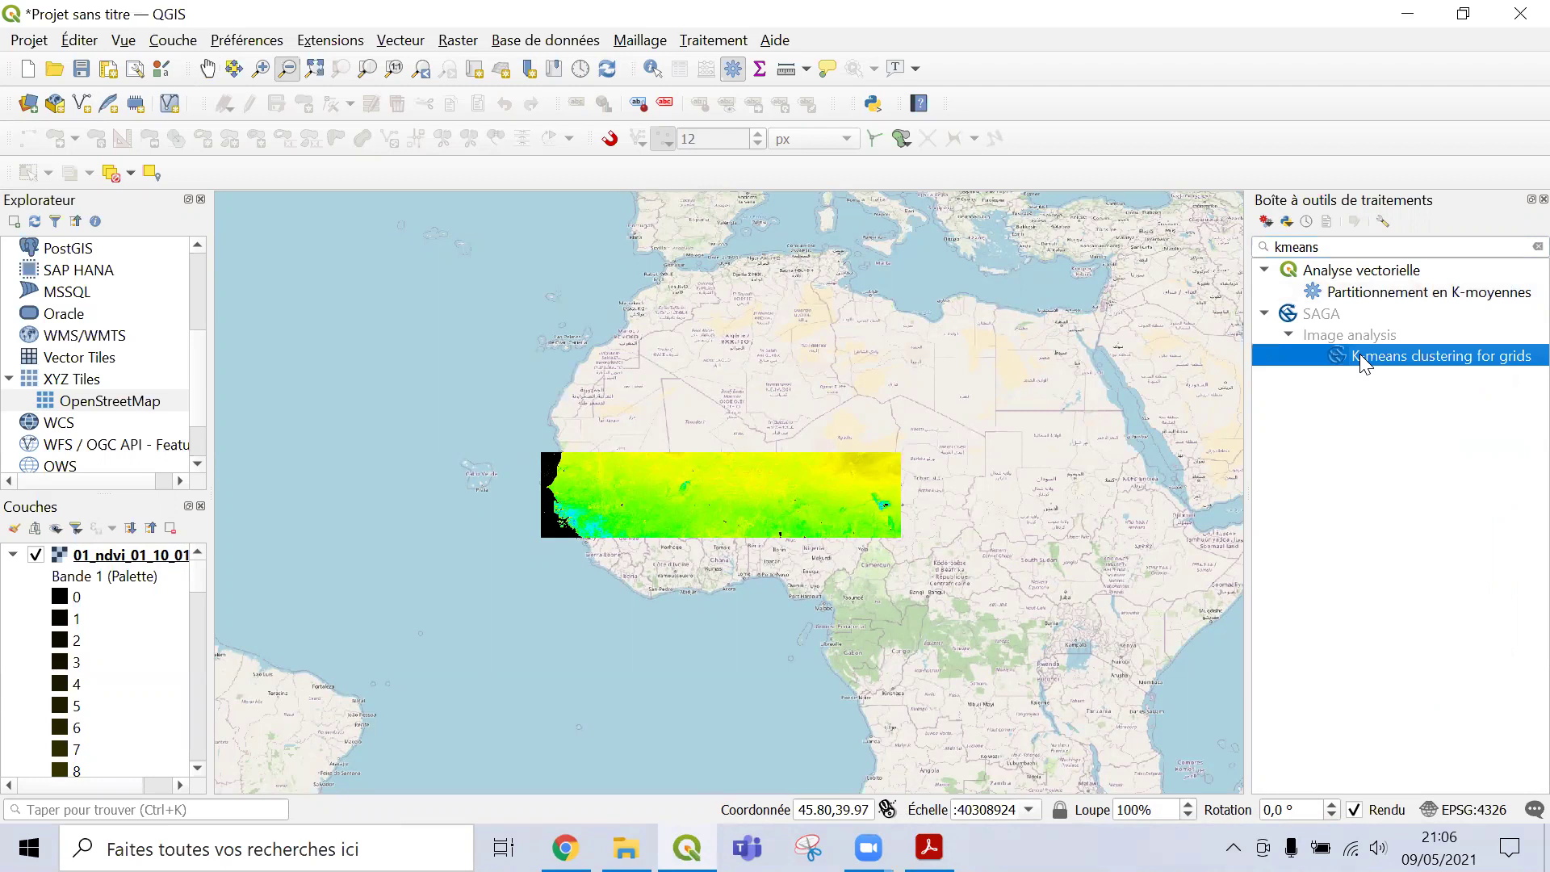
double_click(1360, 356)
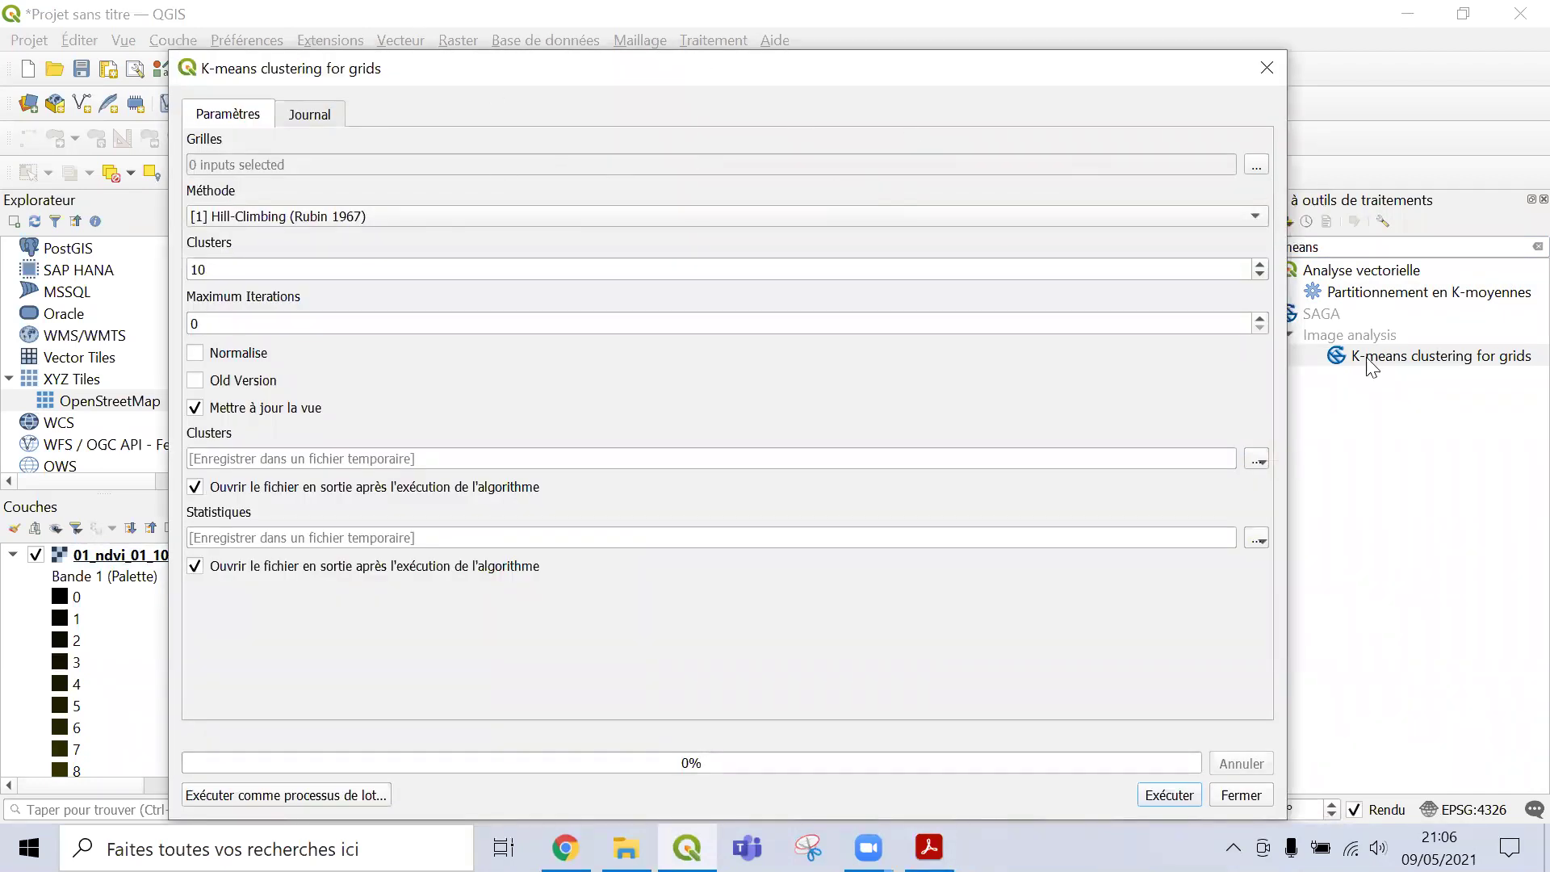
click(1255, 167)
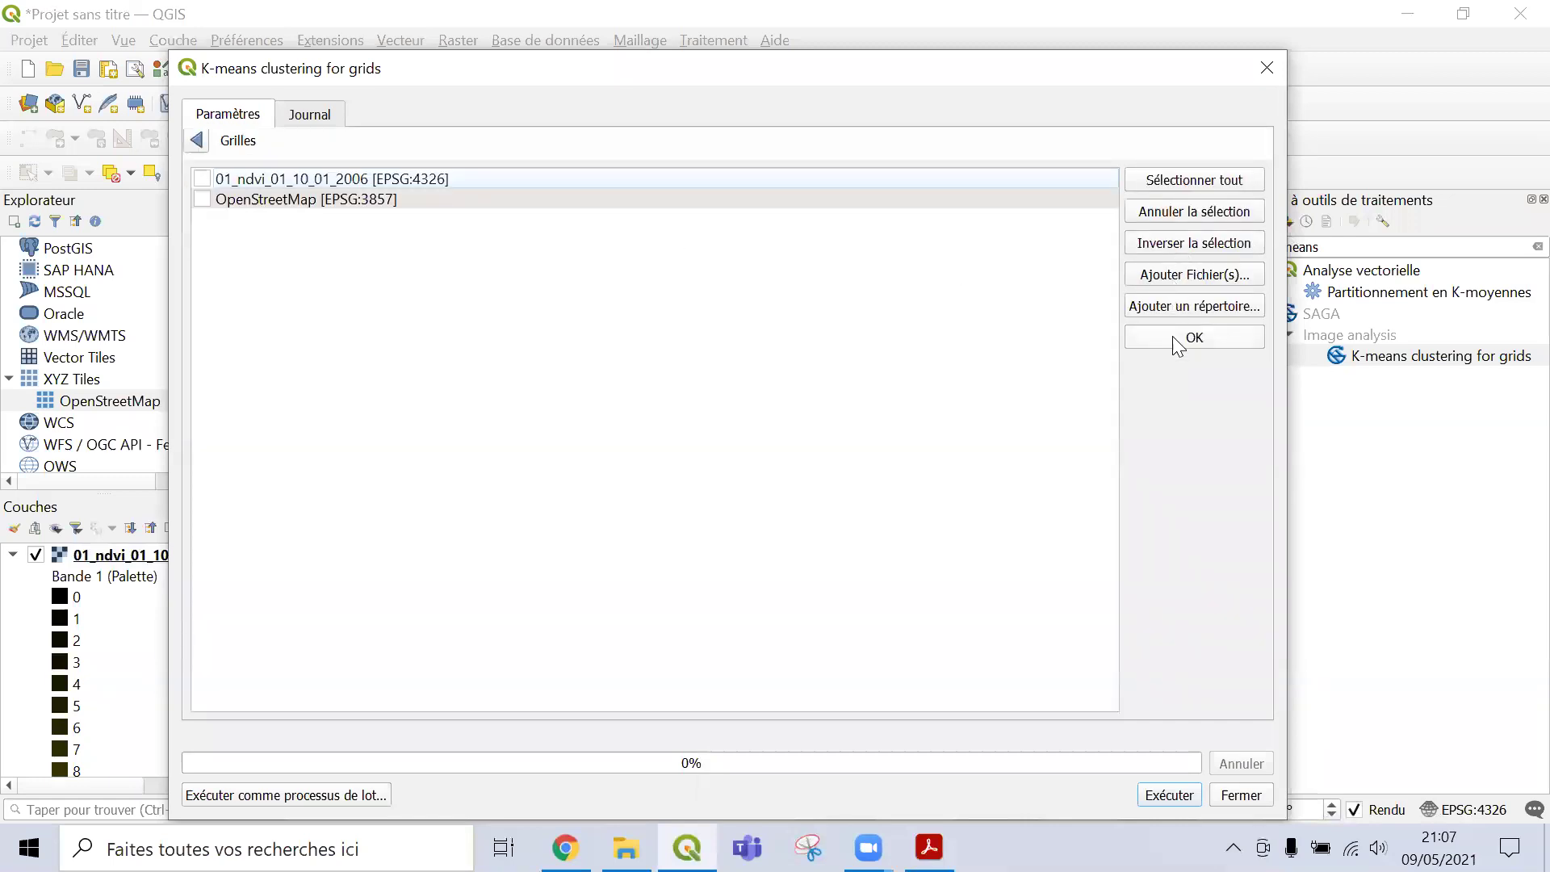
click(1265, 67)
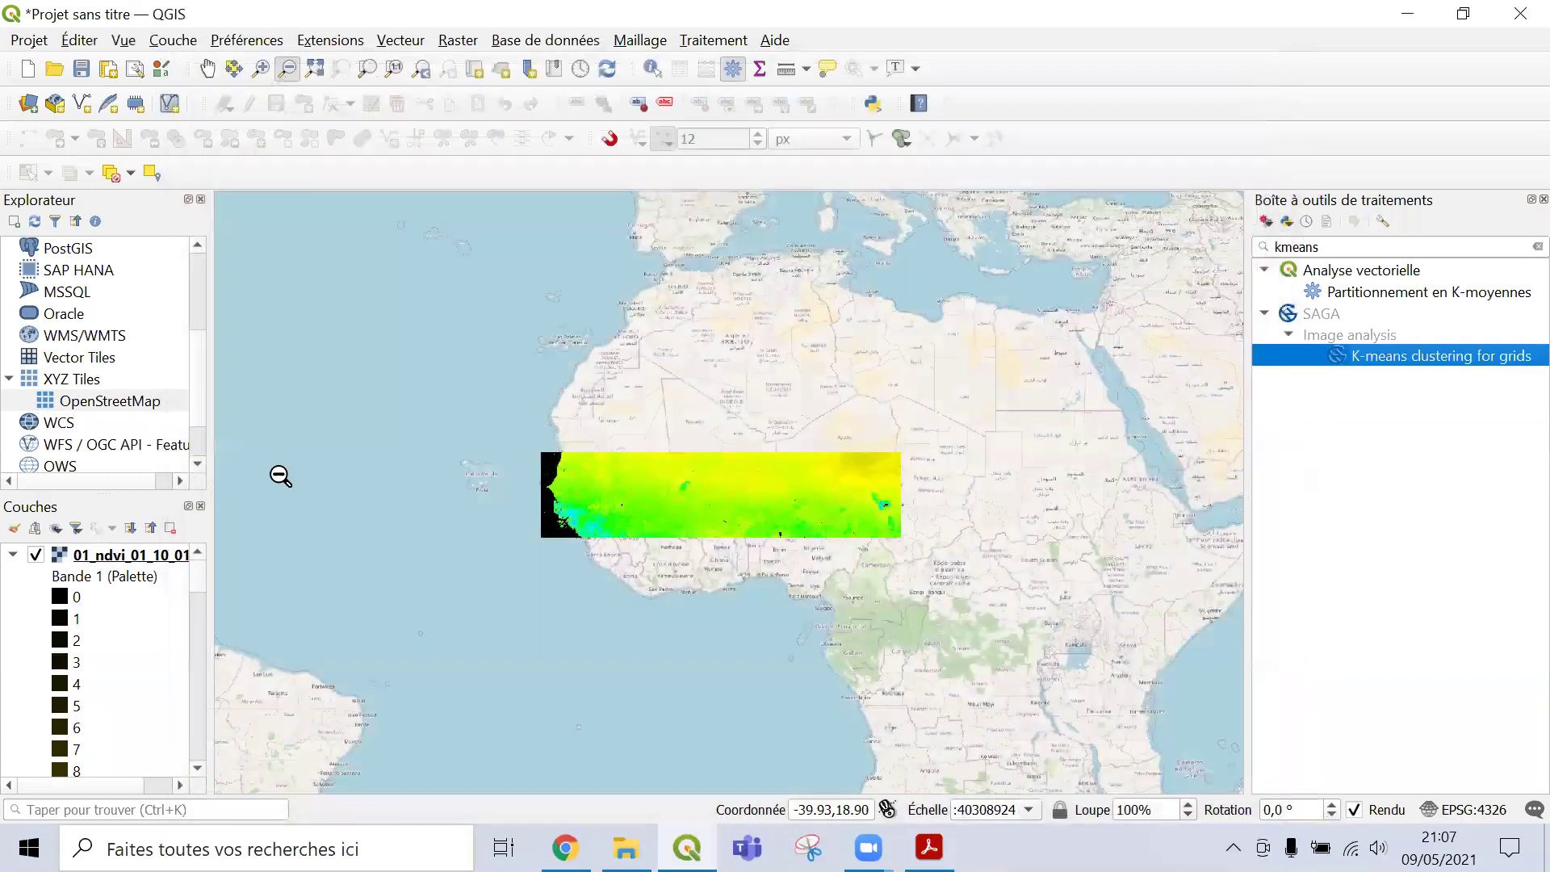
Collapse the 01_ndvi layer's legend and load the remaining 2006 NDVI rasters from the file folder above the OpenStreetMap layer.
click(13, 555)
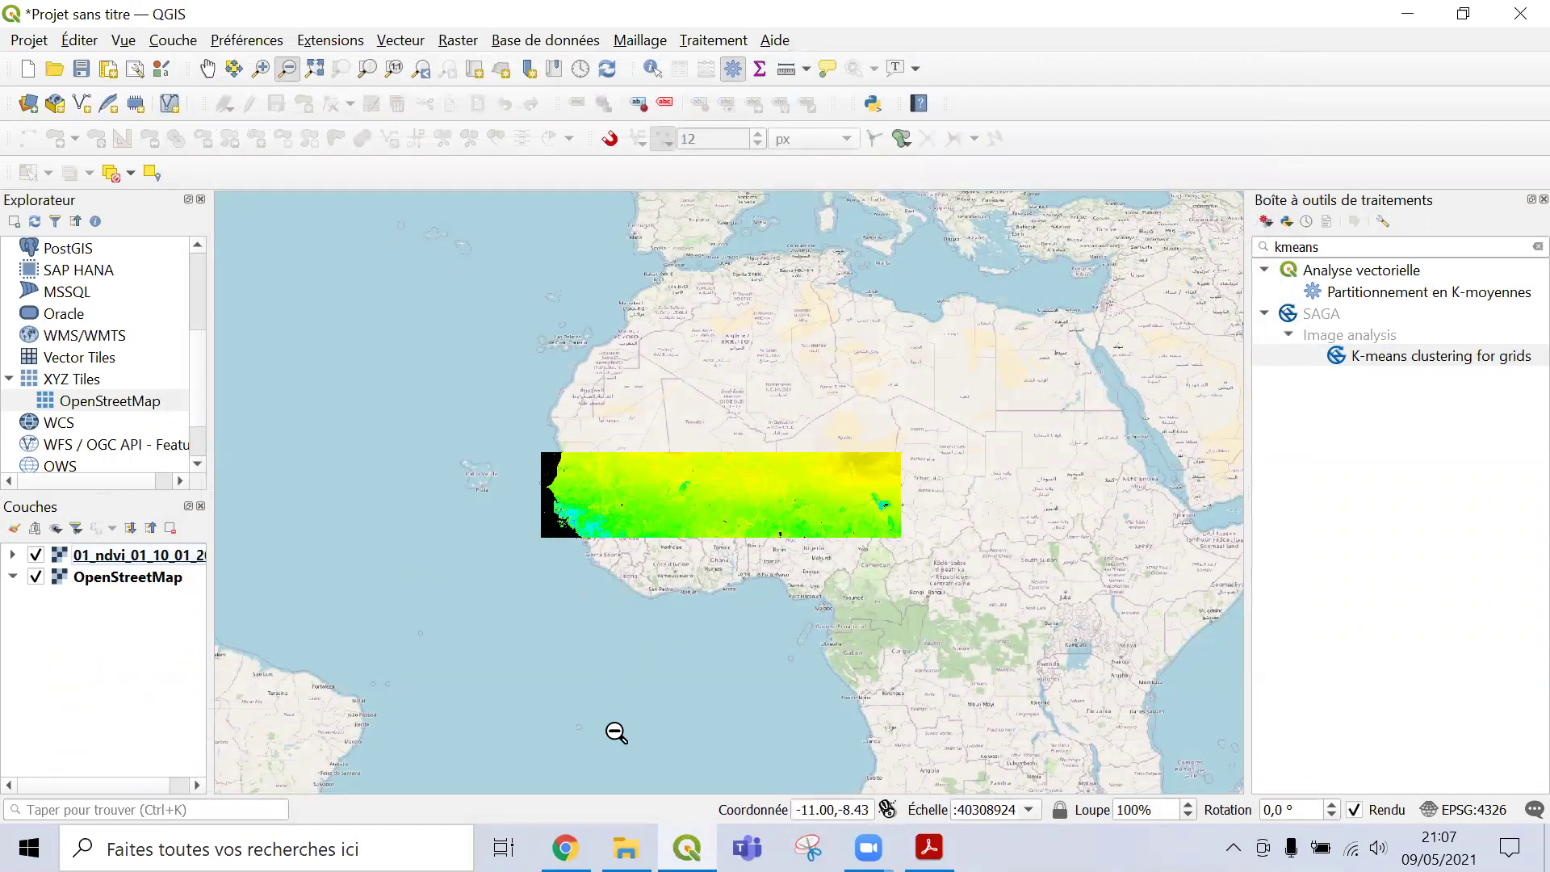
click(626, 848)
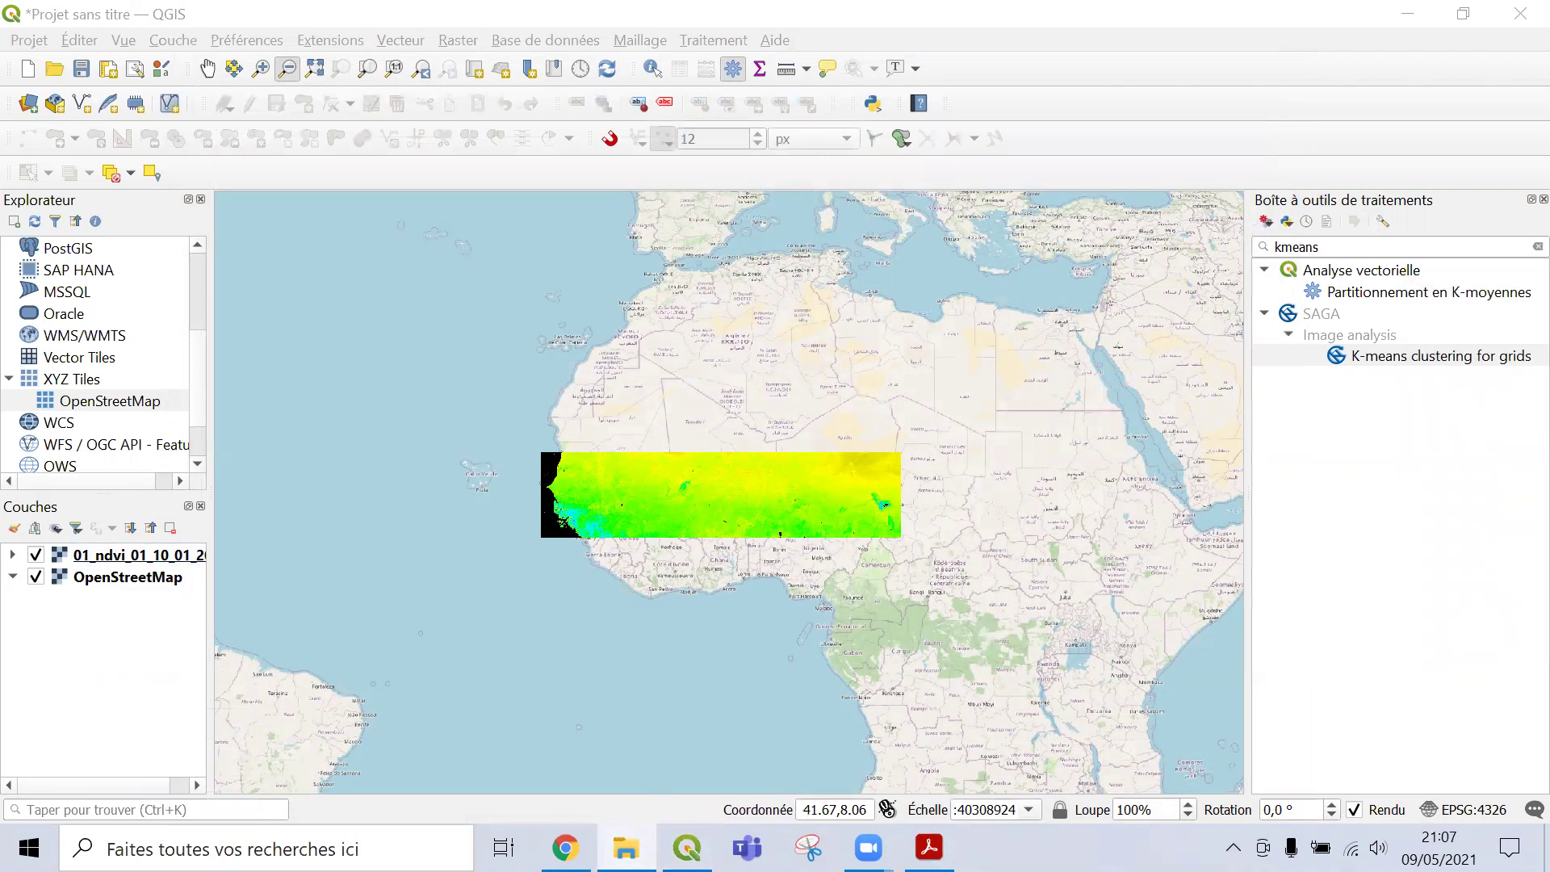
drag(1411, 414, 105, 643)
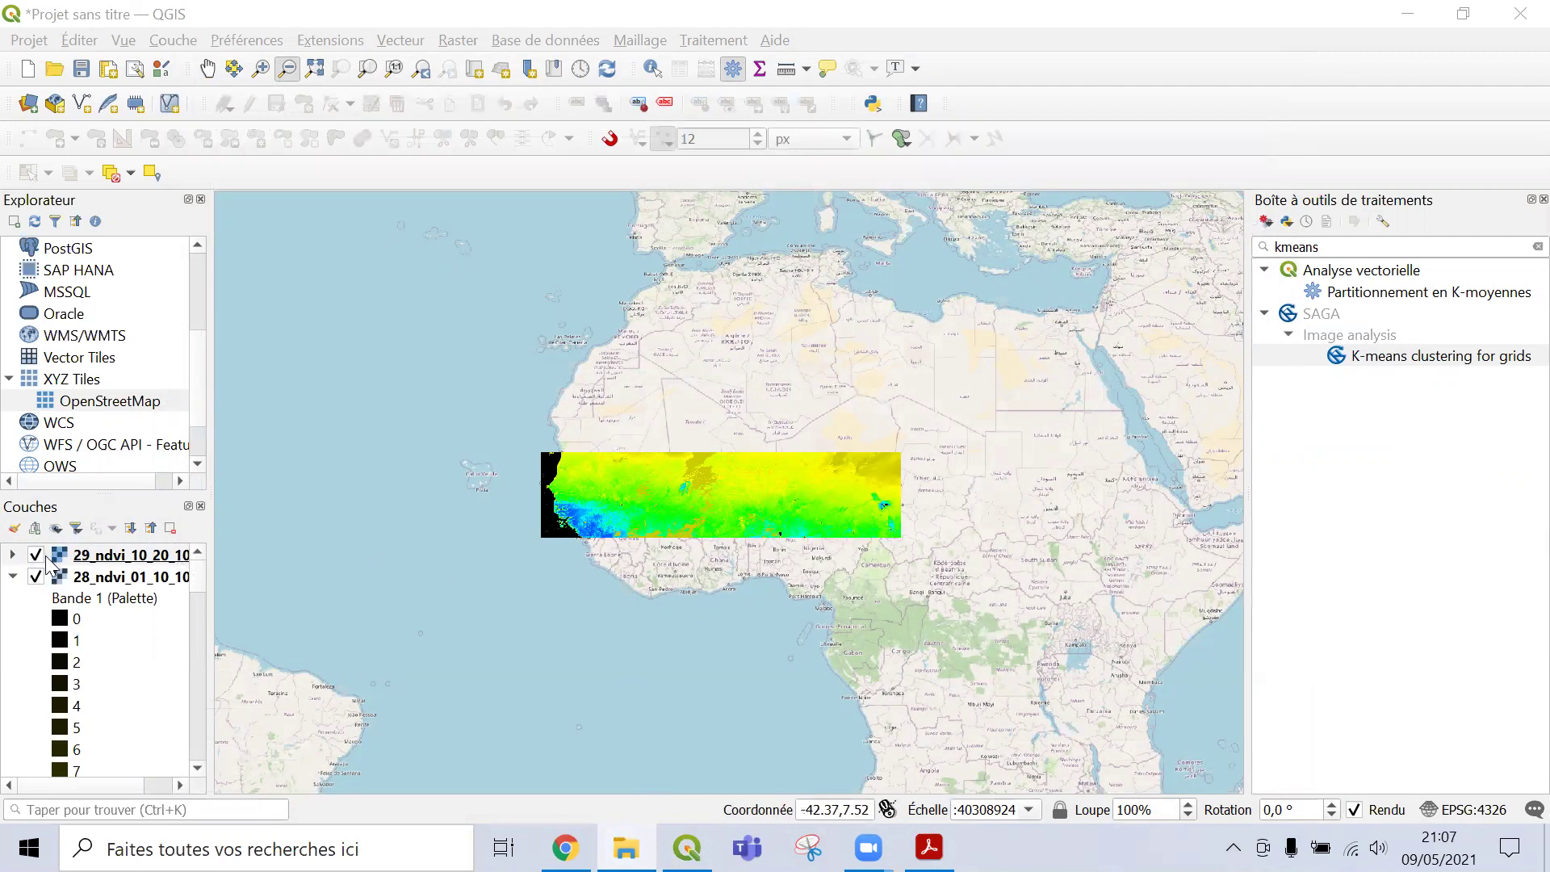
Collapse the legends of all the newly loaded NDVI layers and enlarge the layer list to show more of them.
click(13, 577)
click(16, 620)
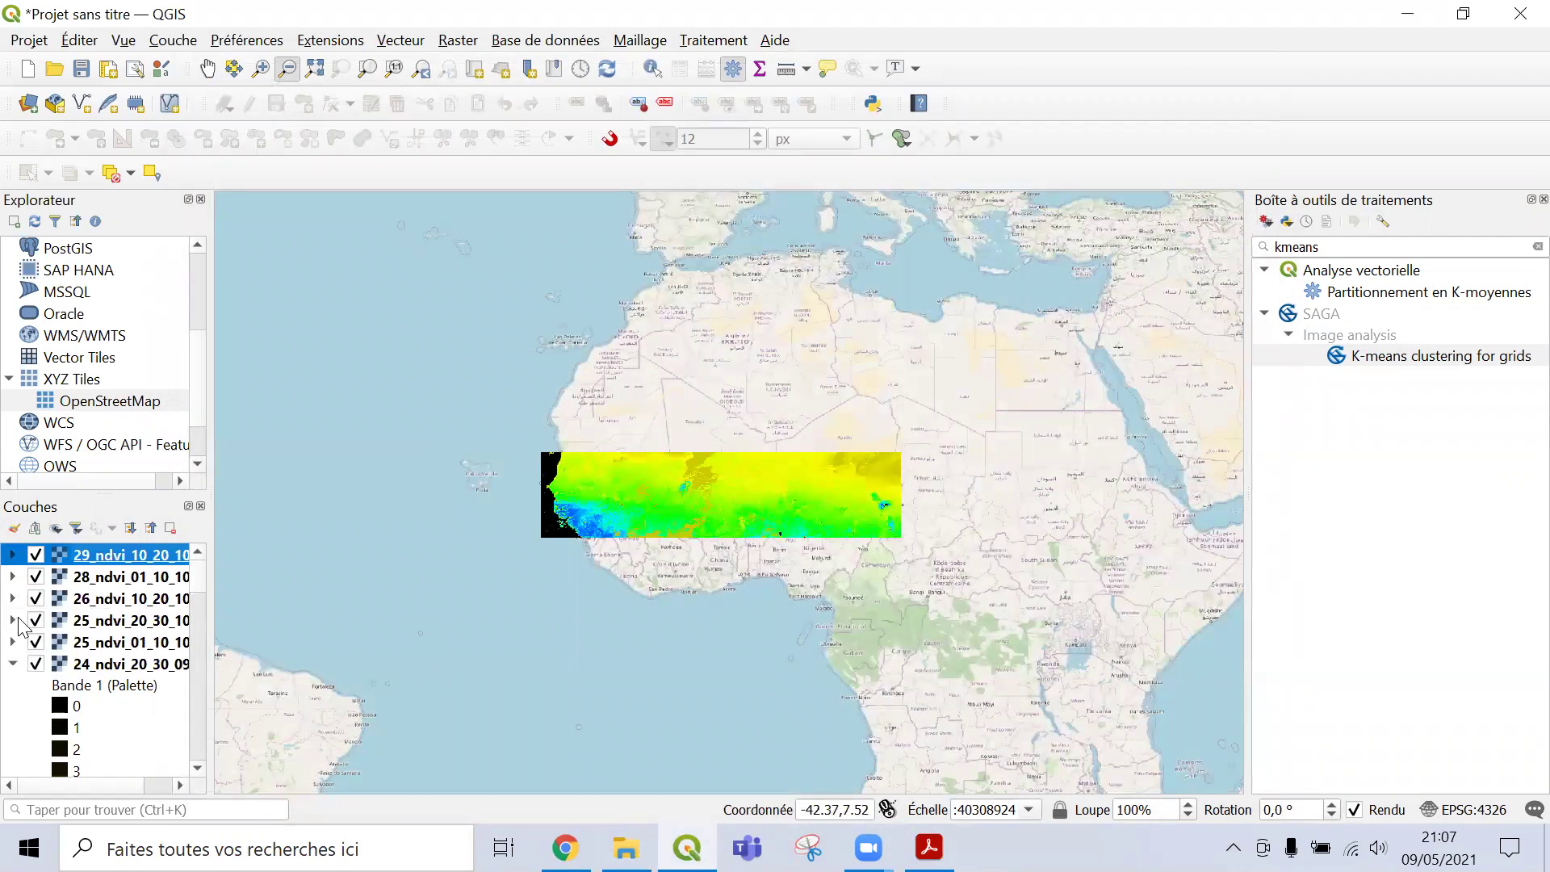
click(13, 663)
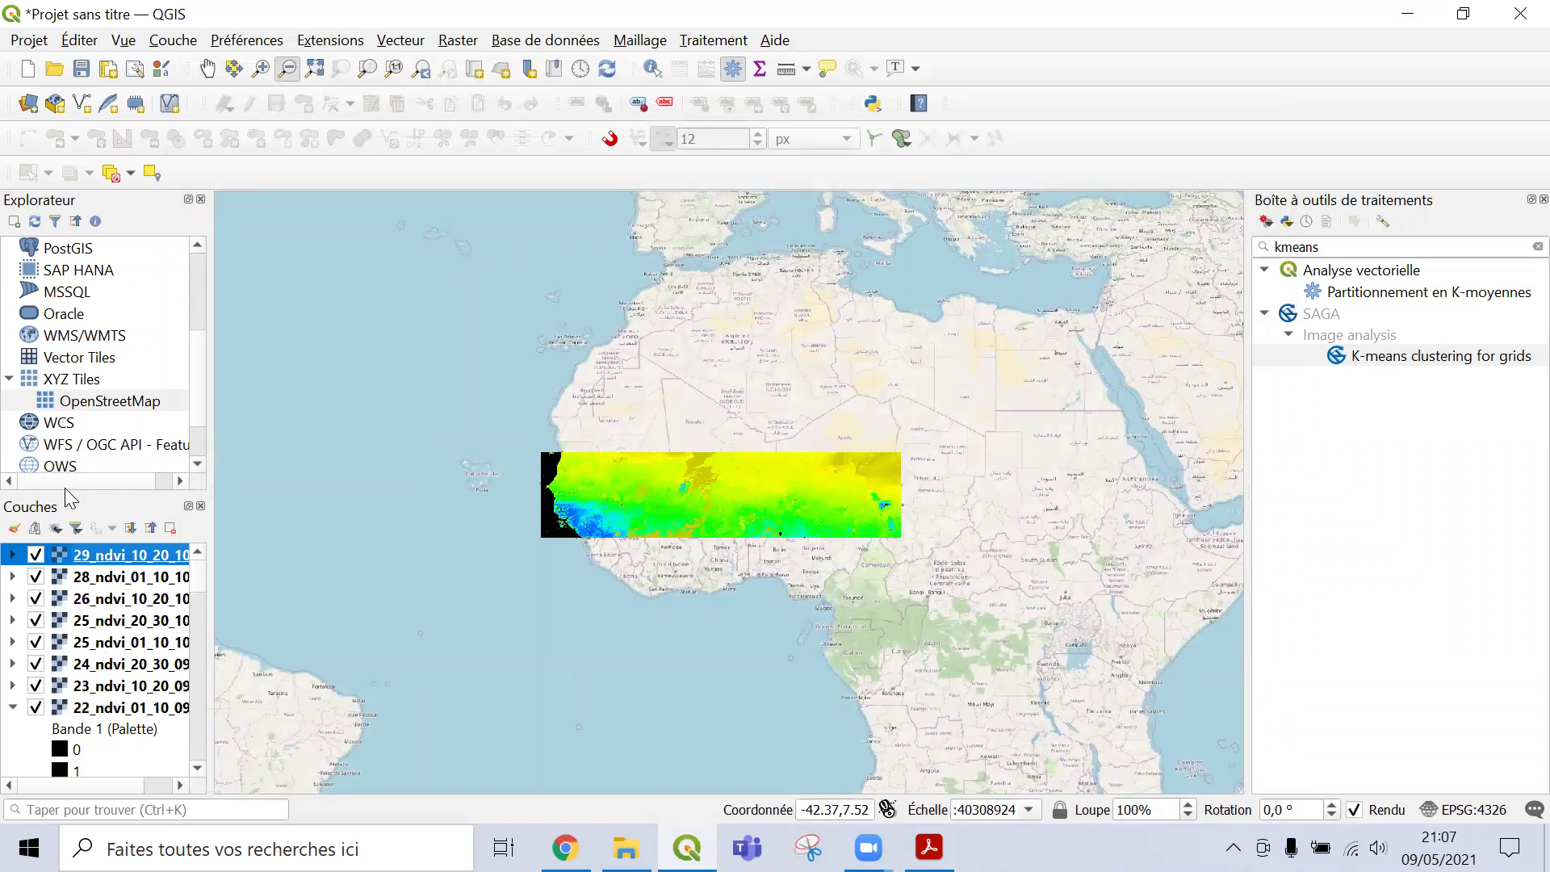
drag(65, 490, 89, 323)
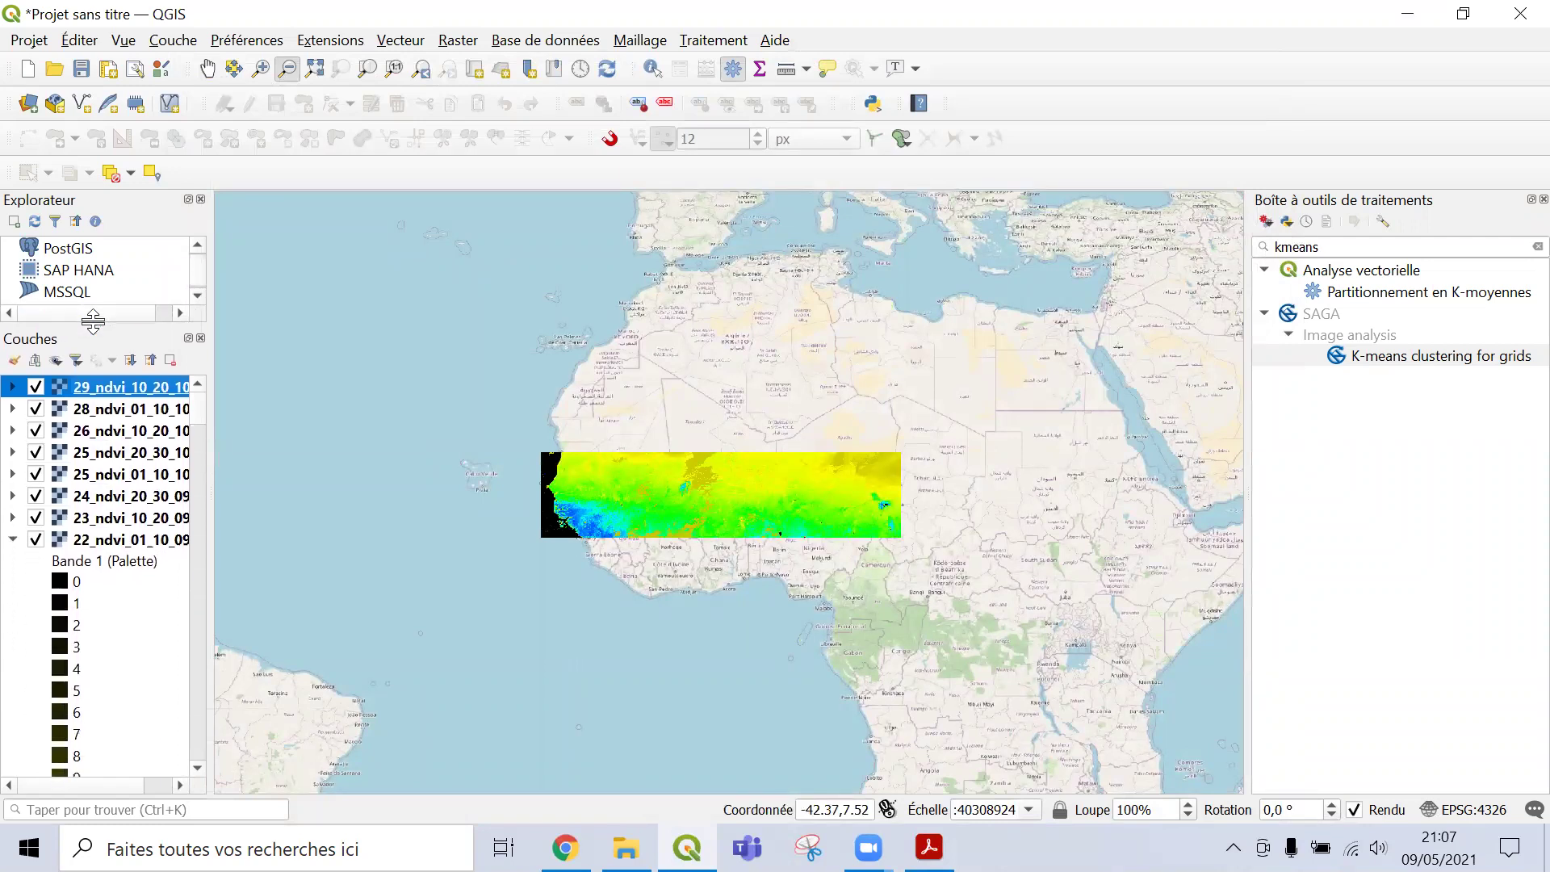
click(13, 541)
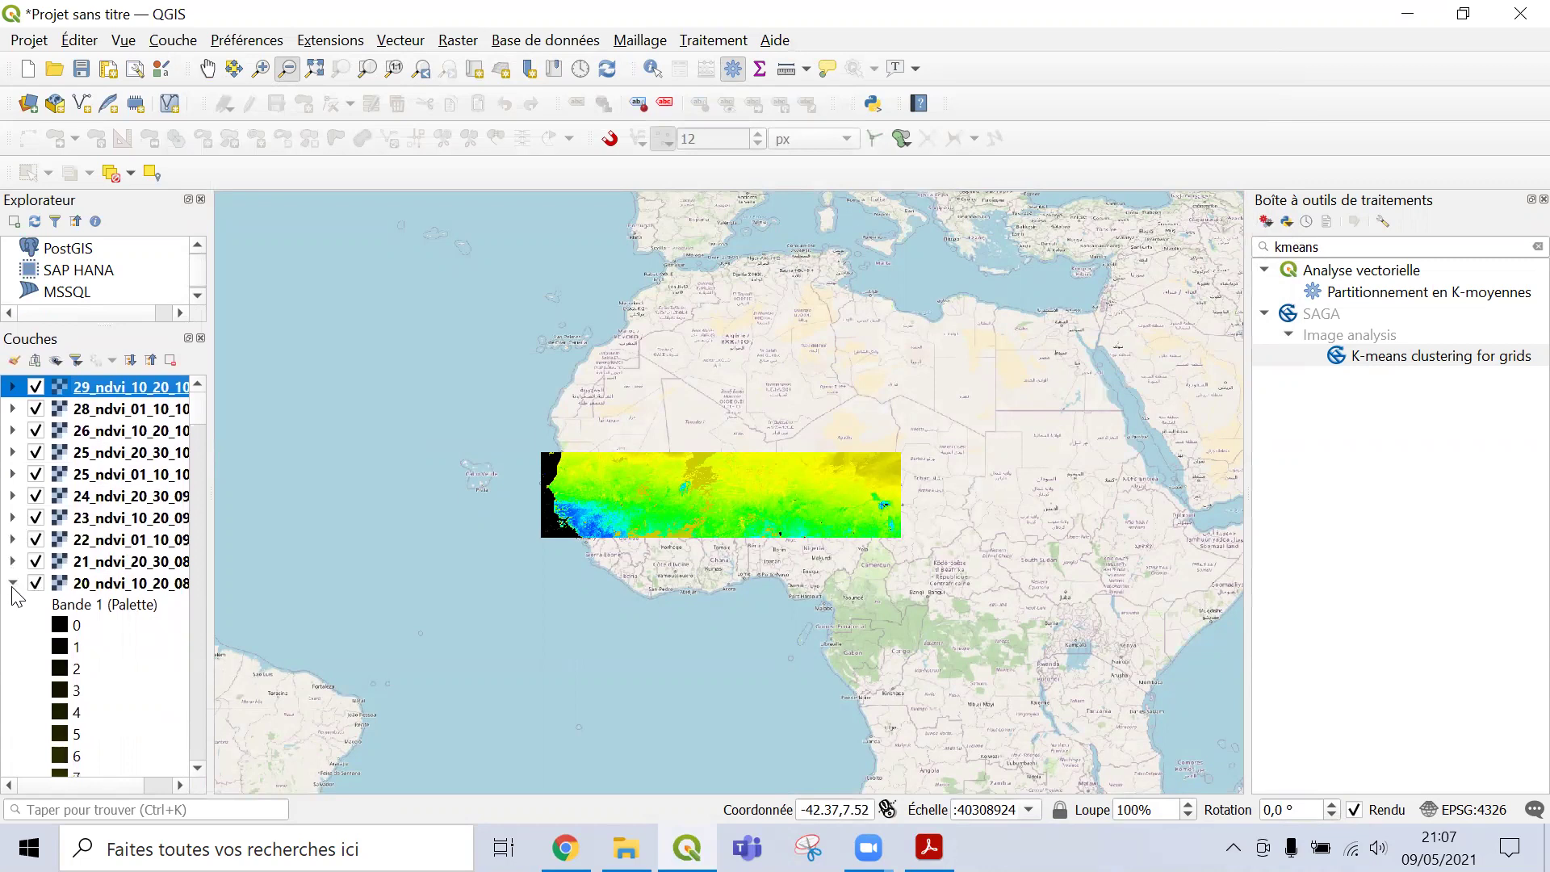
click(13, 582)
click(14, 627)
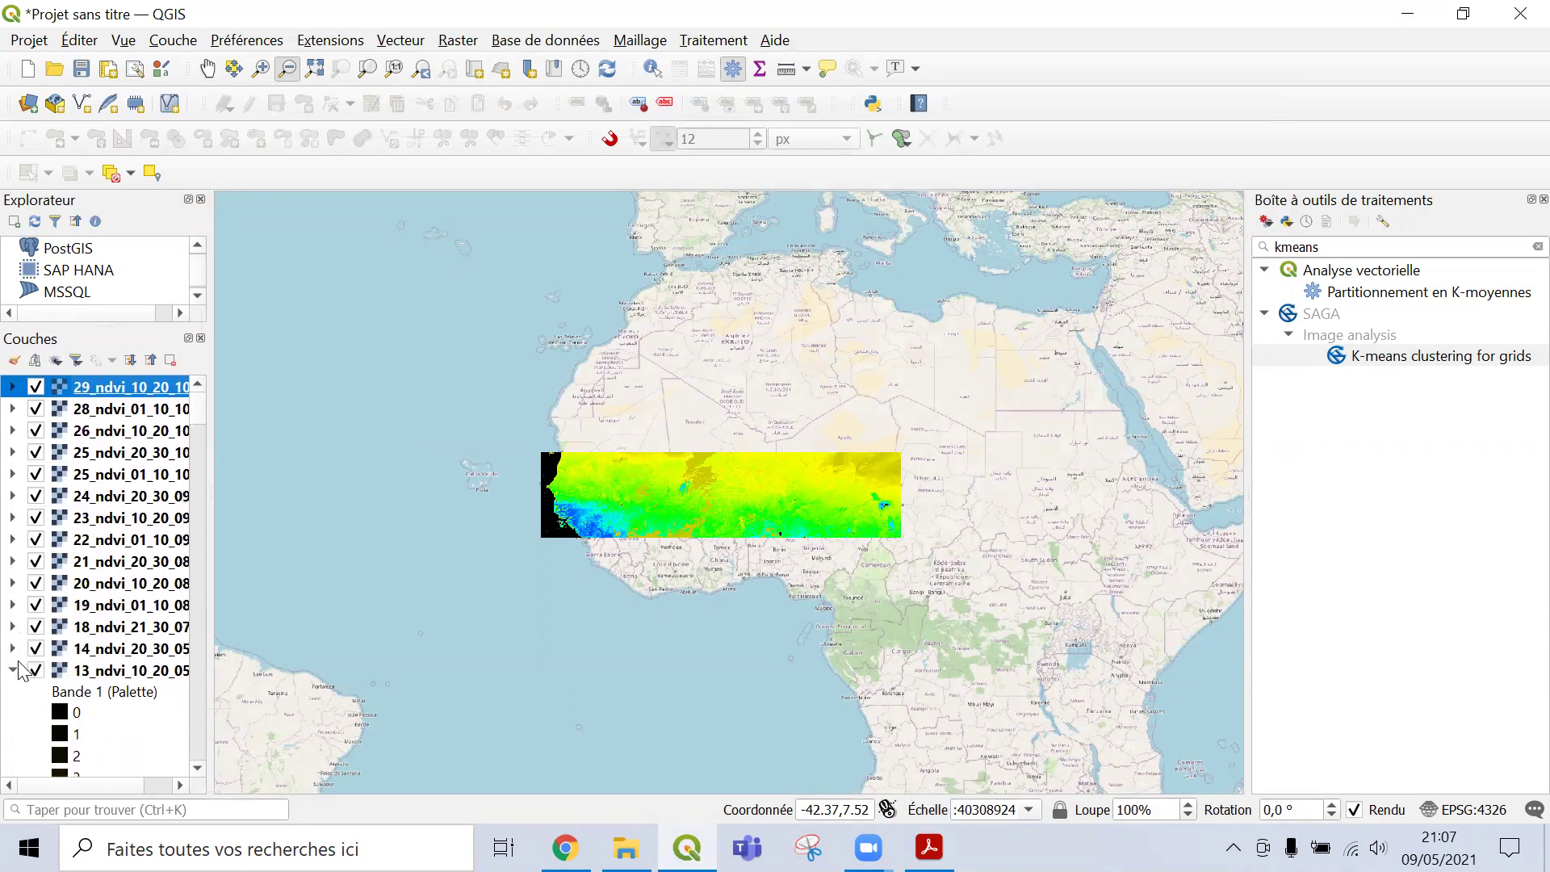
click(13, 670)
click(14, 714)
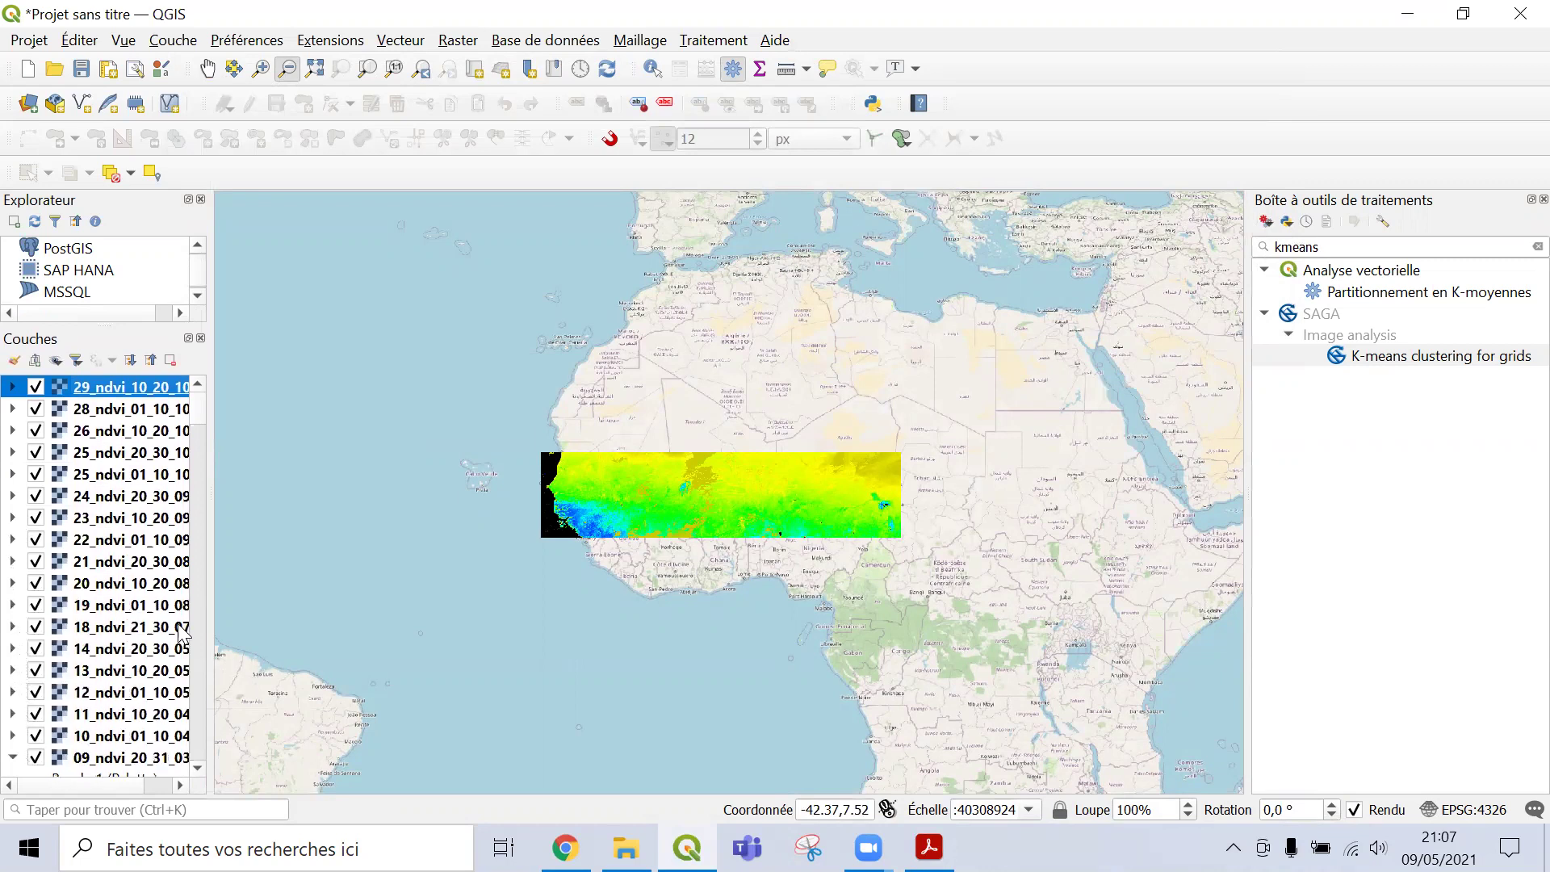
click(198, 768)
click(198, 769)
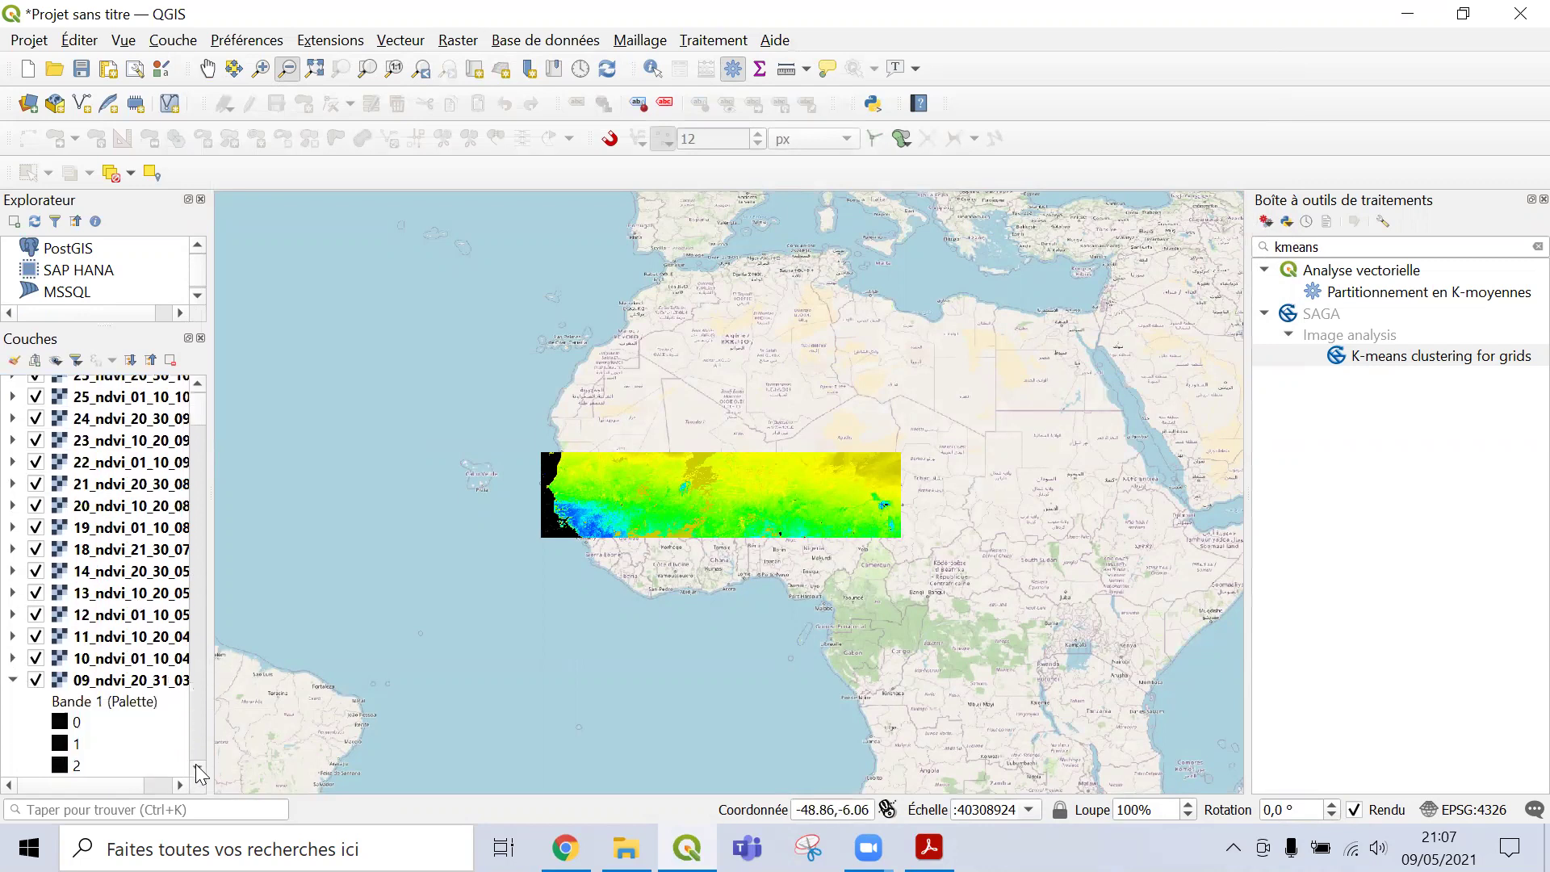
click(14, 681)
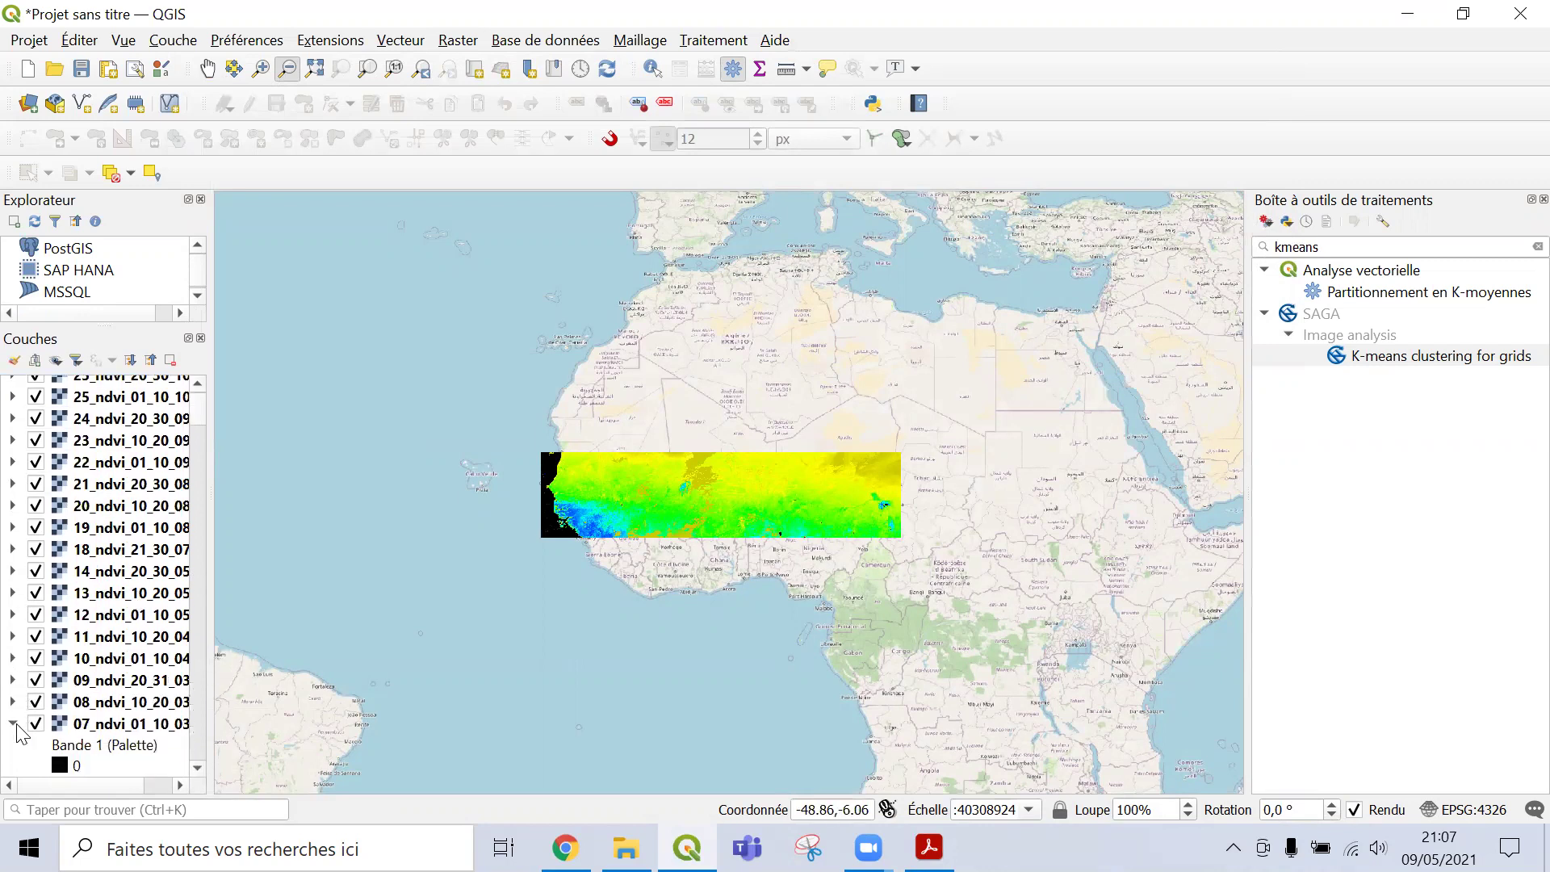
click(14, 724)
scroll(198, 769, down, 3)
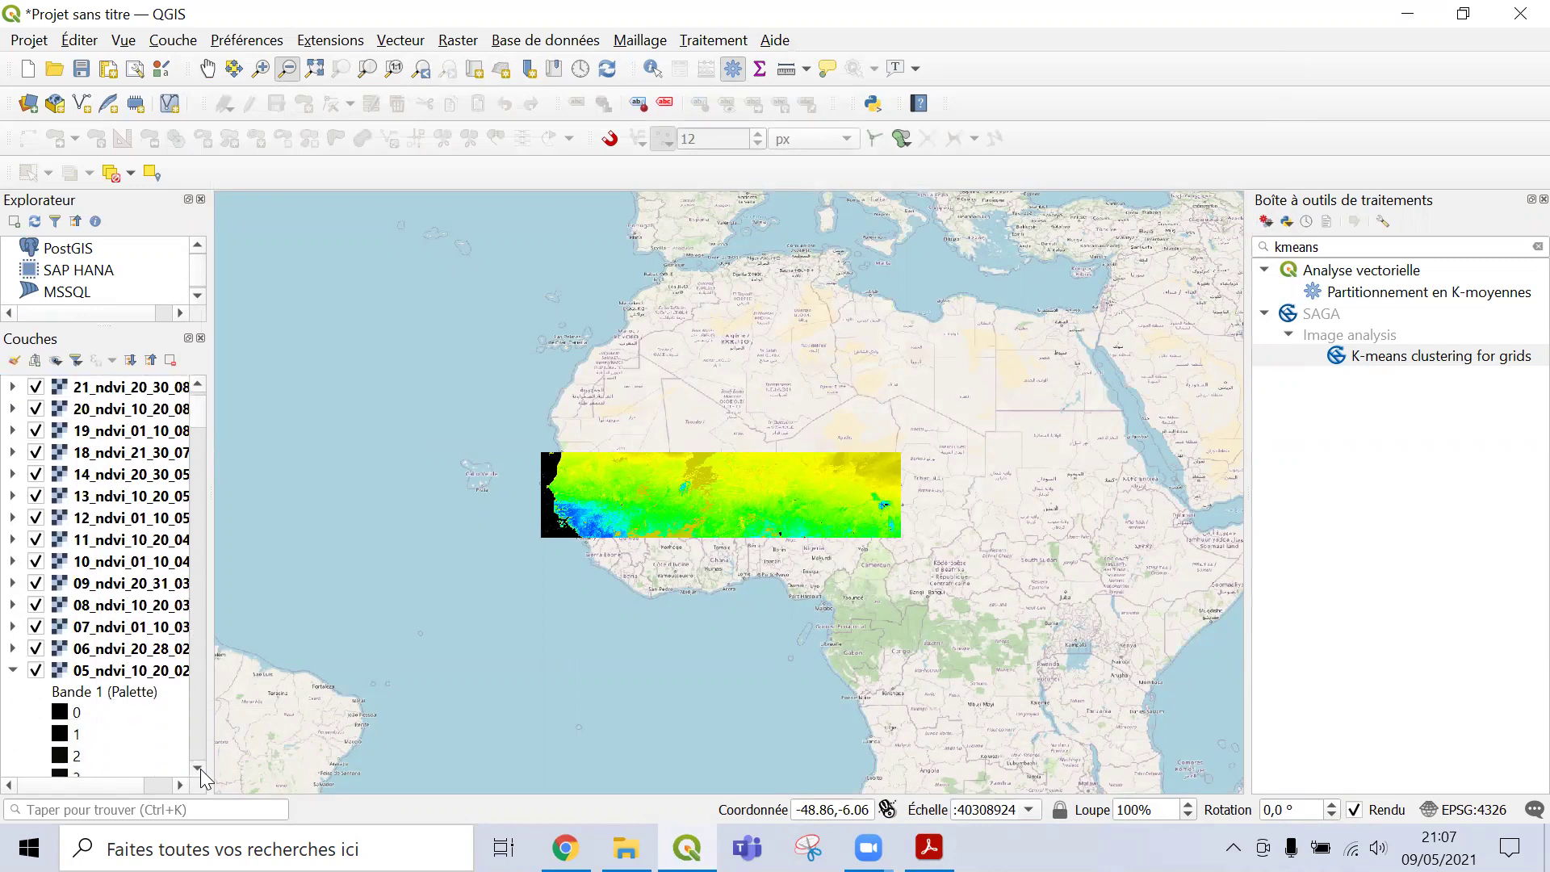
click(12, 554)
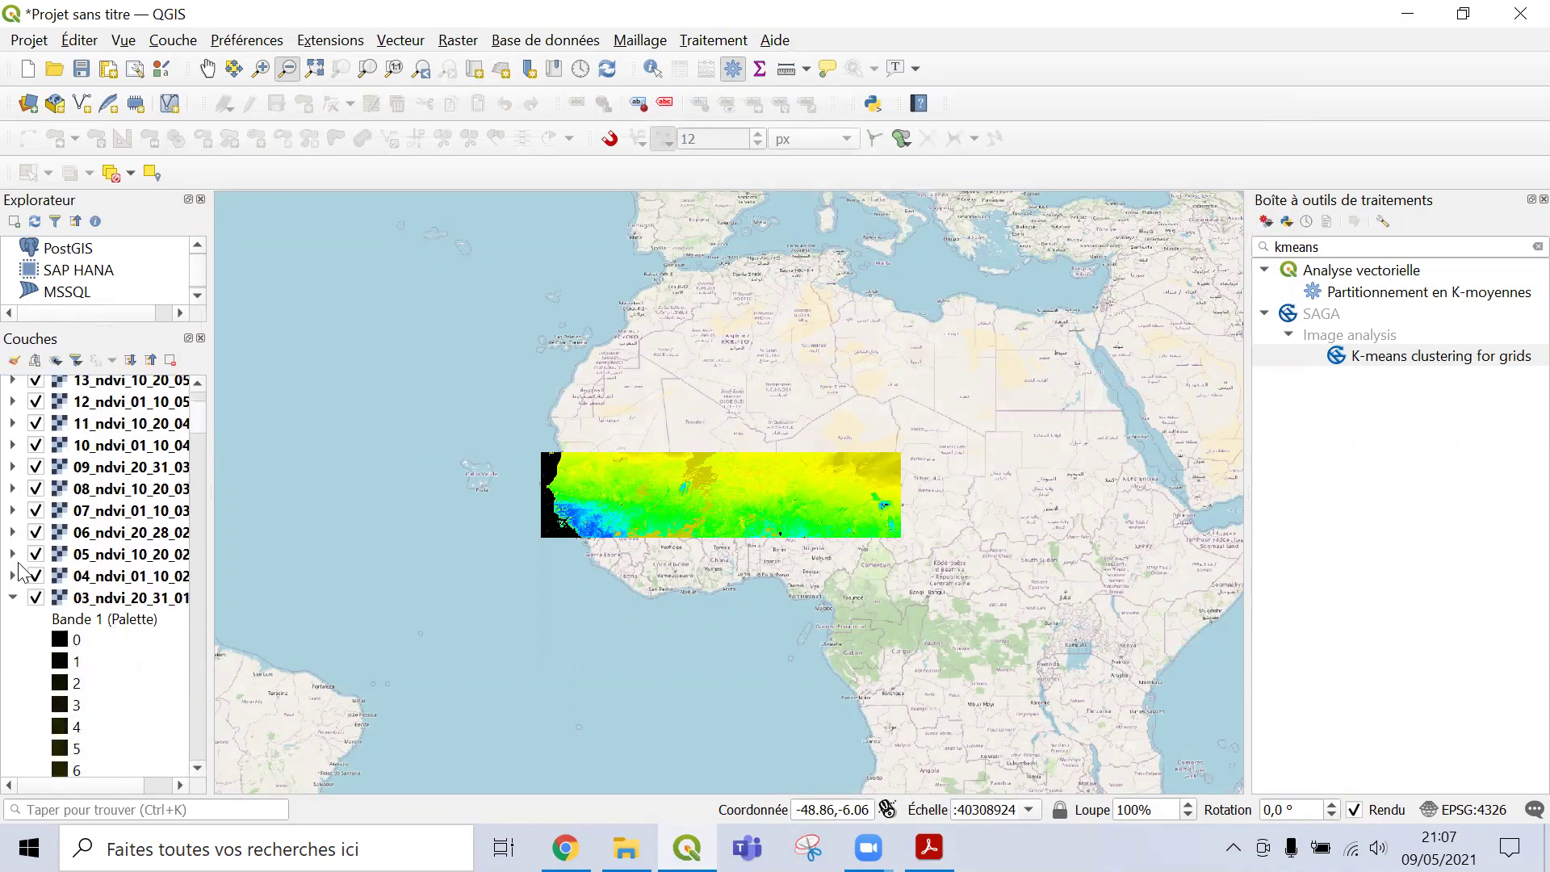
click(13, 598)
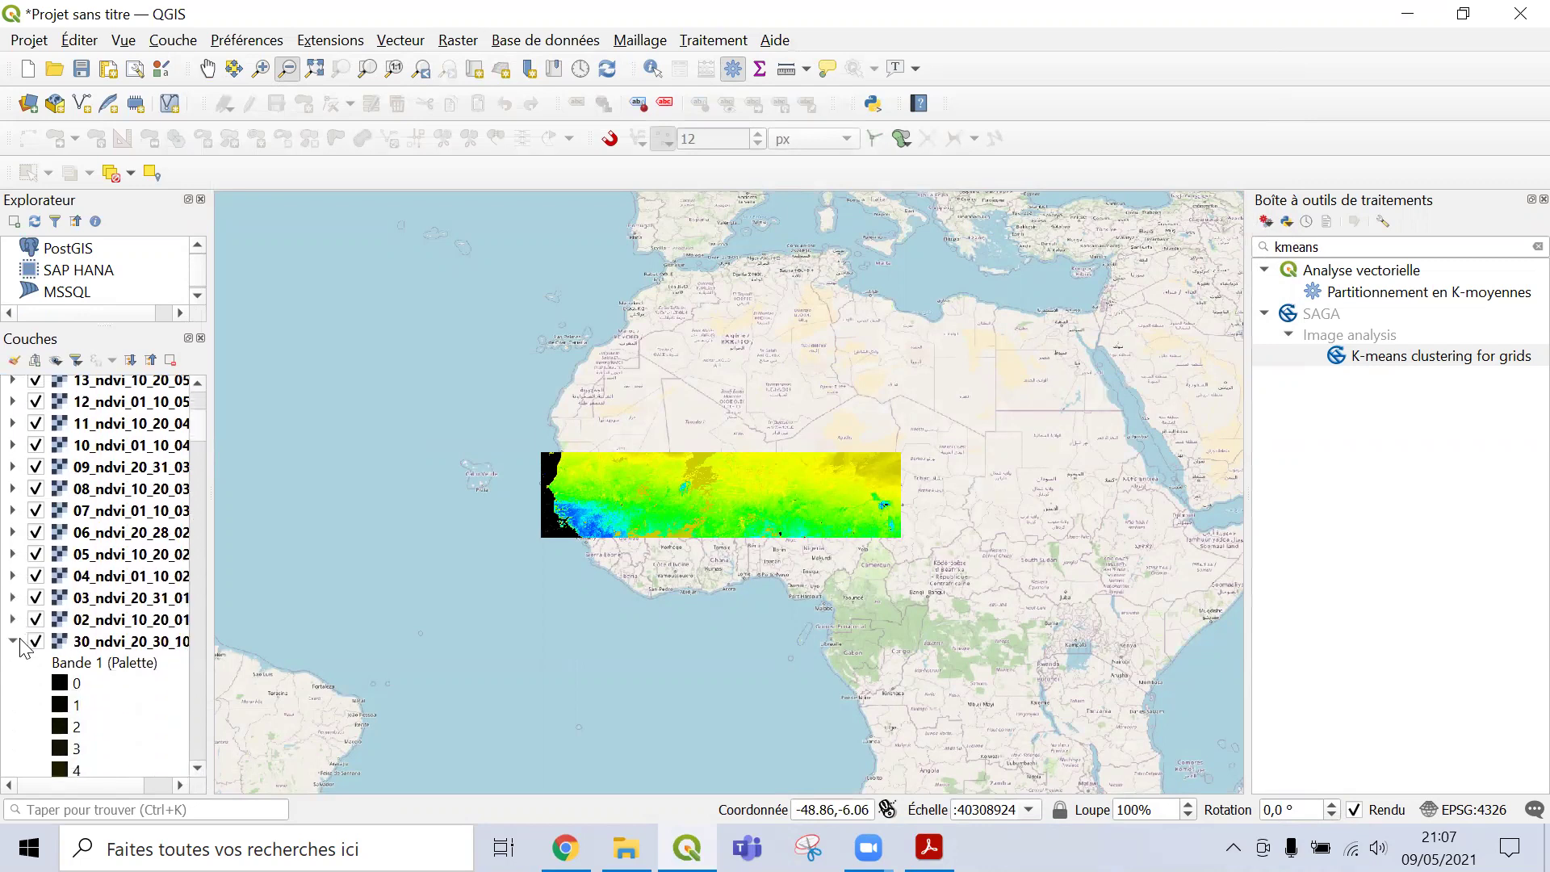
click(15, 641)
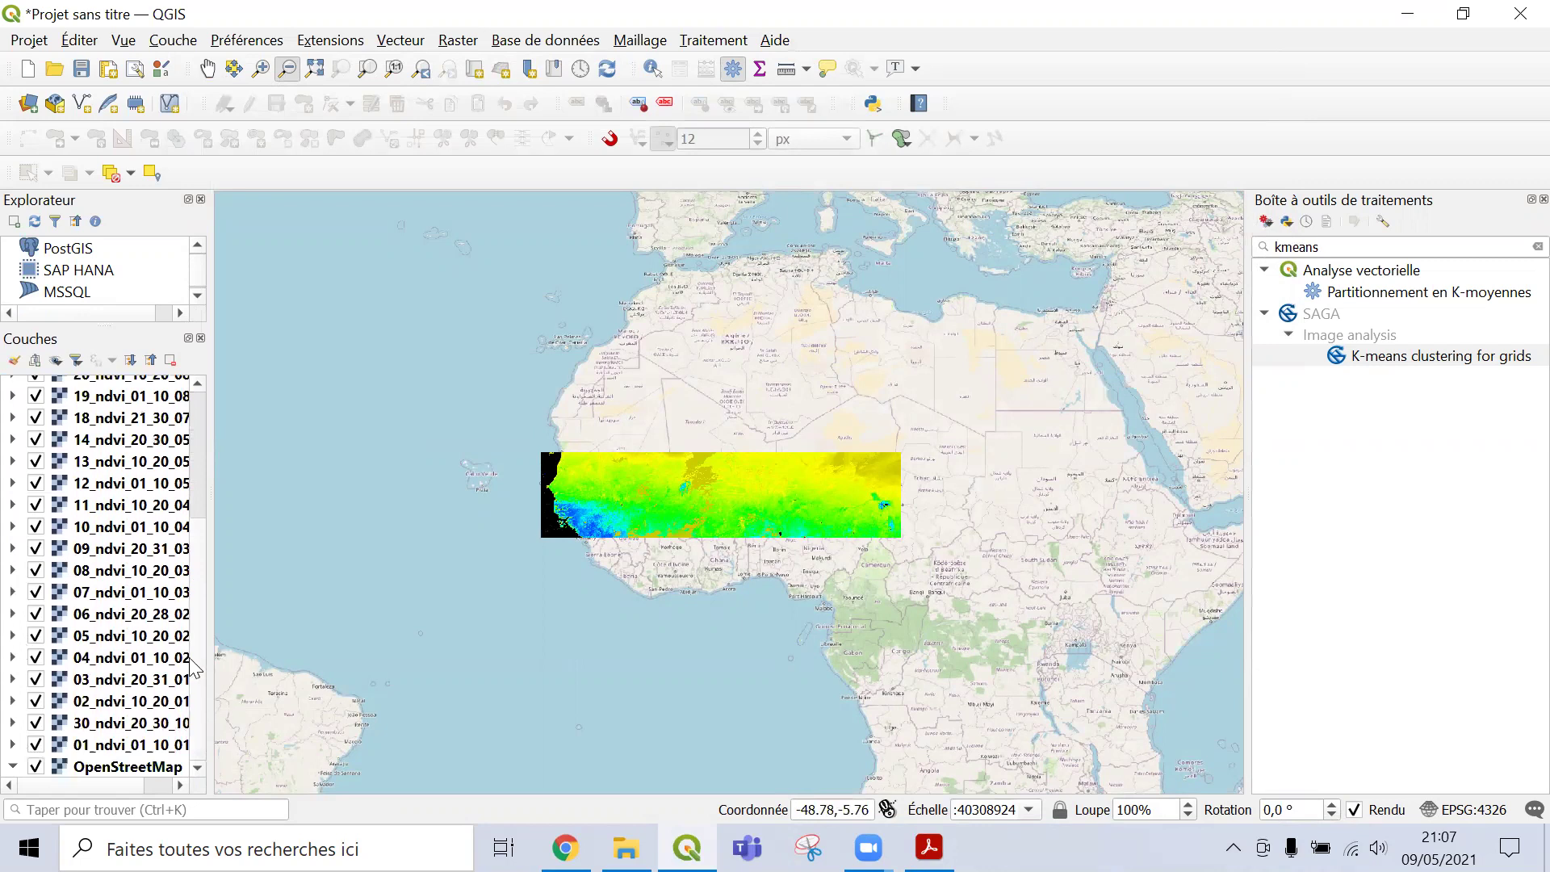
drag(198, 711, 215, 364)
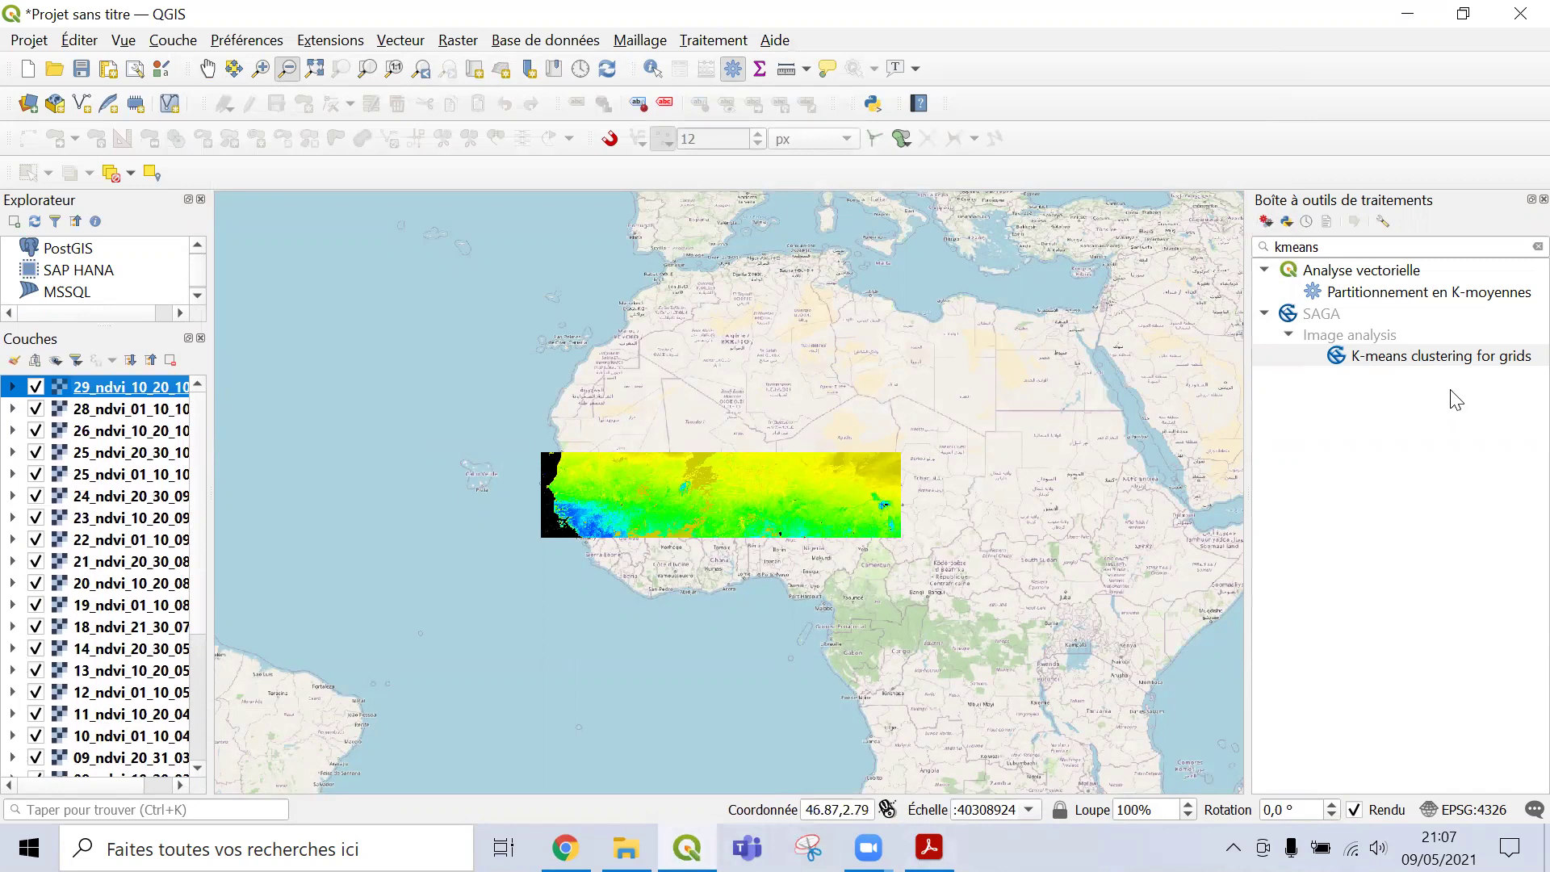
Open SAGA's K-means clustering for grids and choose all the NDVI rasters as input grids, excluding OpenStreetMap.
double_click(1437, 356)
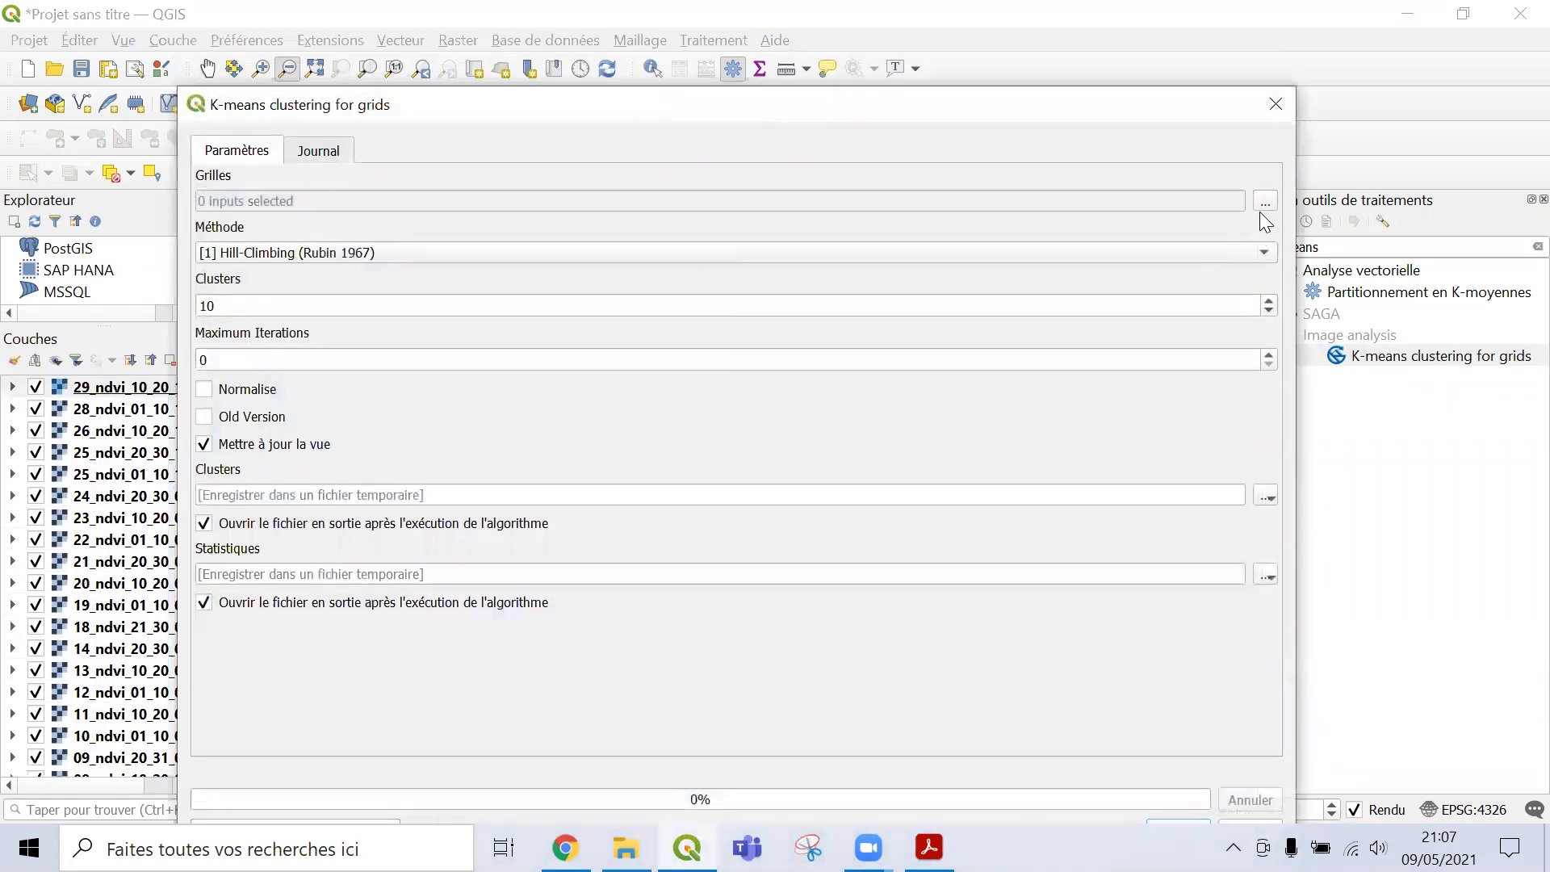
click(1266, 200)
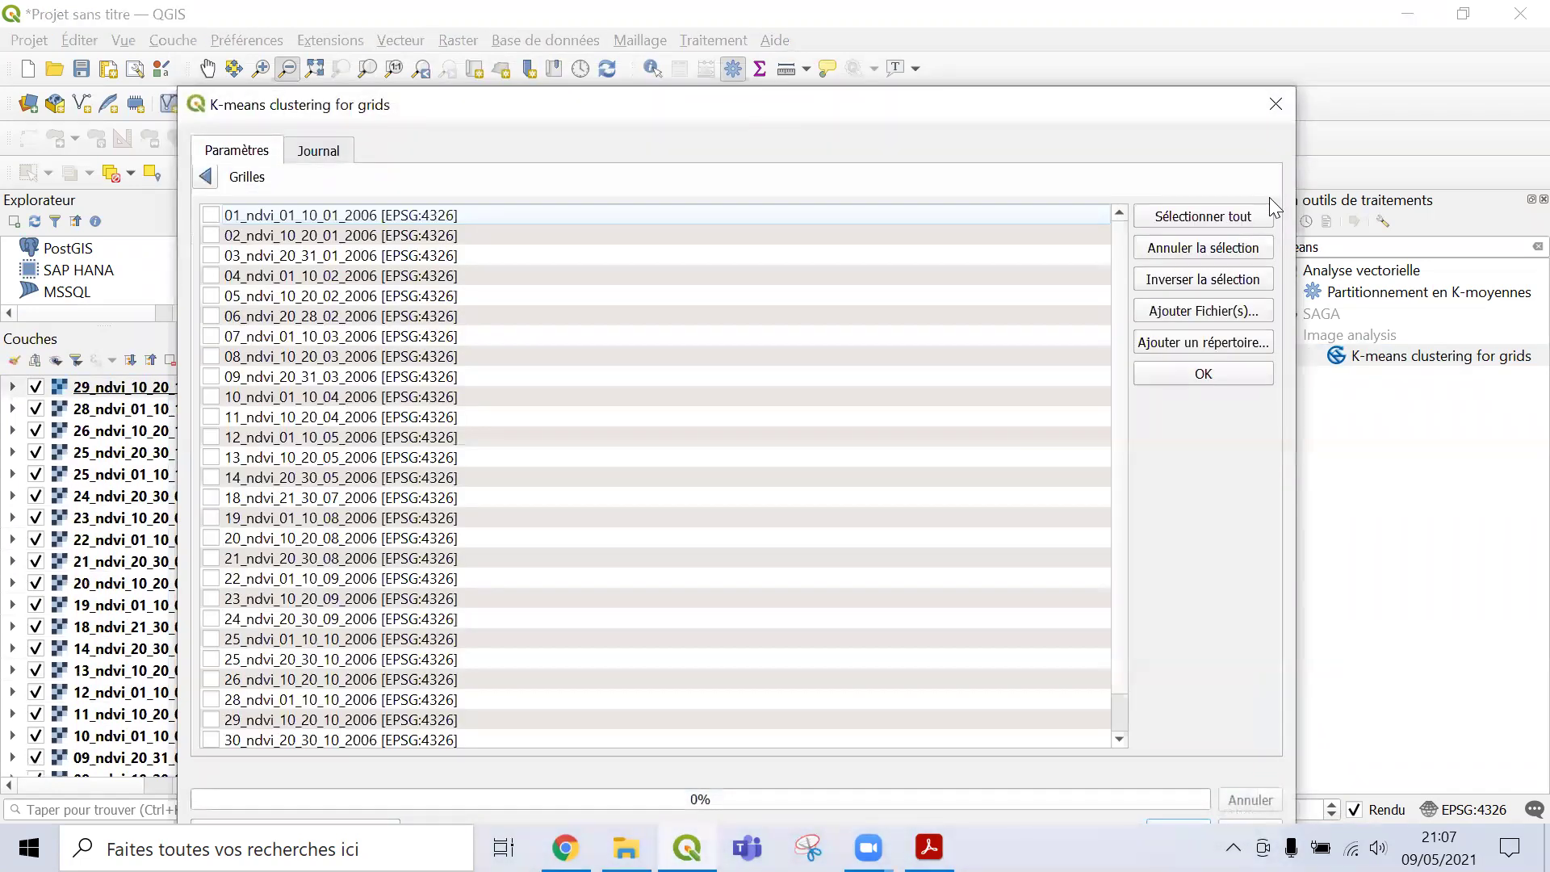
click(1219, 218)
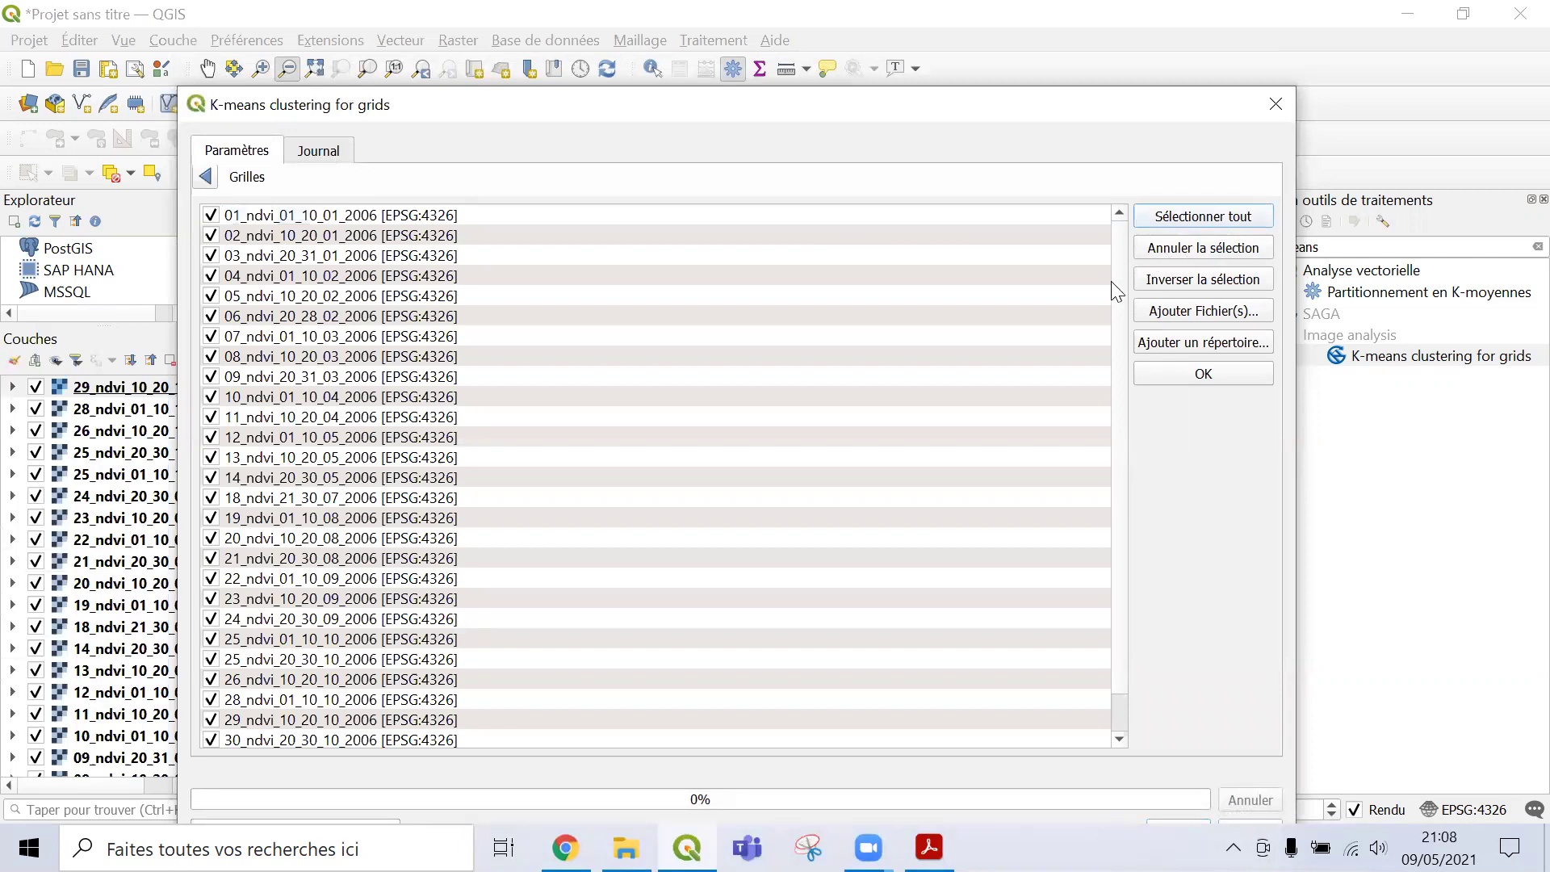
scroll(1111, 309, down, 1)
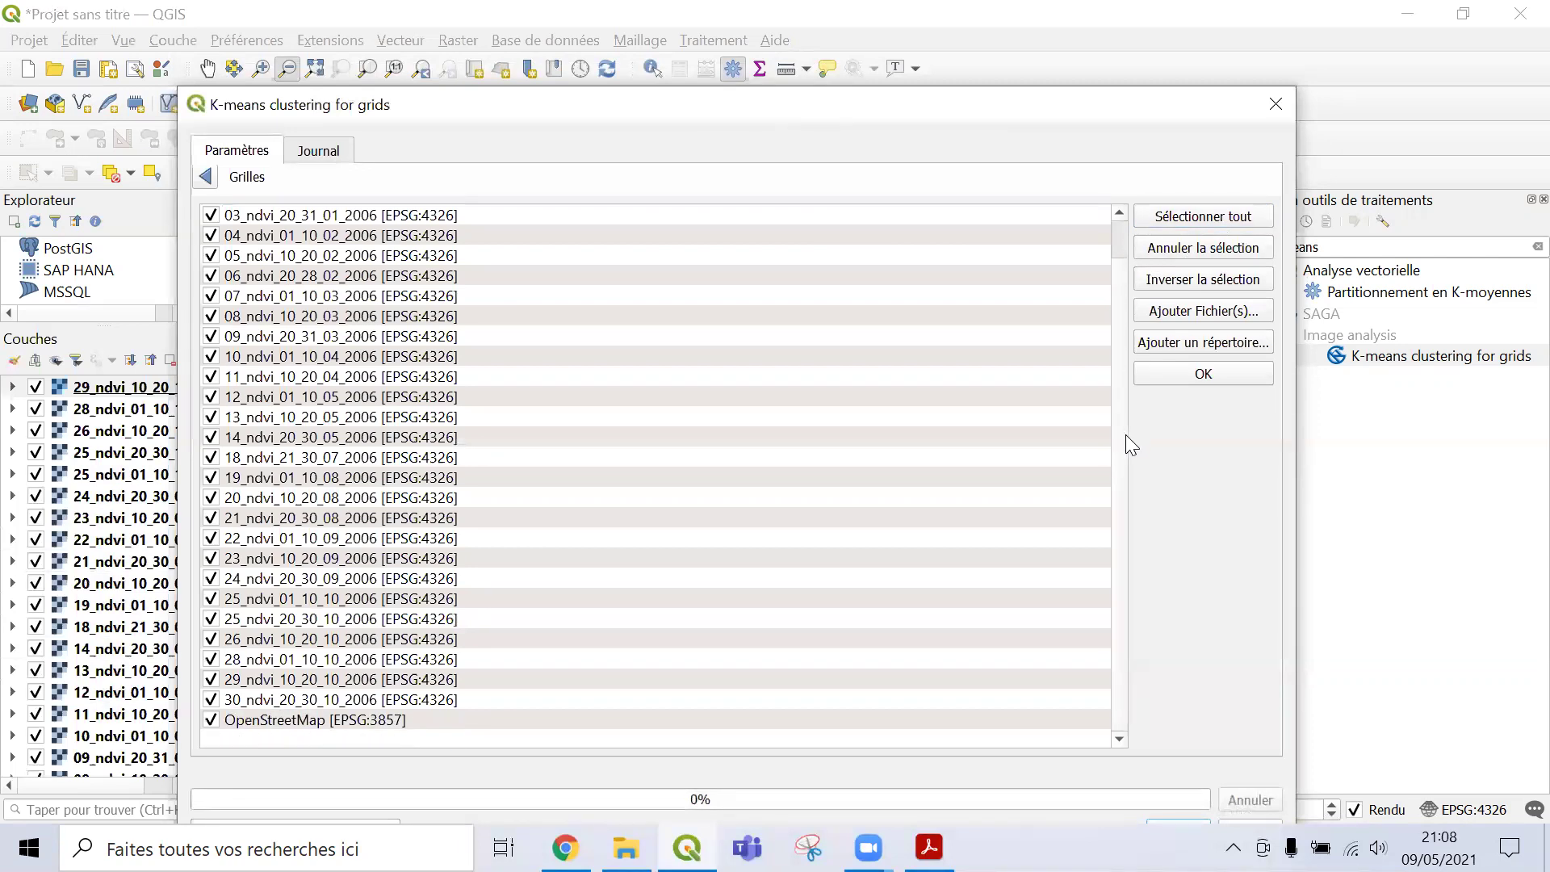
click(211, 720)
click(1202, 375)
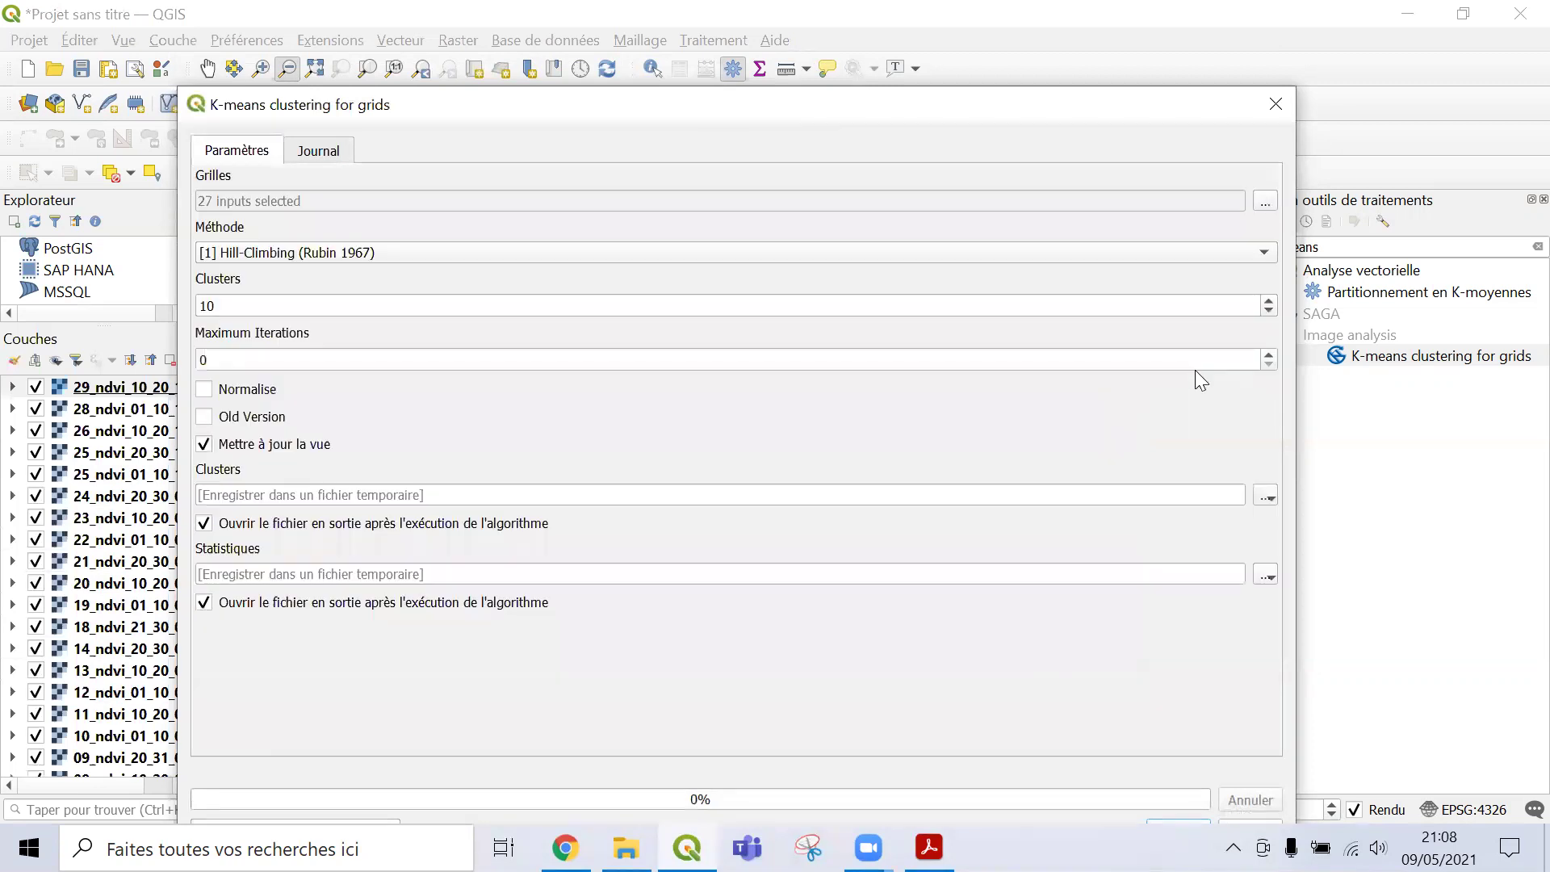
Keep Hill-Climbing (Rubin 1967) as the clustering method and set the number of clusters to 6.
click(441, 250)
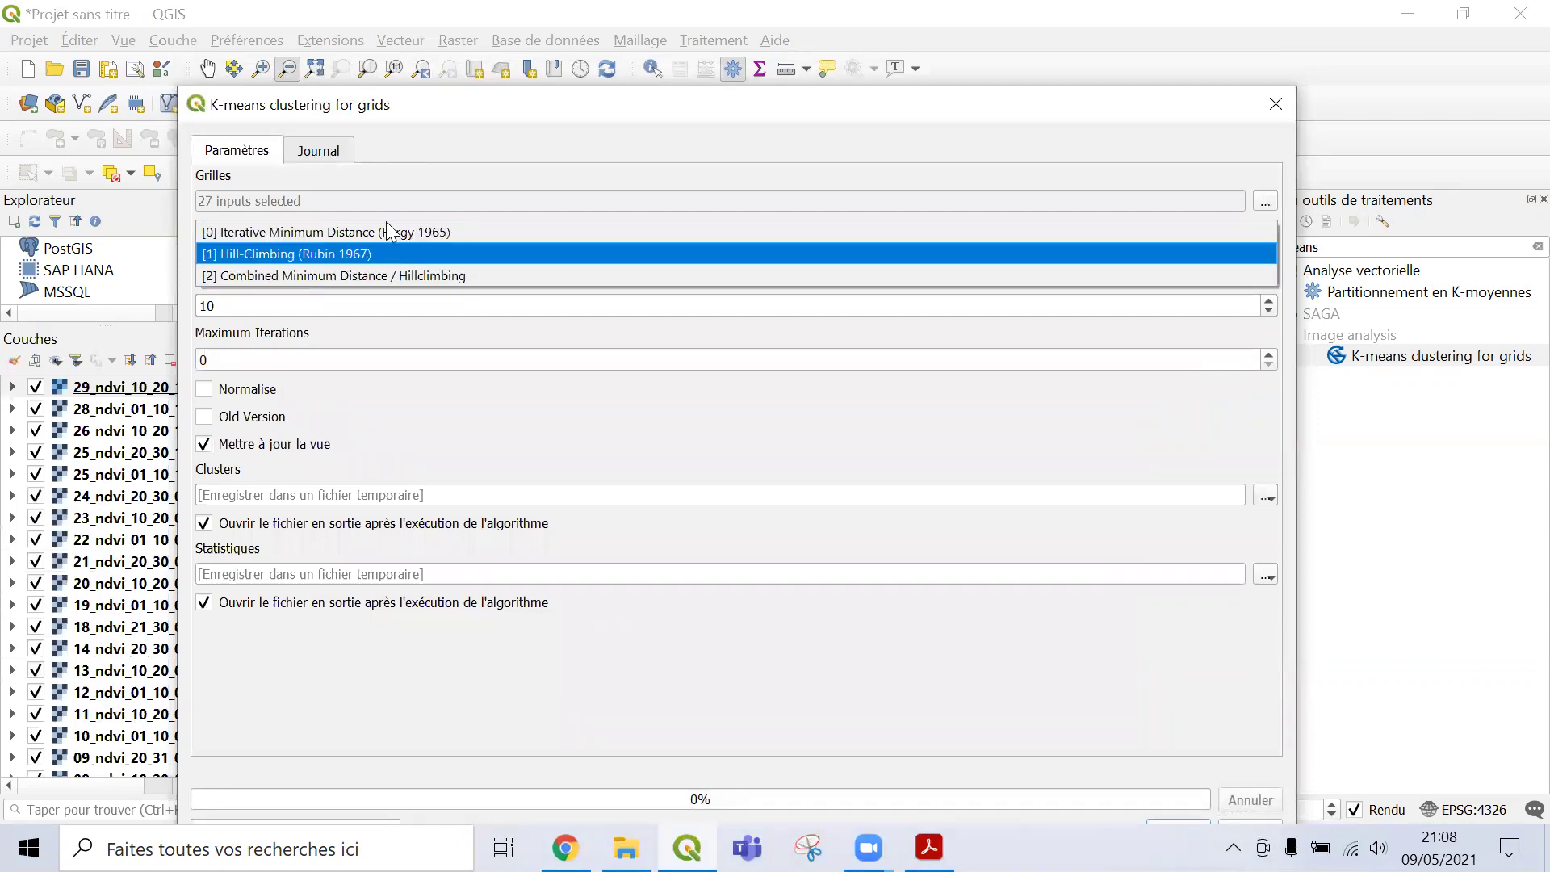
click(372, 305)
drag(372, 305, 199, 294)
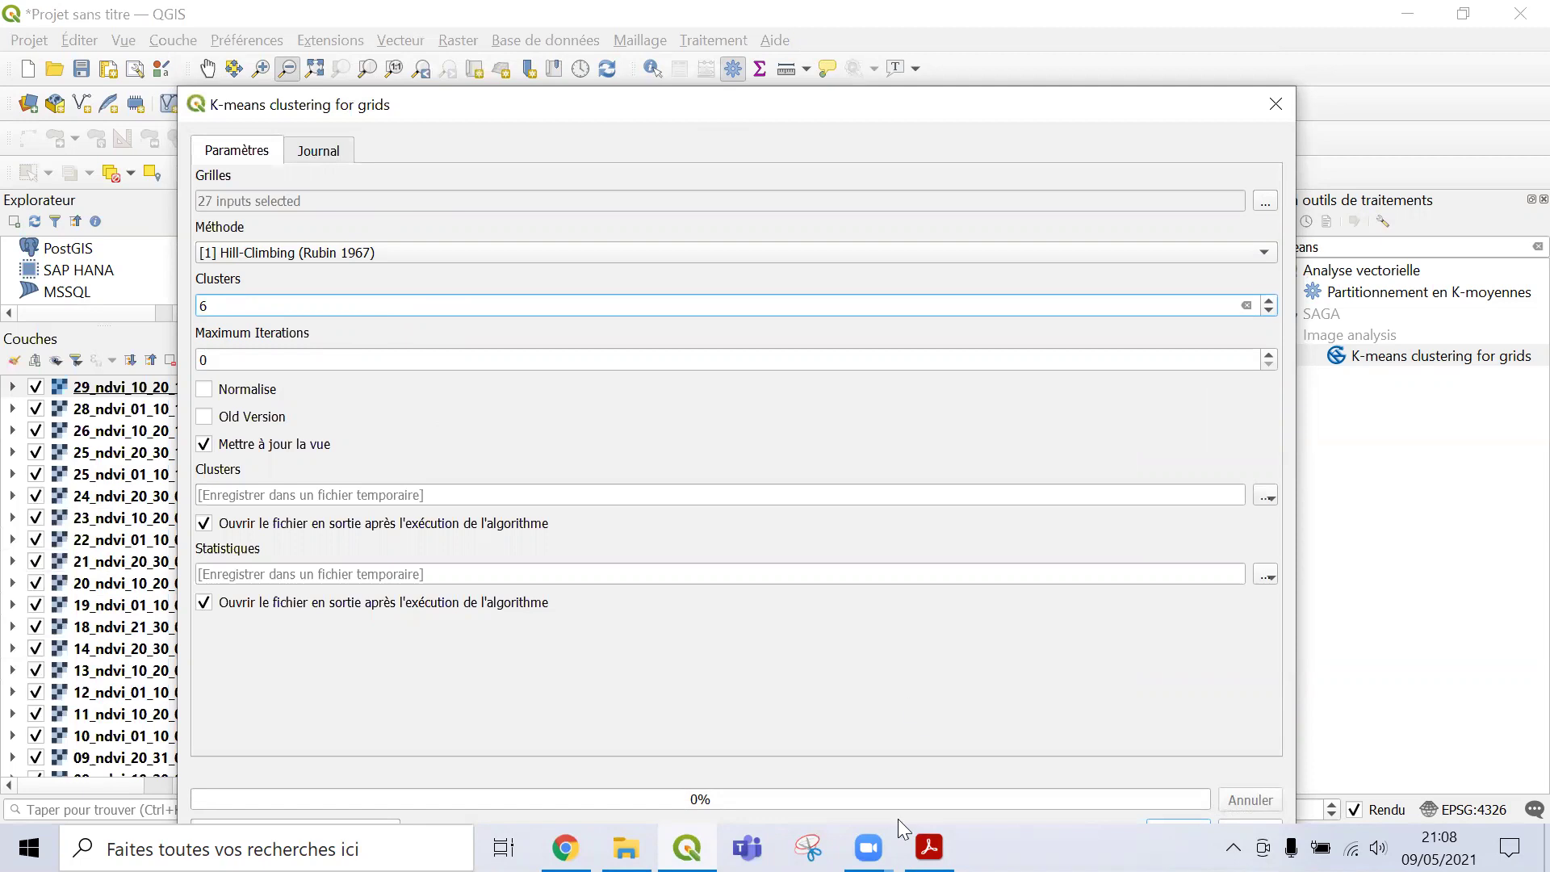
Check the study area map in TD_MSG.pdf, run the K-means clustering of the NDVI grids with 6 clusters, and close the tool.
text(6)
click(929, 848)
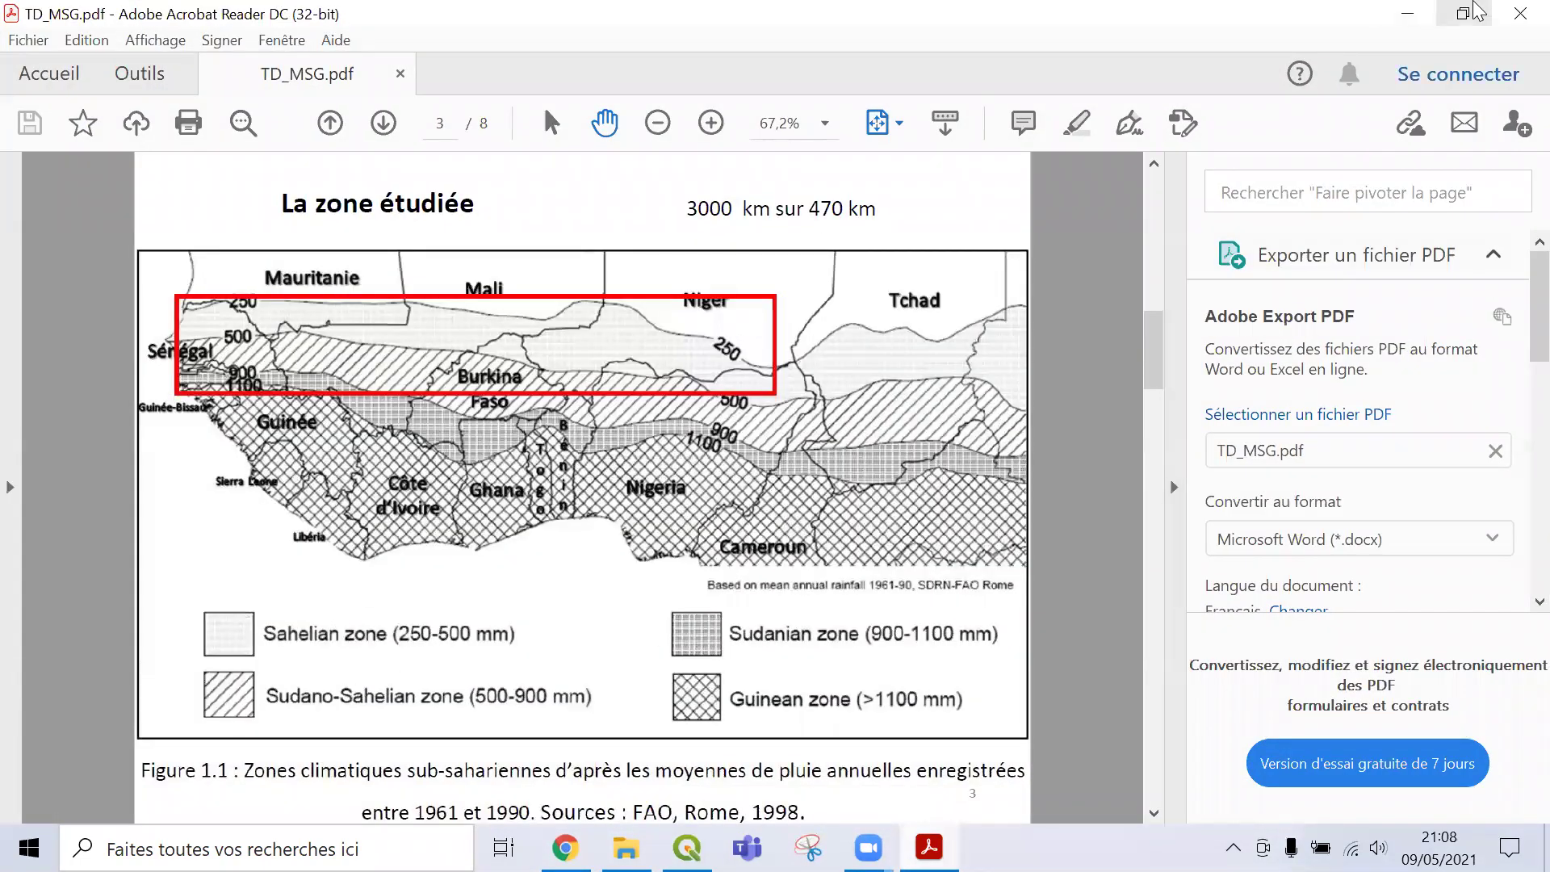
click(1405, 18)
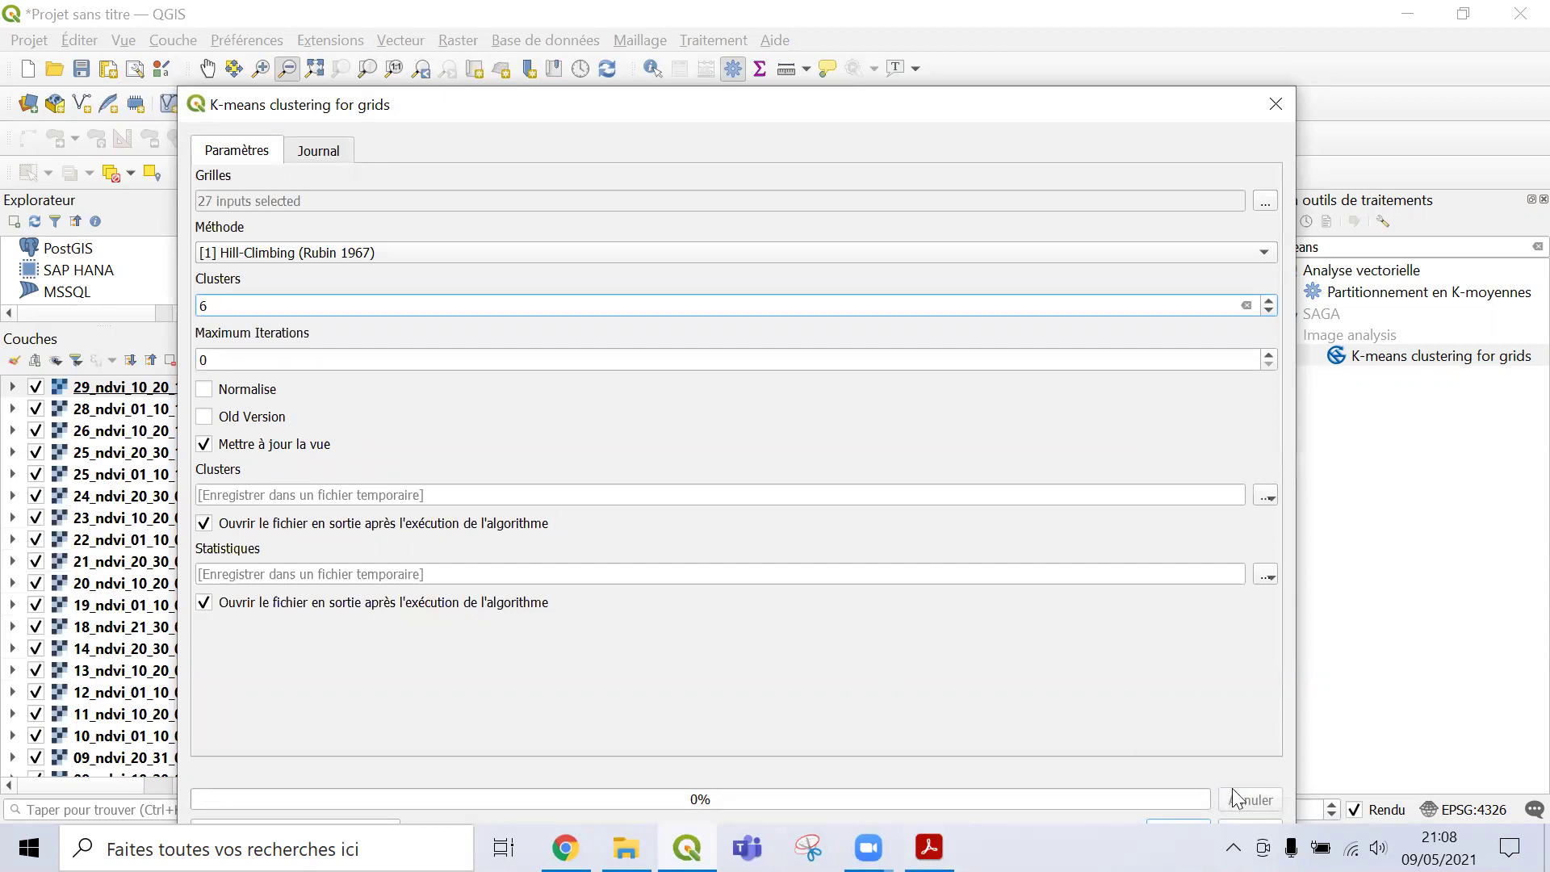
drag(937, 91, 934, 19)
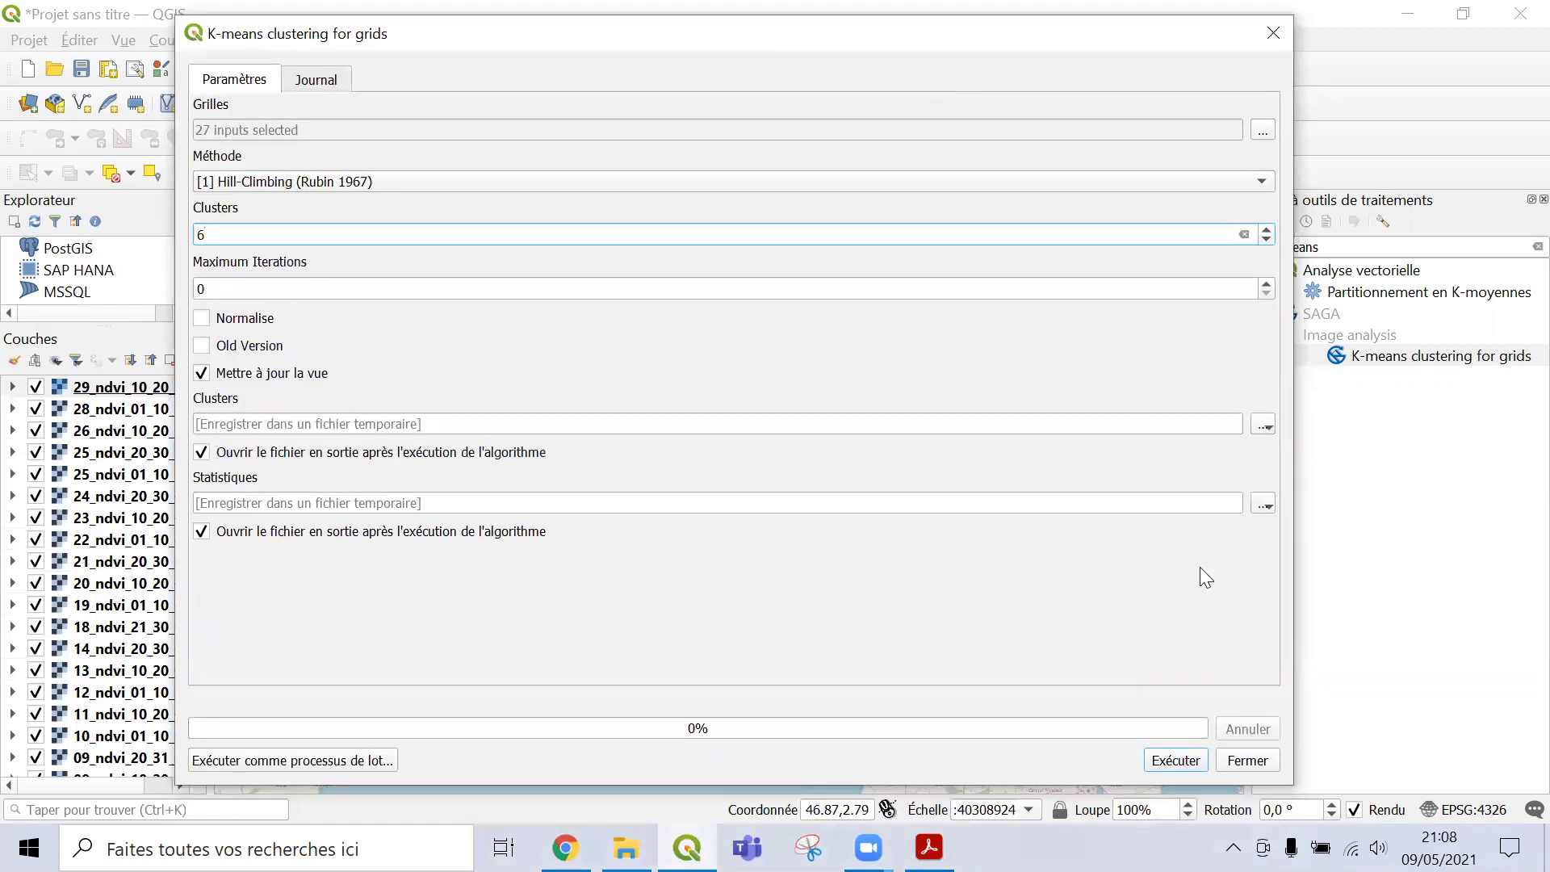
click(1179, 759)
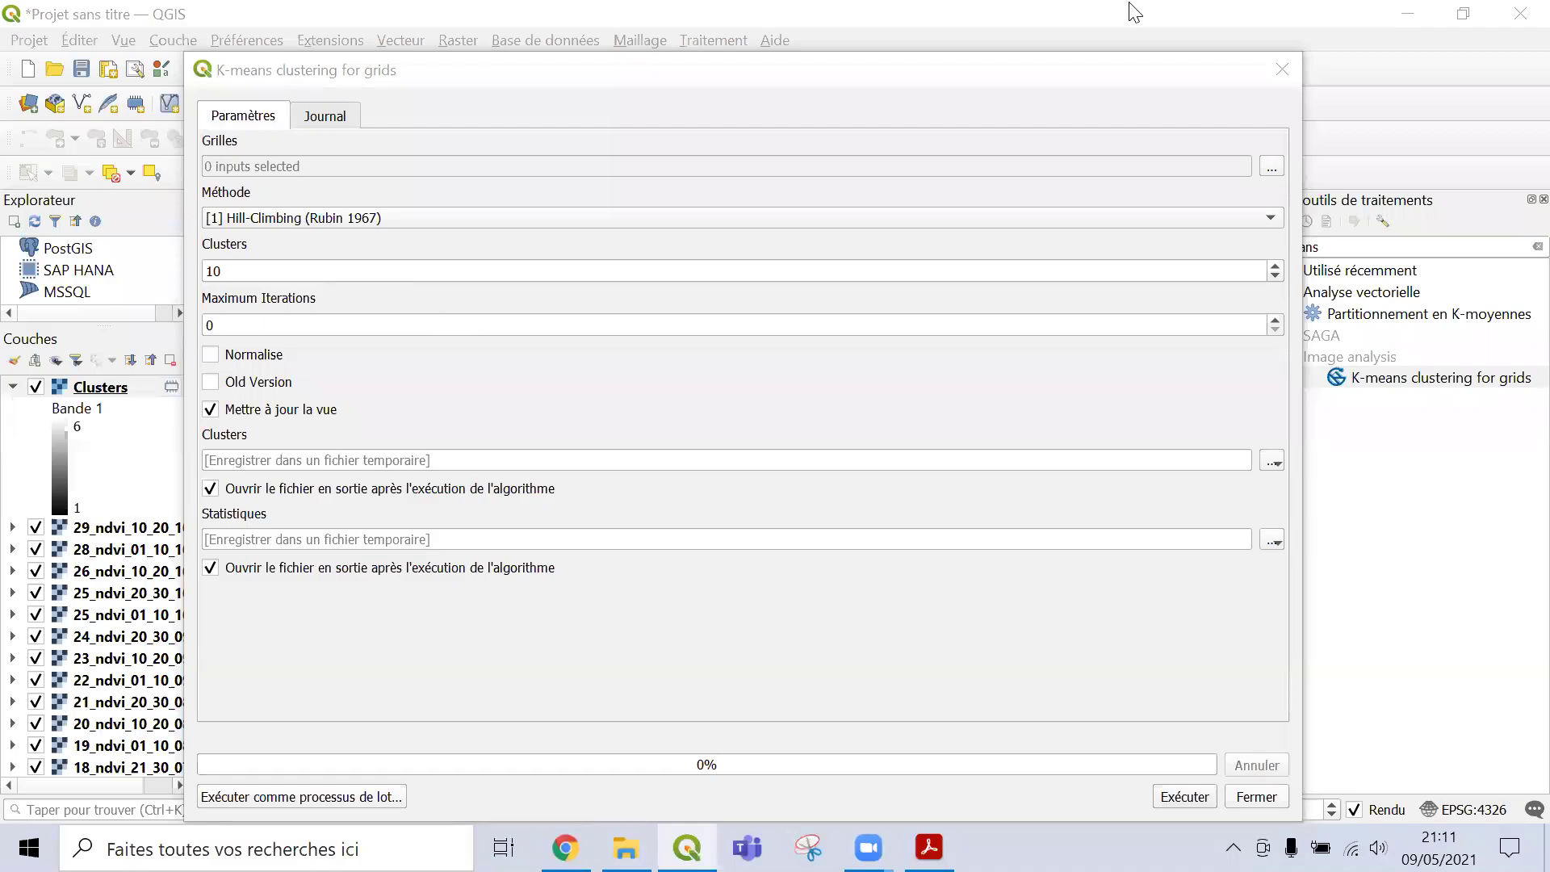
click(1282, 69)
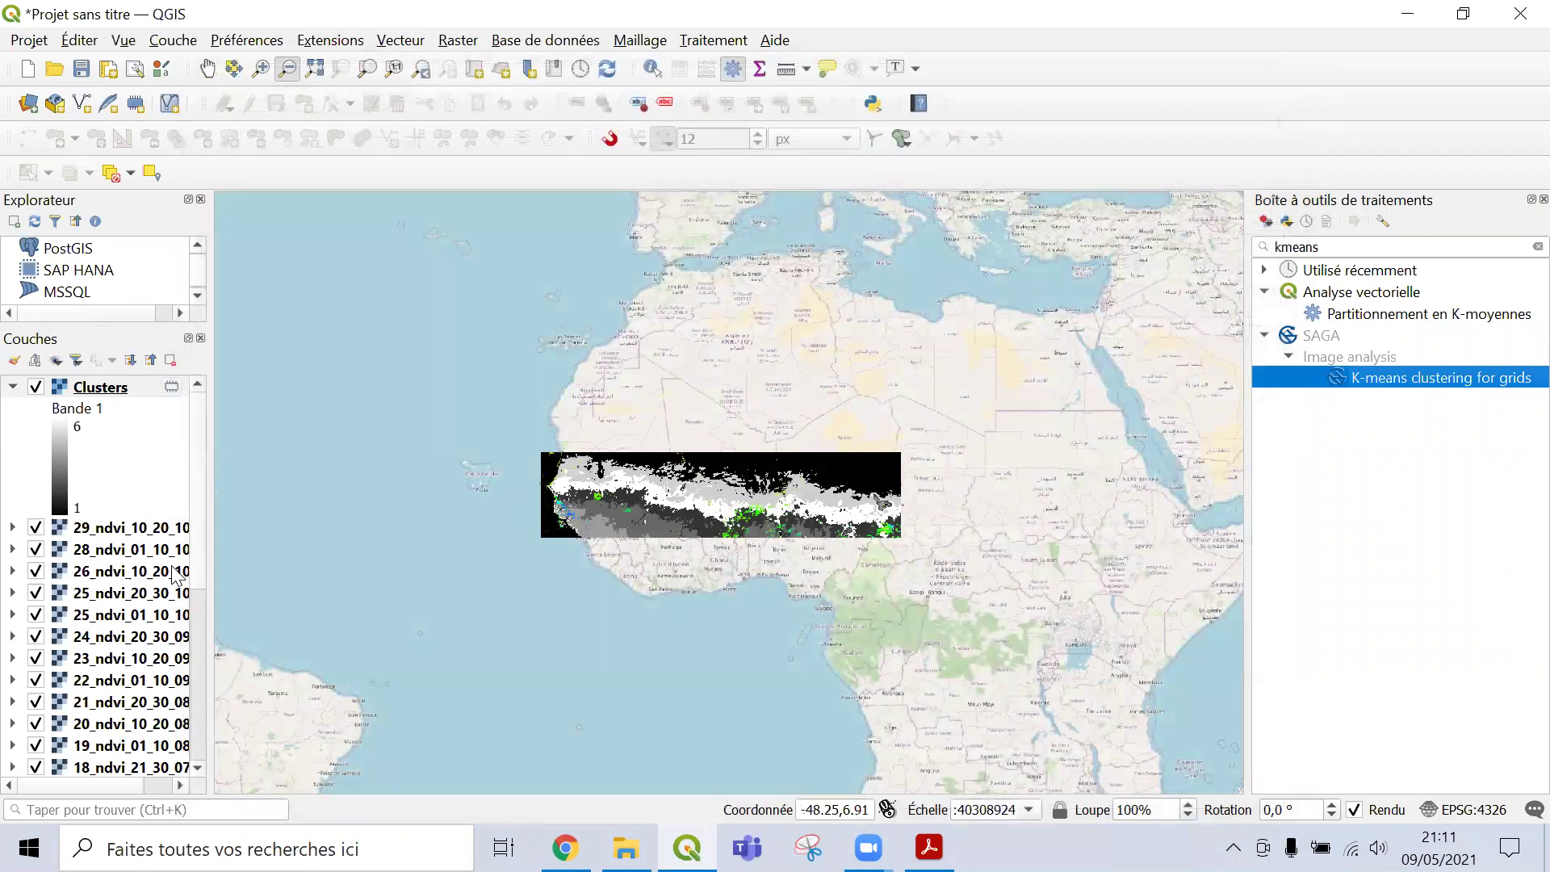
Open the Clusters layer's symbology properties and set the render type to single-band pseudocolor (Pseudo-couleur à bande unique).
click(103, 395)
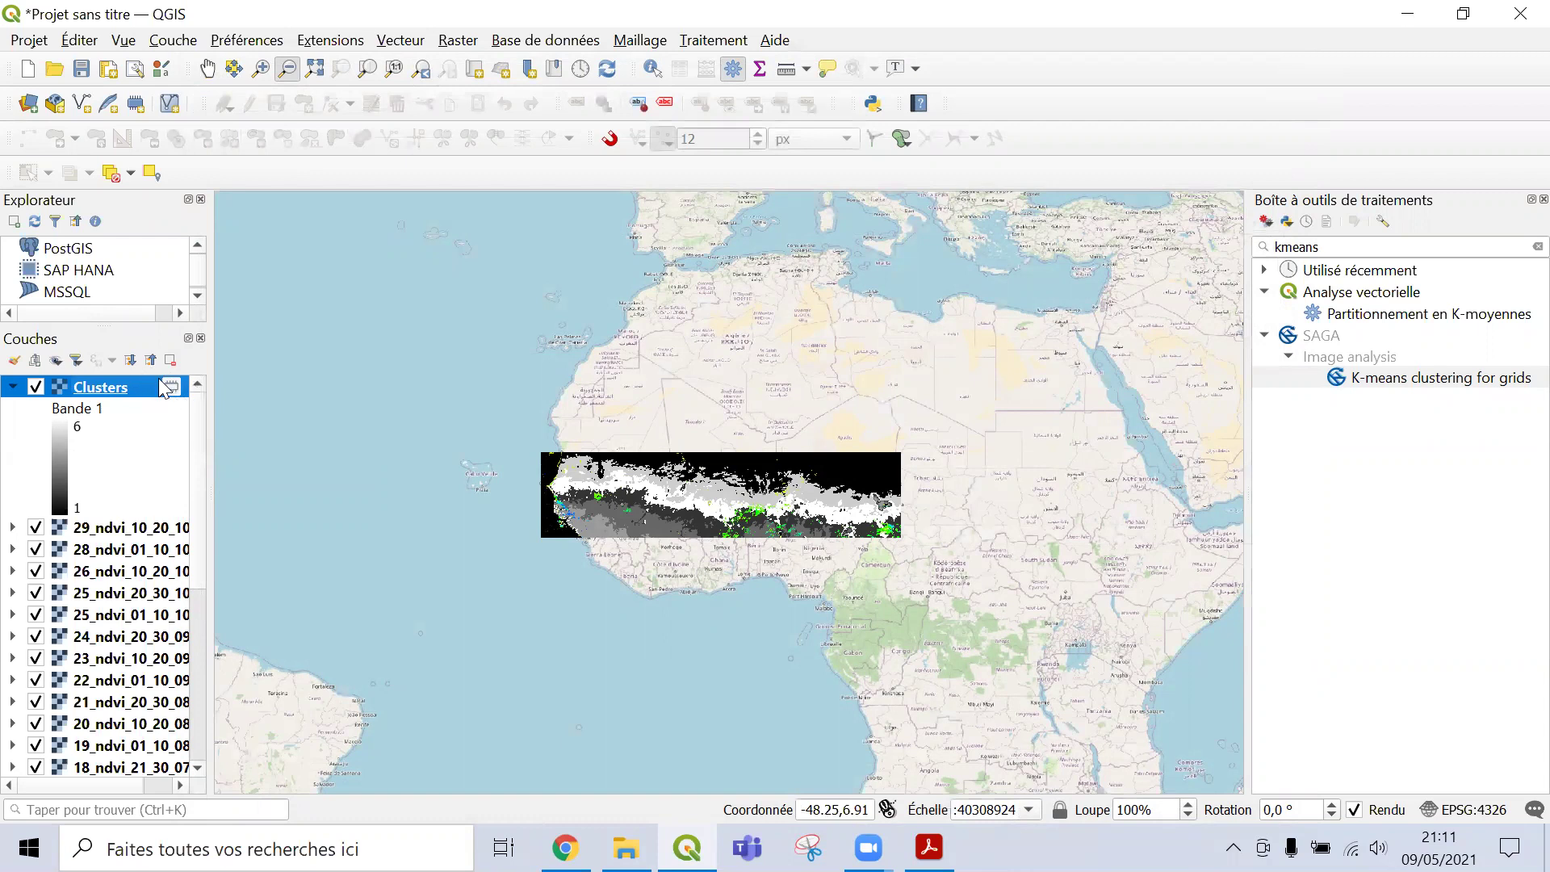
right_click(110, 393)
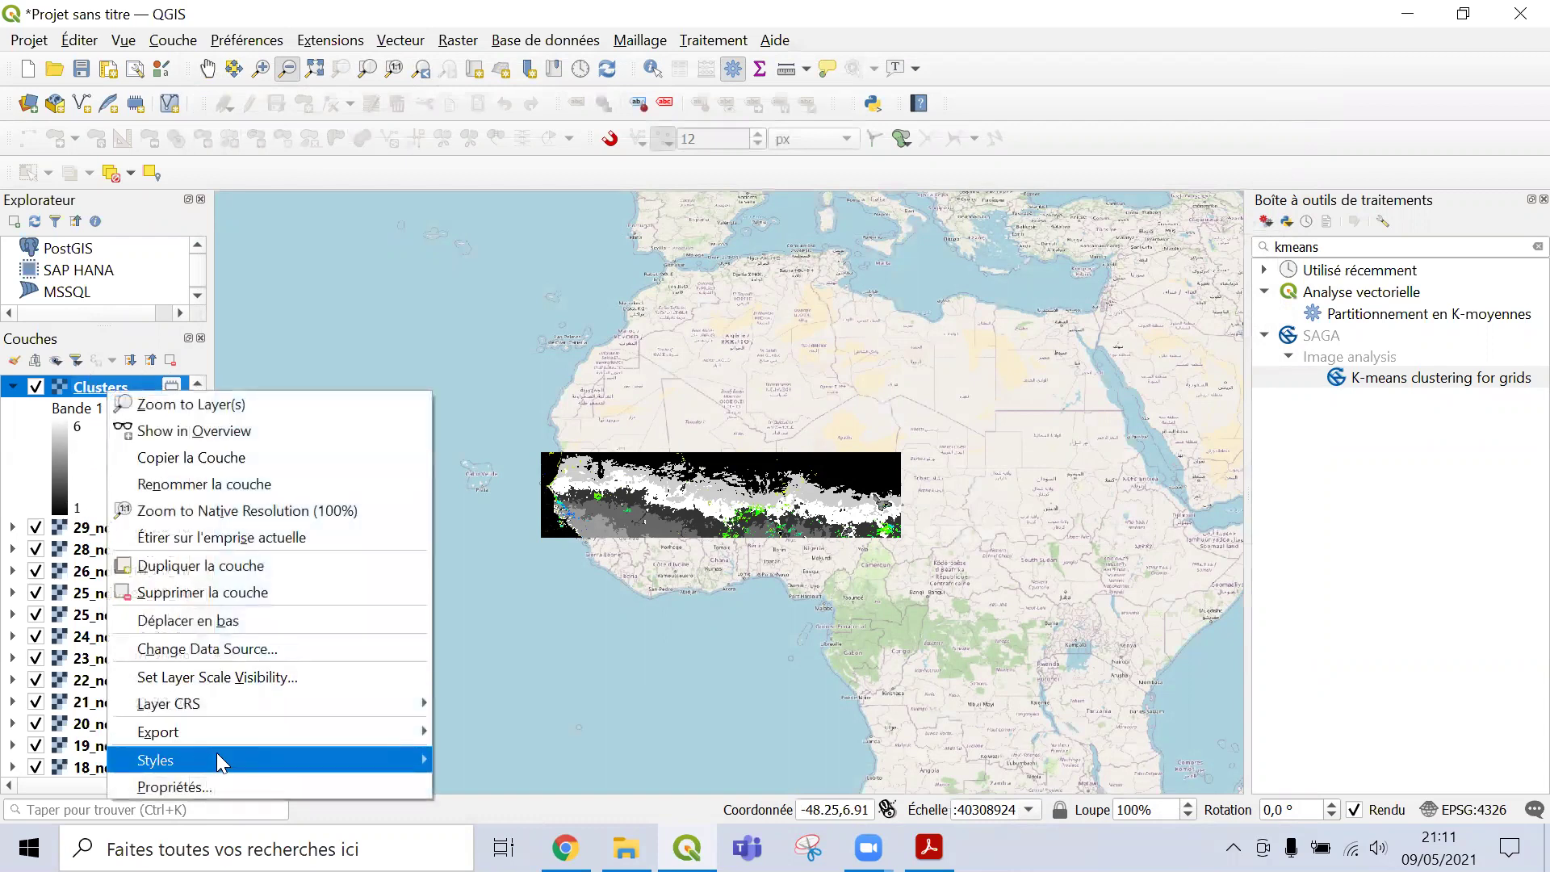
click(211, 787)
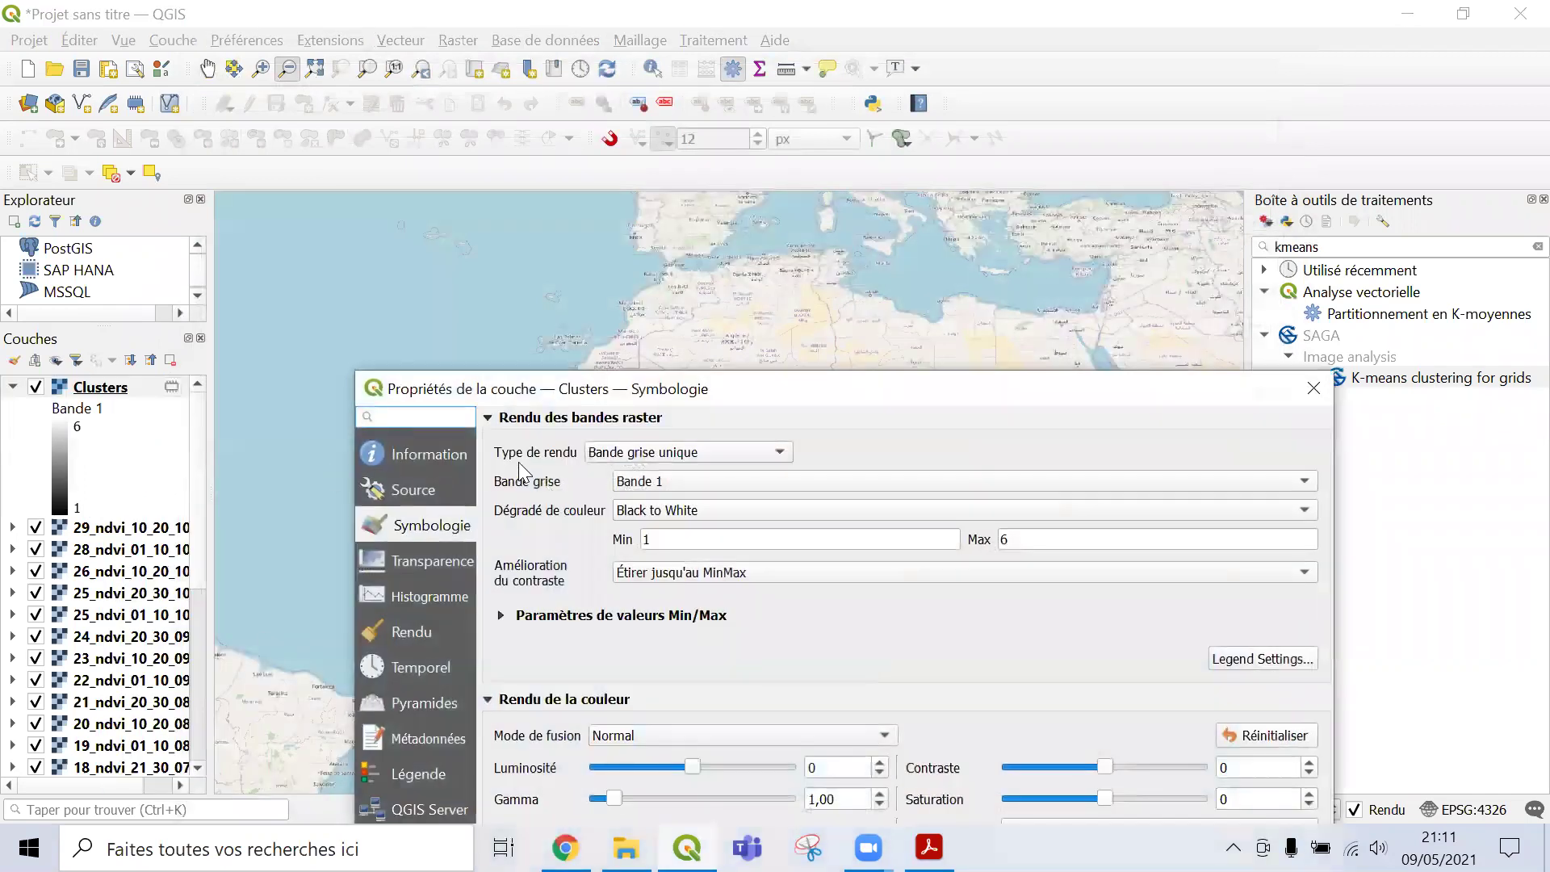
click(618, 455)
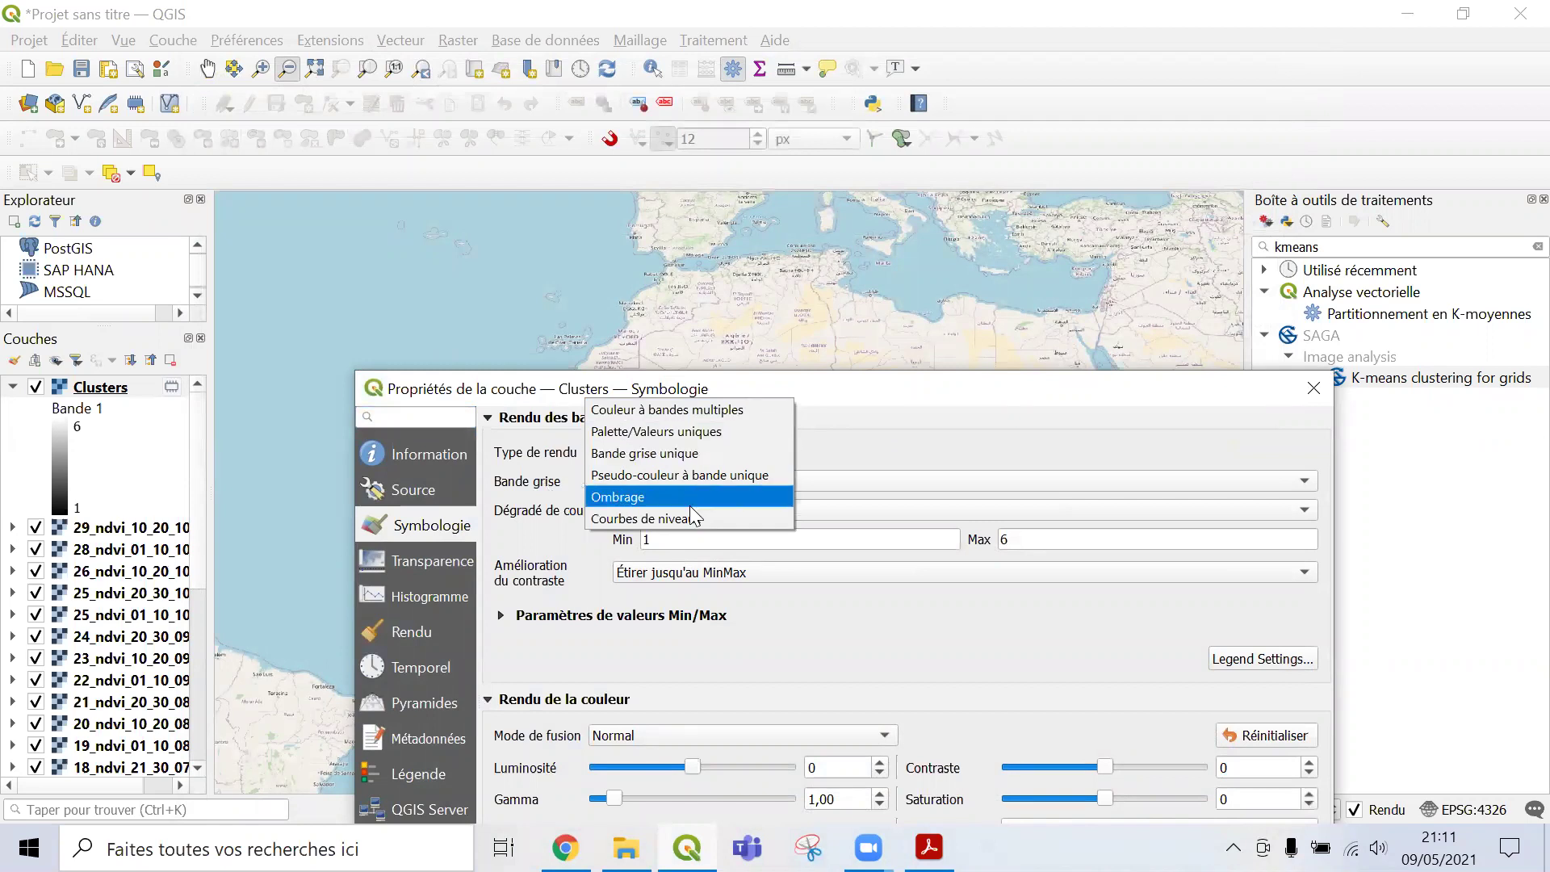
click(738, 475)
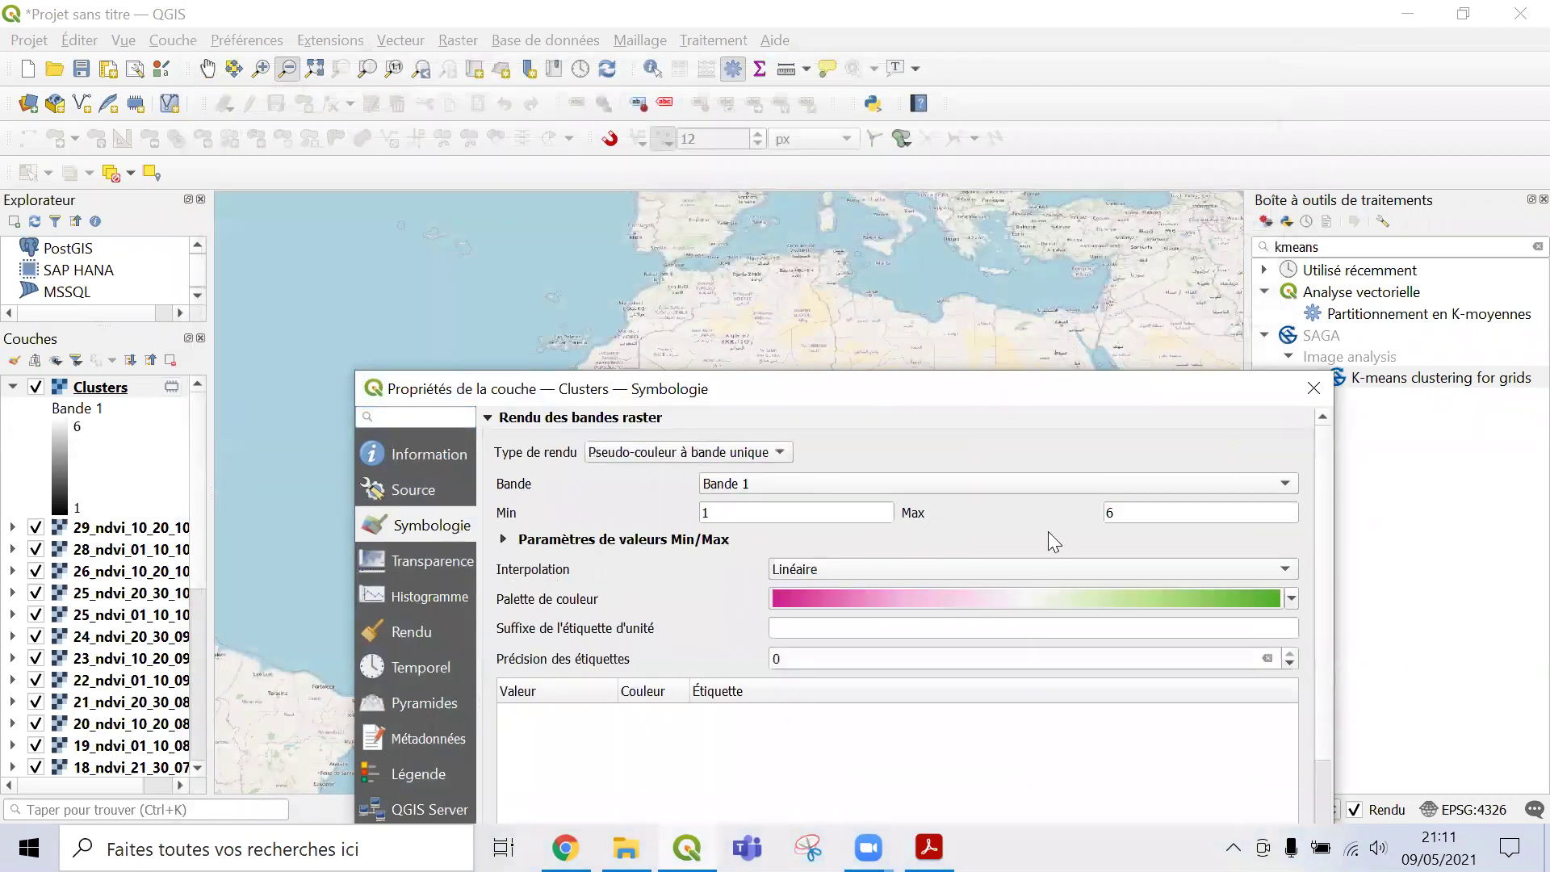
drag(973, 397, 907, 113)
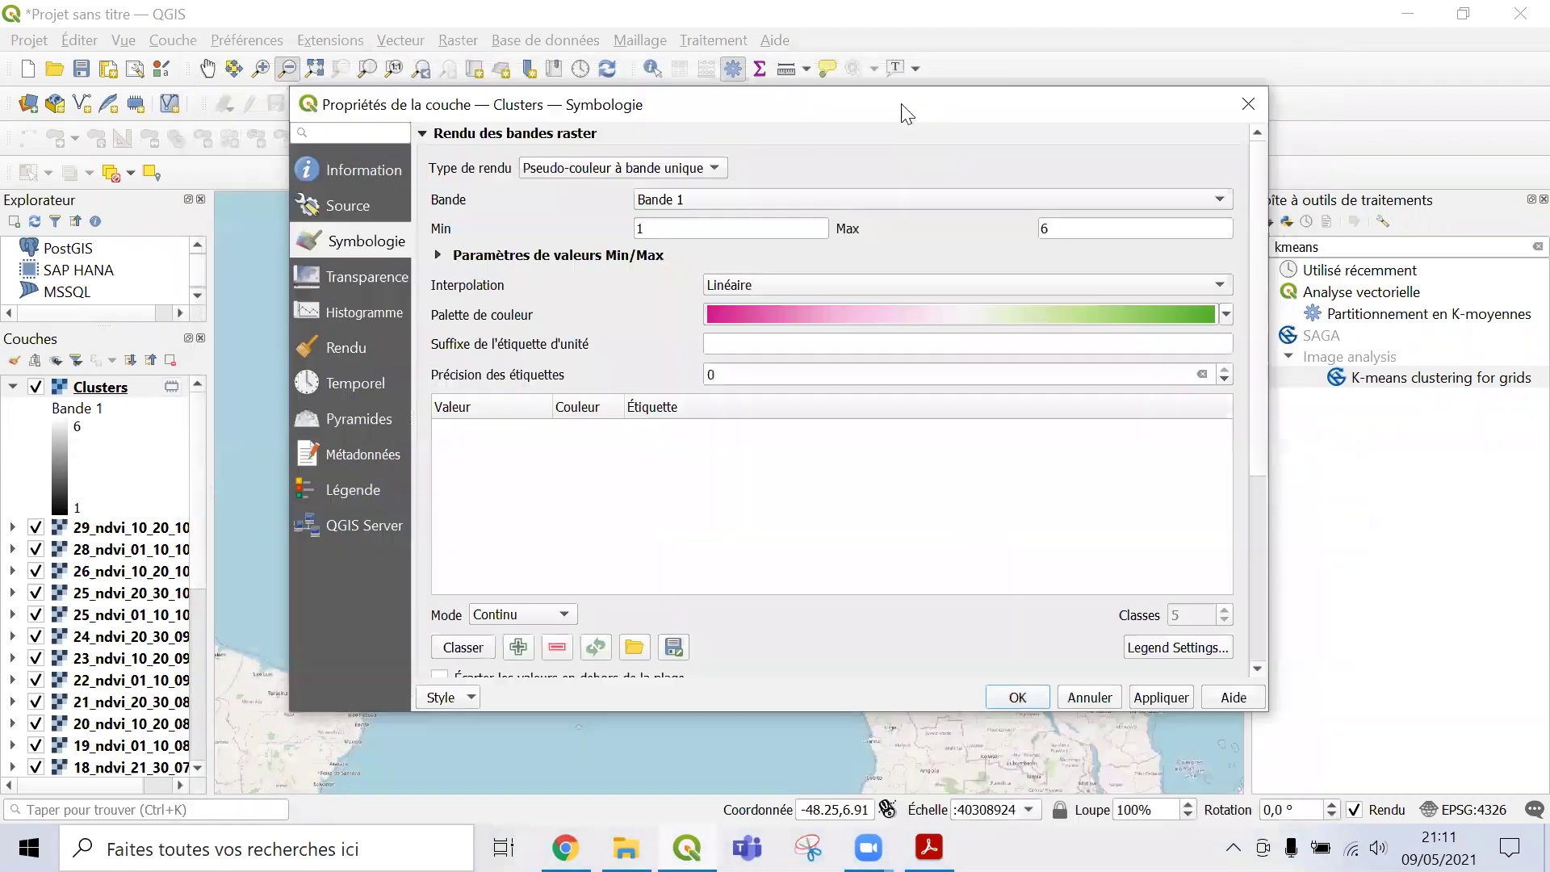
Classify the Clusters raster values in equal-interval mode (Intervalle égal) with 6 classes.
click(457, 643)
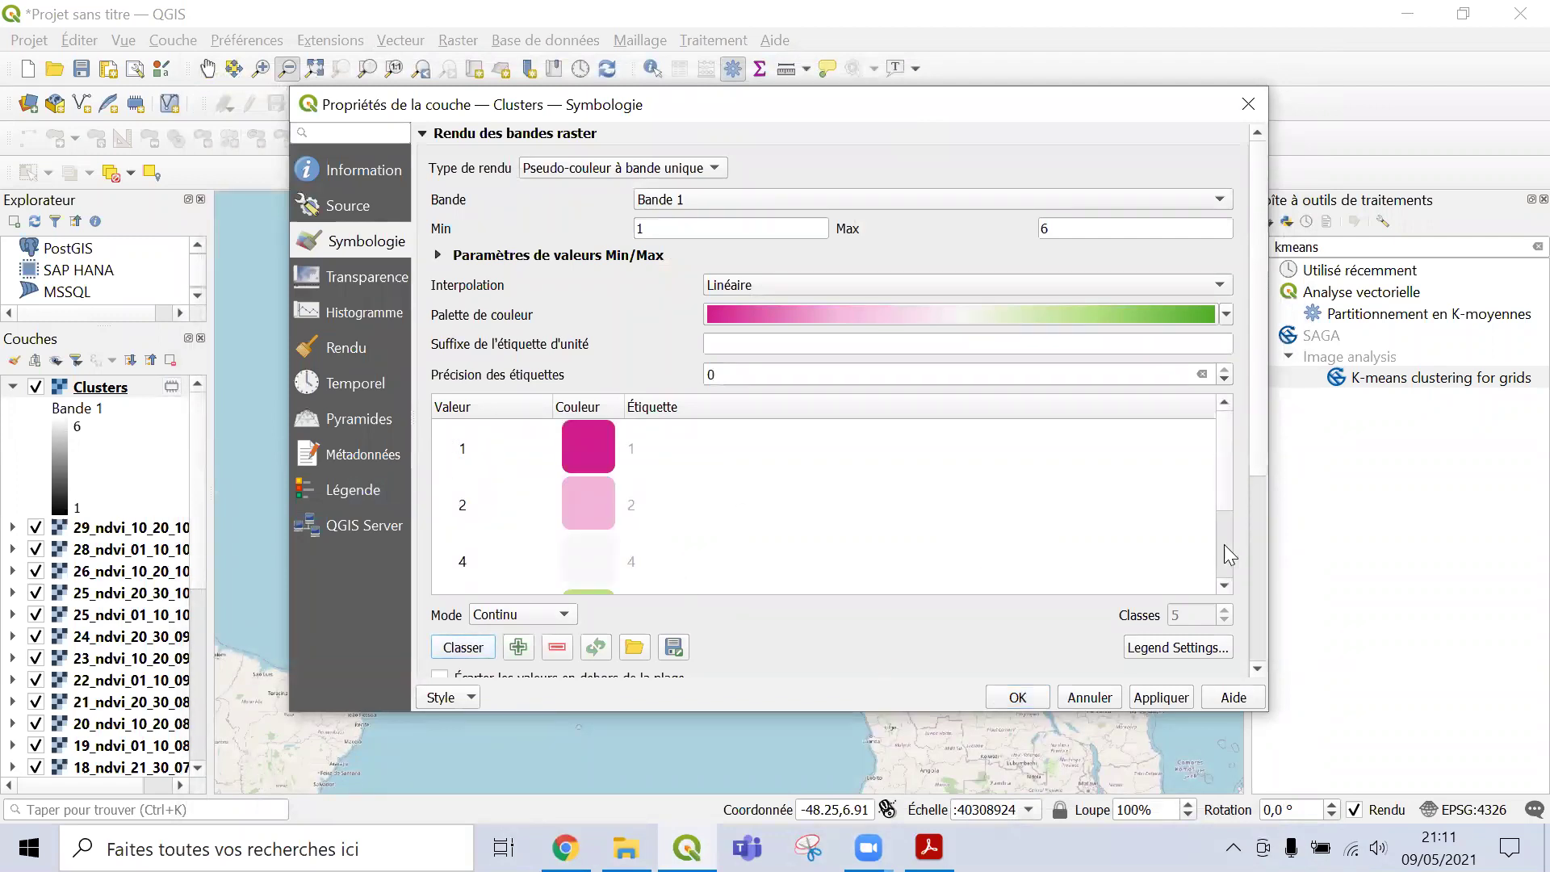
drag(1222, 491, 1235, 421)
click(509, 615)
click(514, 637)
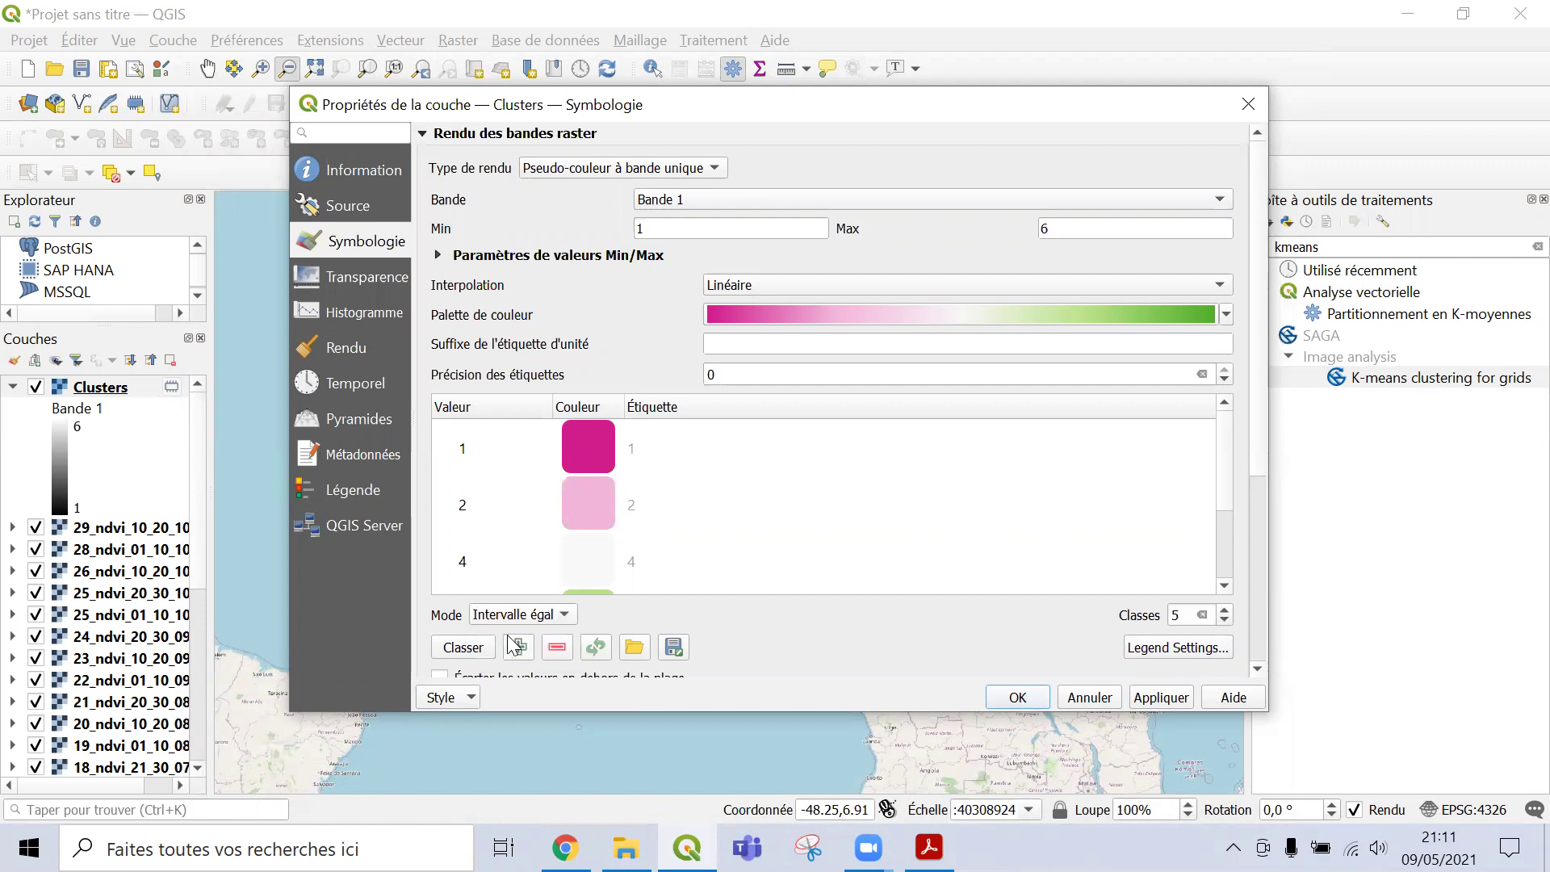
click(1224, 612)
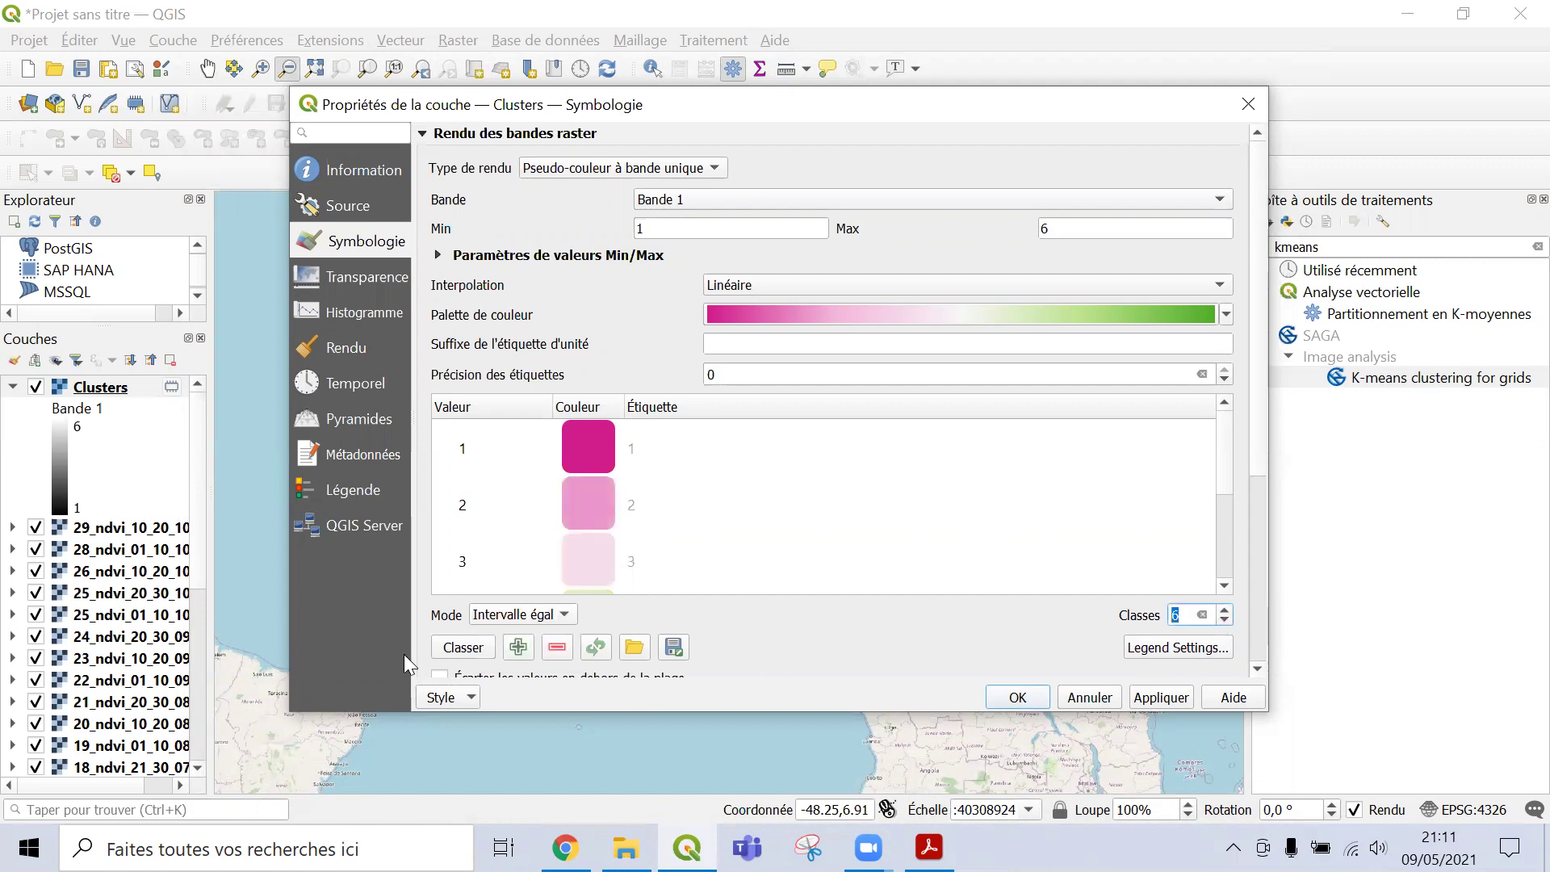
click(463, 654)
Choose the Spectral colour ramp for the Clusters layer, reclassify the values with it, and apply the symbology.
click(1227, 317)
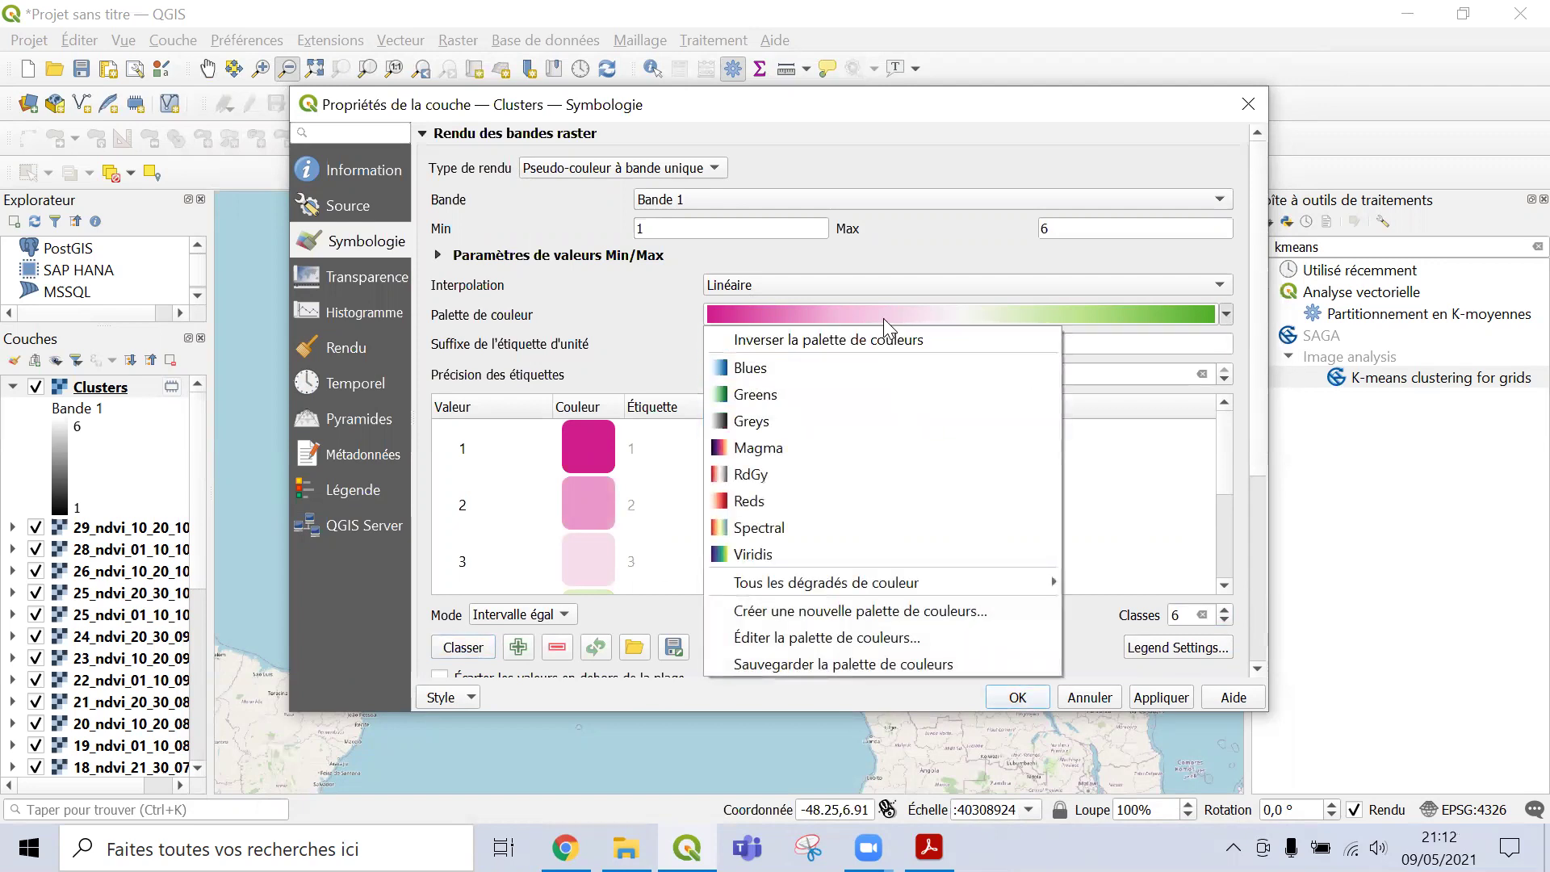
mouse_move(896, 578)
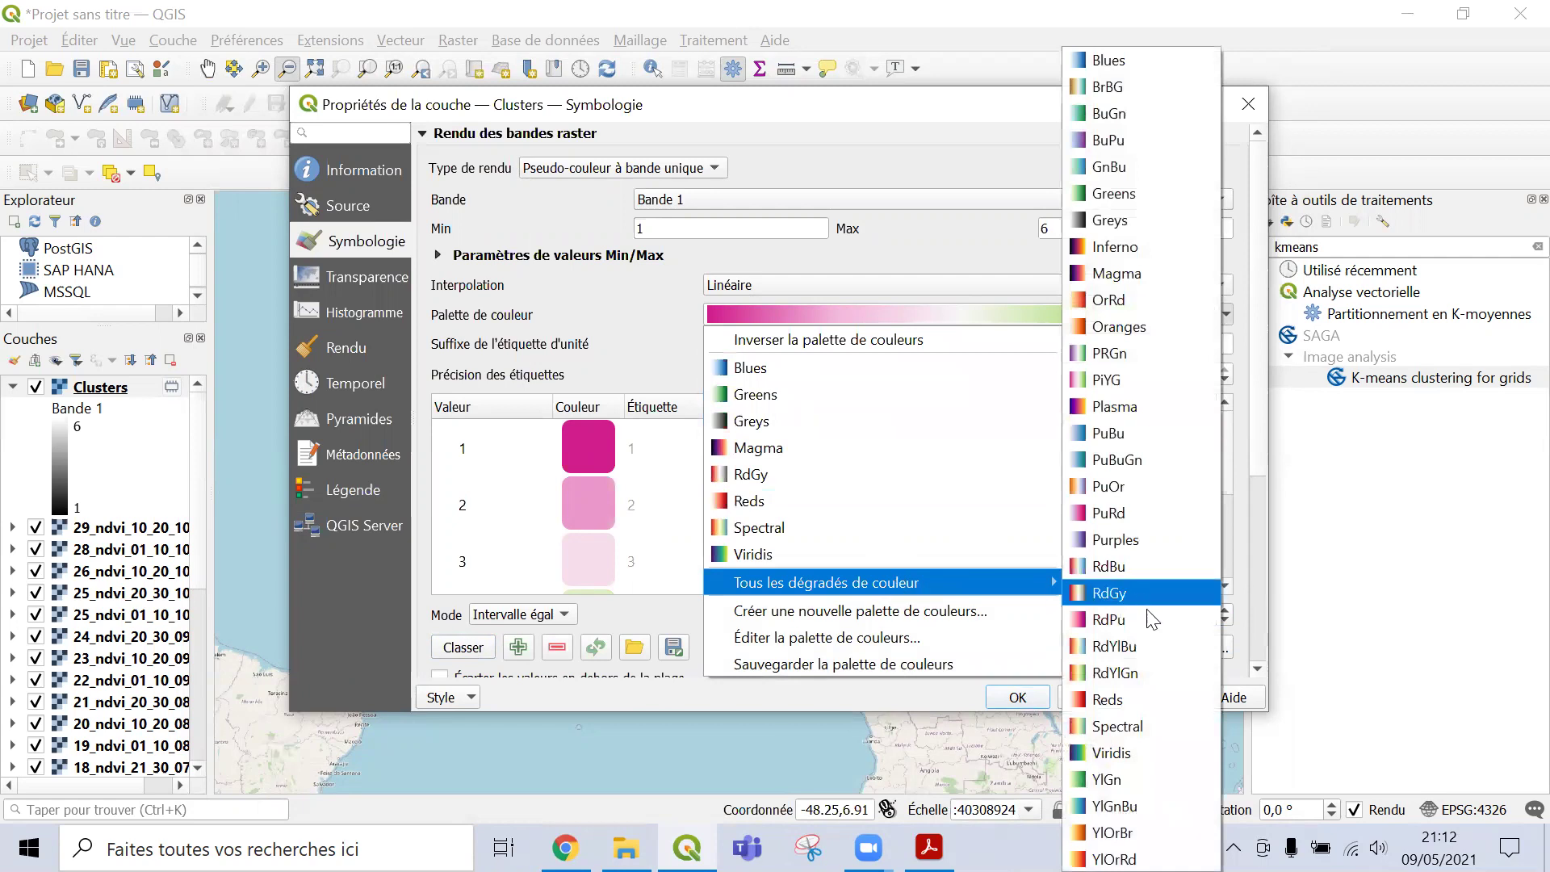
click(940, 533)
click(461, 646)
click(1163, 699)
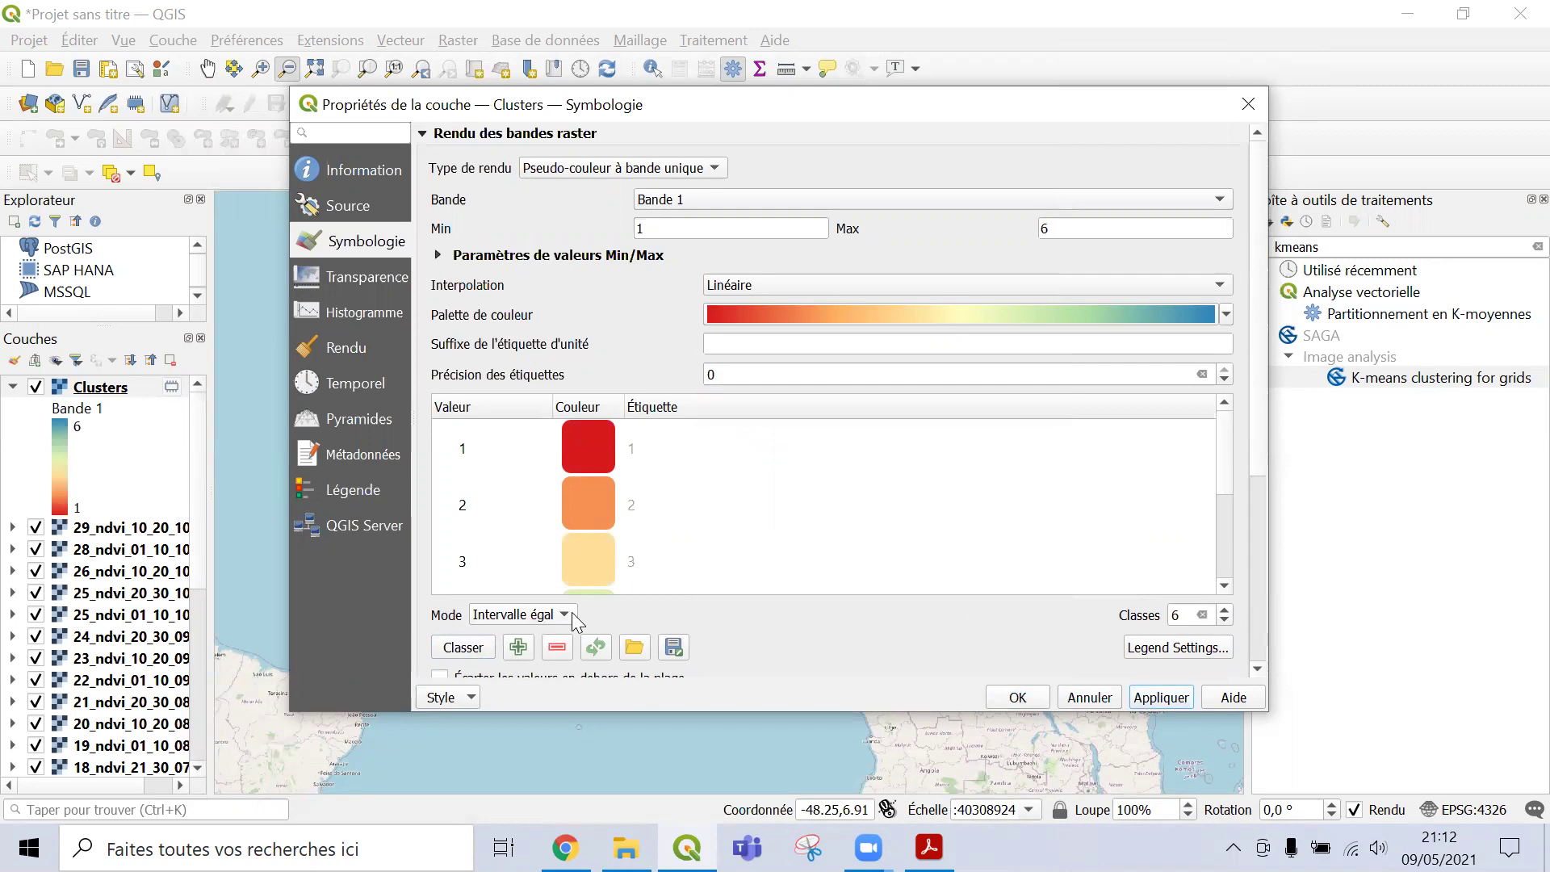
click(1016, 697)
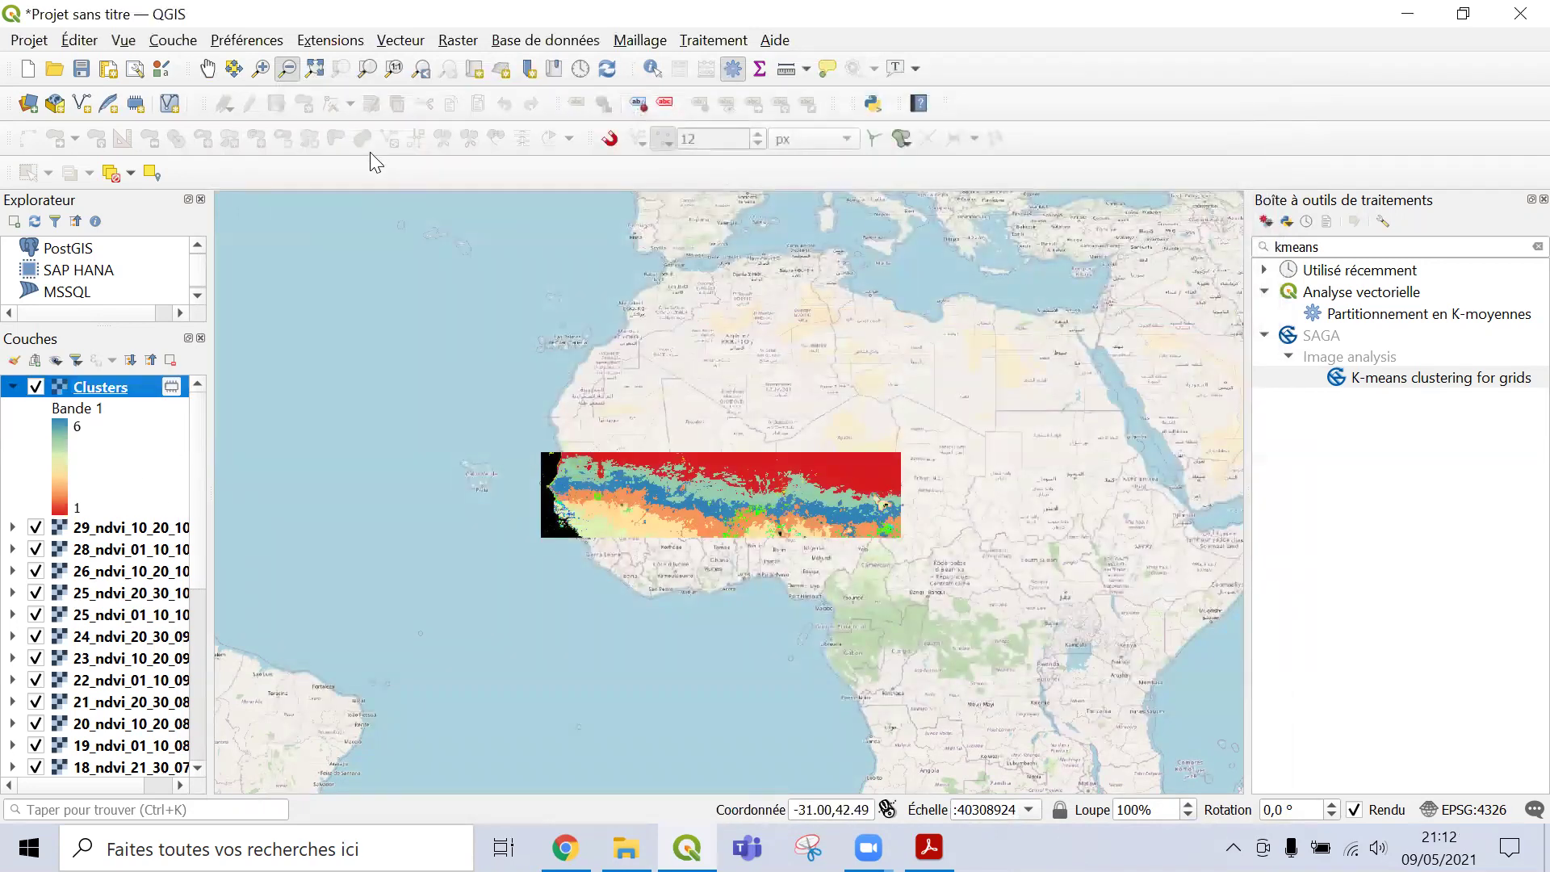
Examine the coloured vegetation zones on the map, from the whole Sahel strip to pixel detail along its southern edge.
click(260, 68)
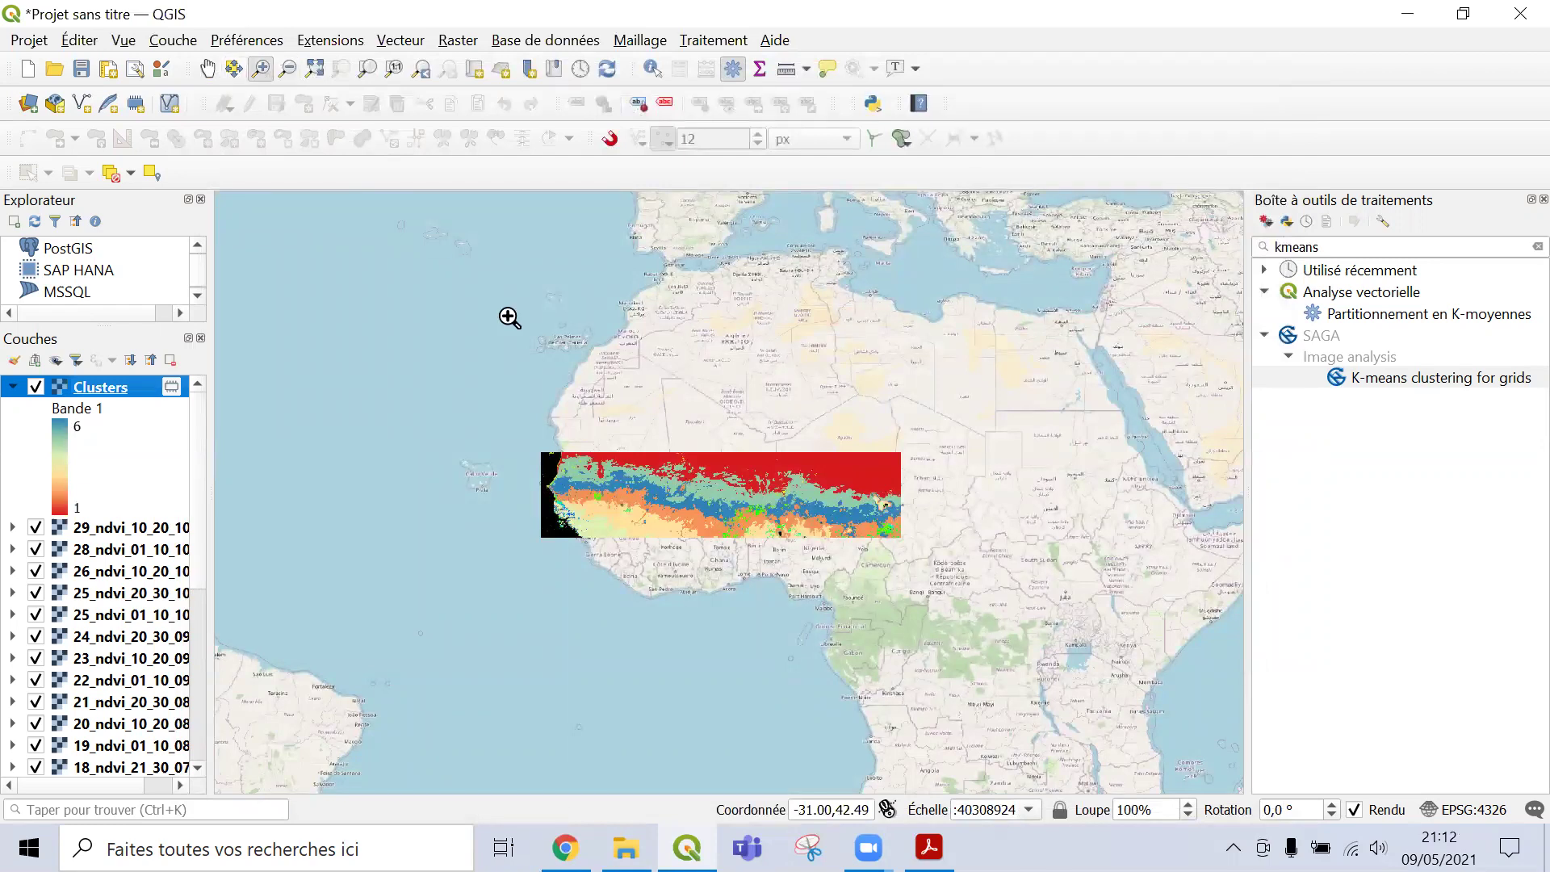
drag(508, 387, 977, 565)
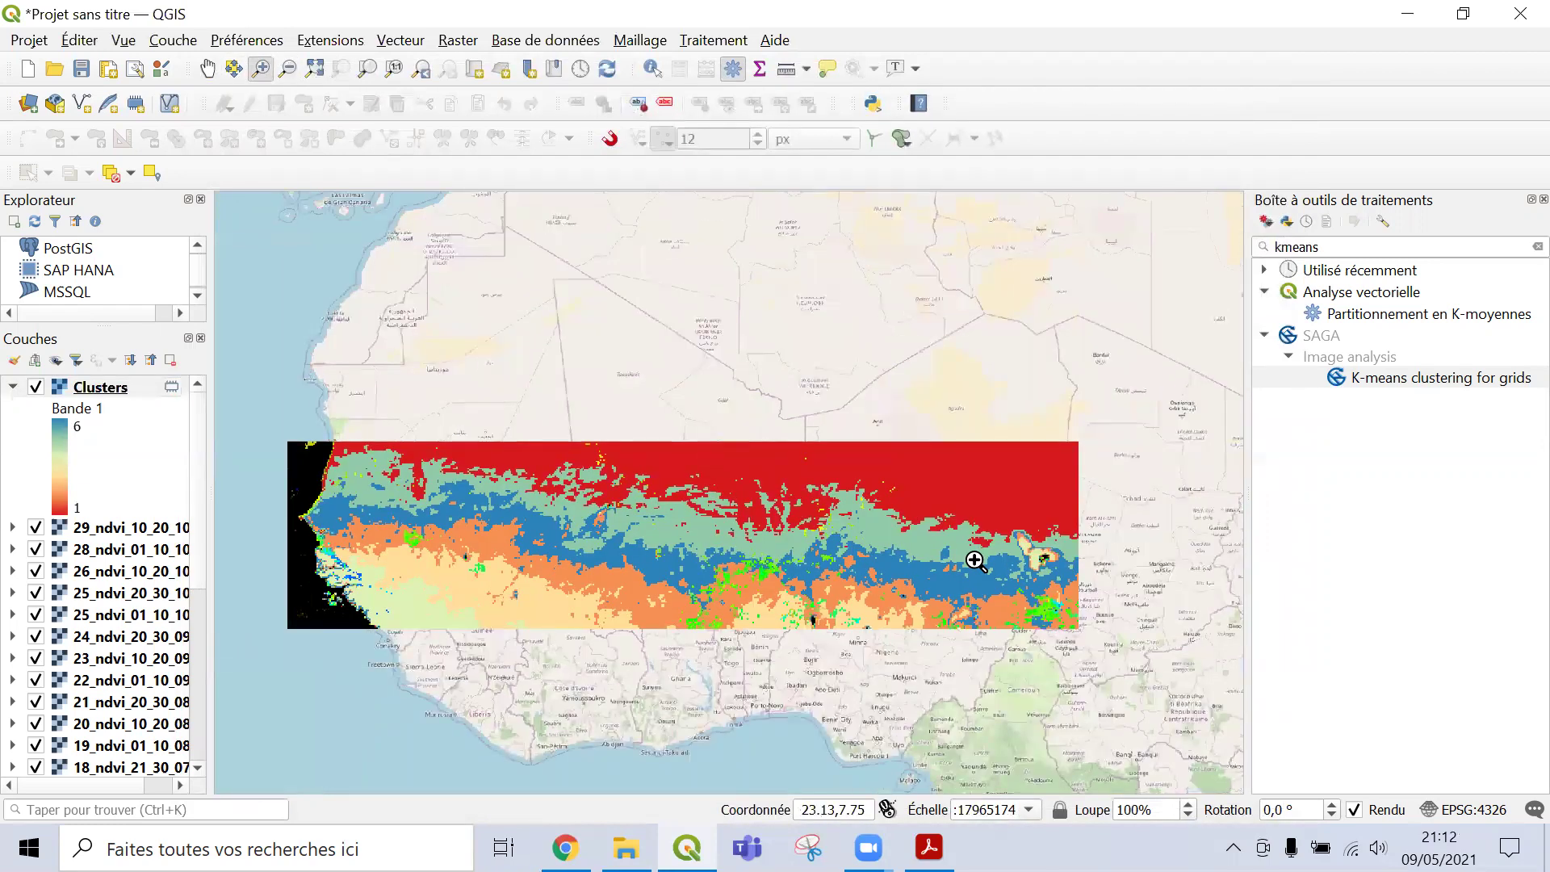
drag(679, 518, 890, 654)
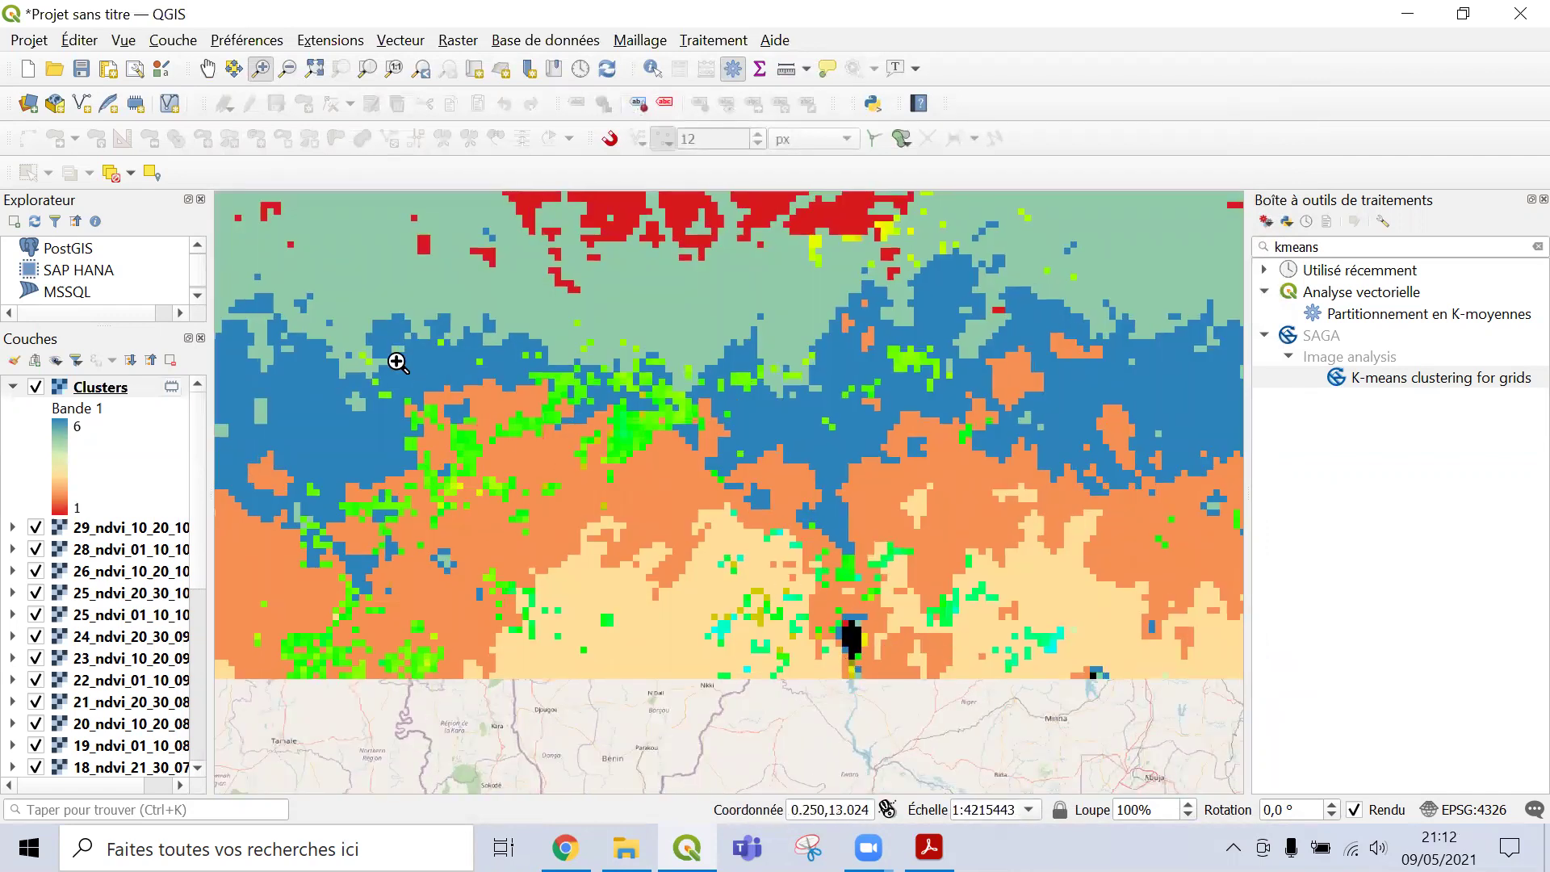
click(287, 68)
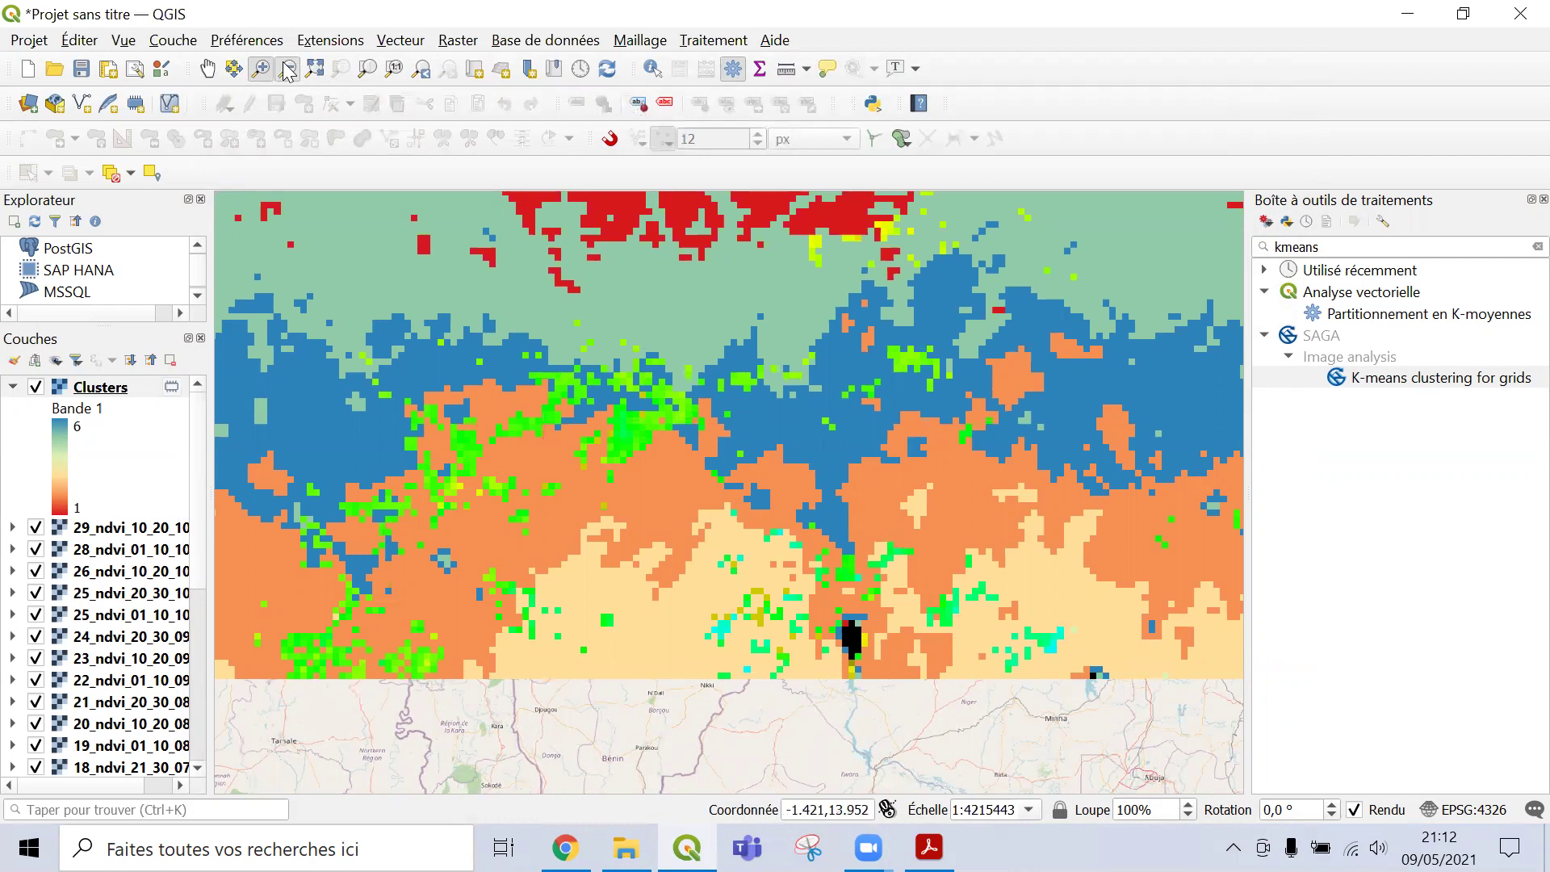
click(489, 355)
click(520, 405)
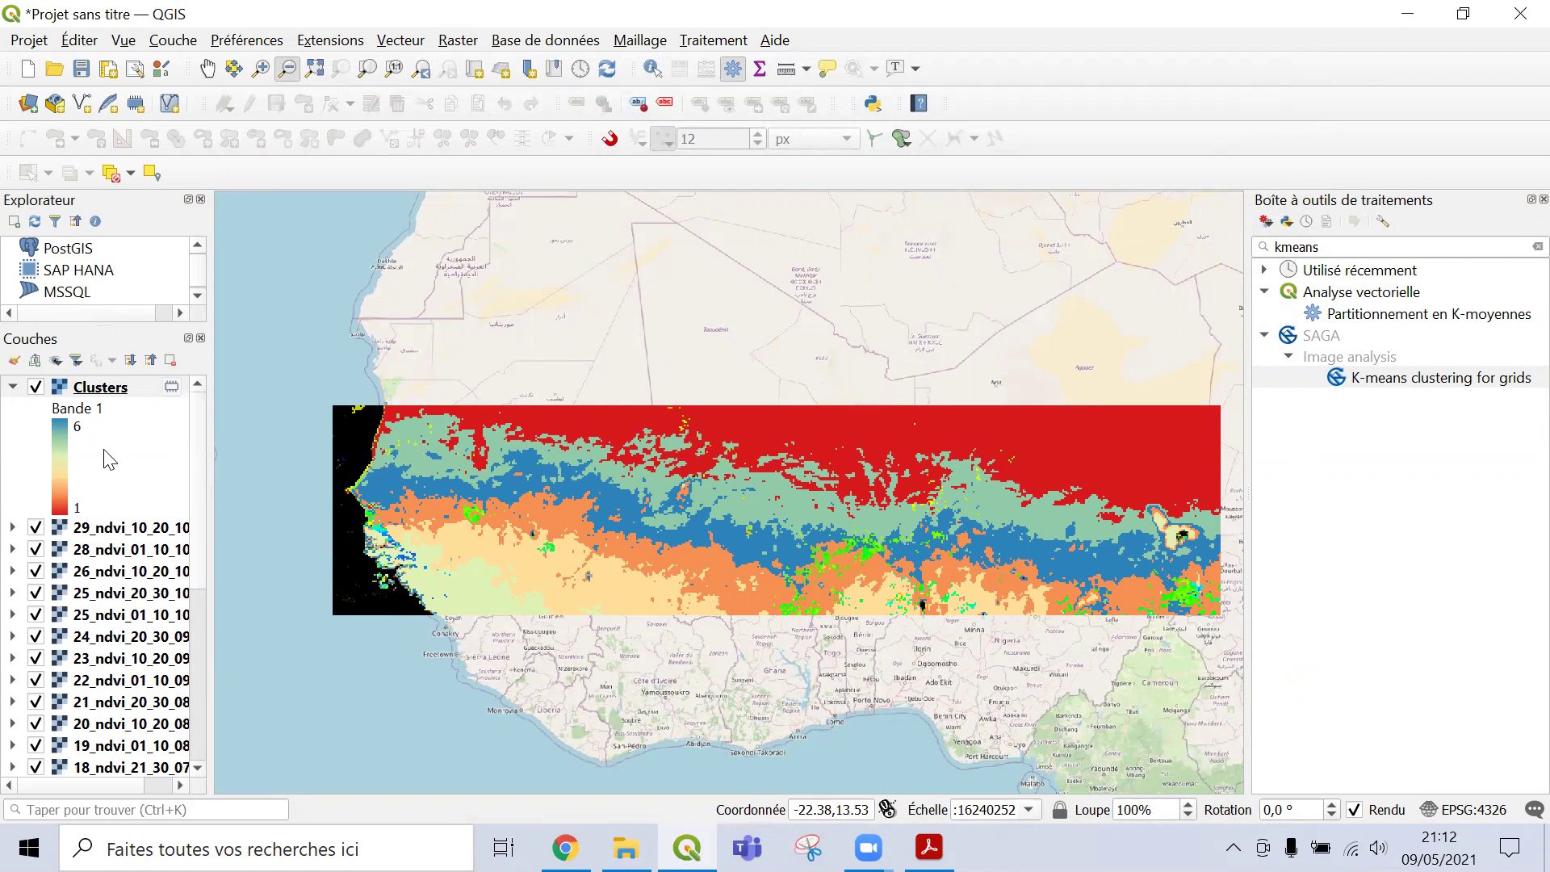
Hide the five NDVI layers directly below Clusters, from 29_ndvi_10_20 through 25_ndvi_01_10.
click(35, 529)
click(35, 550)
click(37, 571)
click(36, 594)
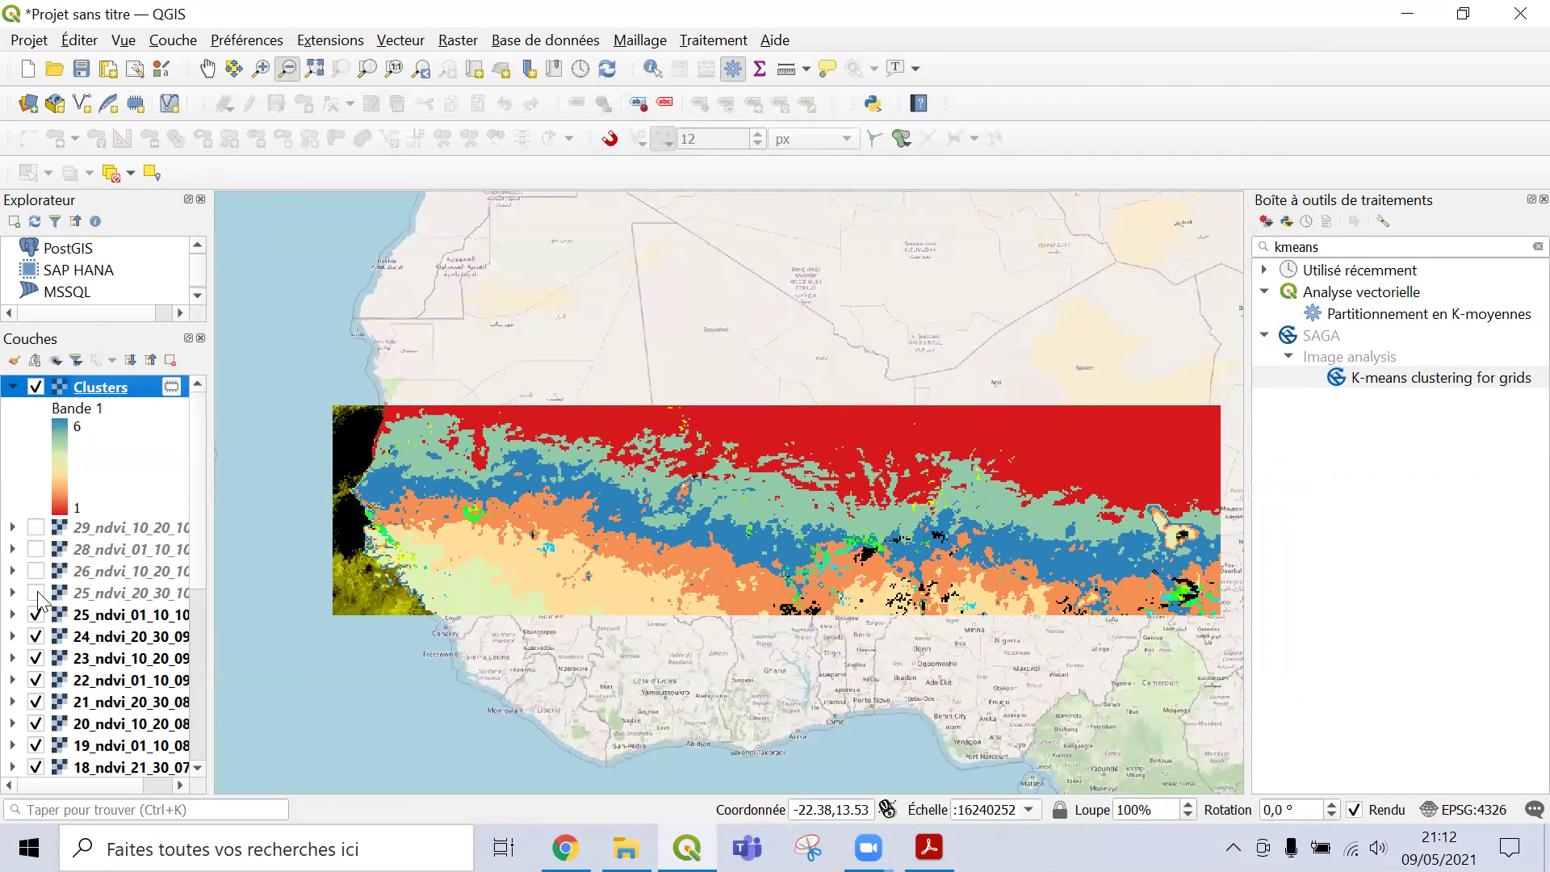
mouse_move(197, 565)
mouse_down()
mouse_move(203, 739)
mouse_move(206, 556)
mouse_up()
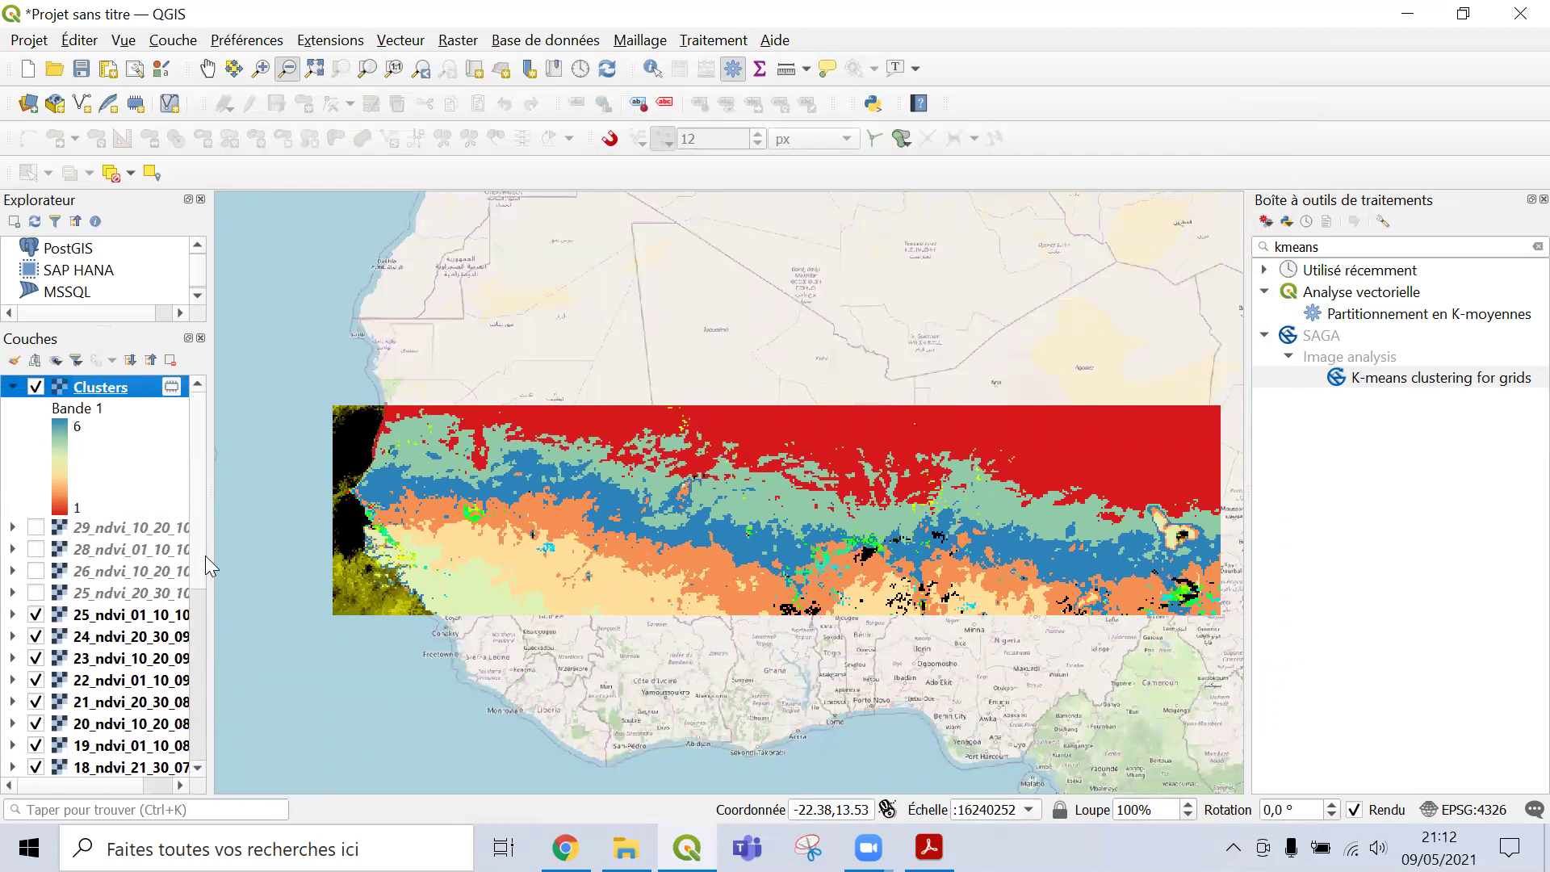
click(35, 616)
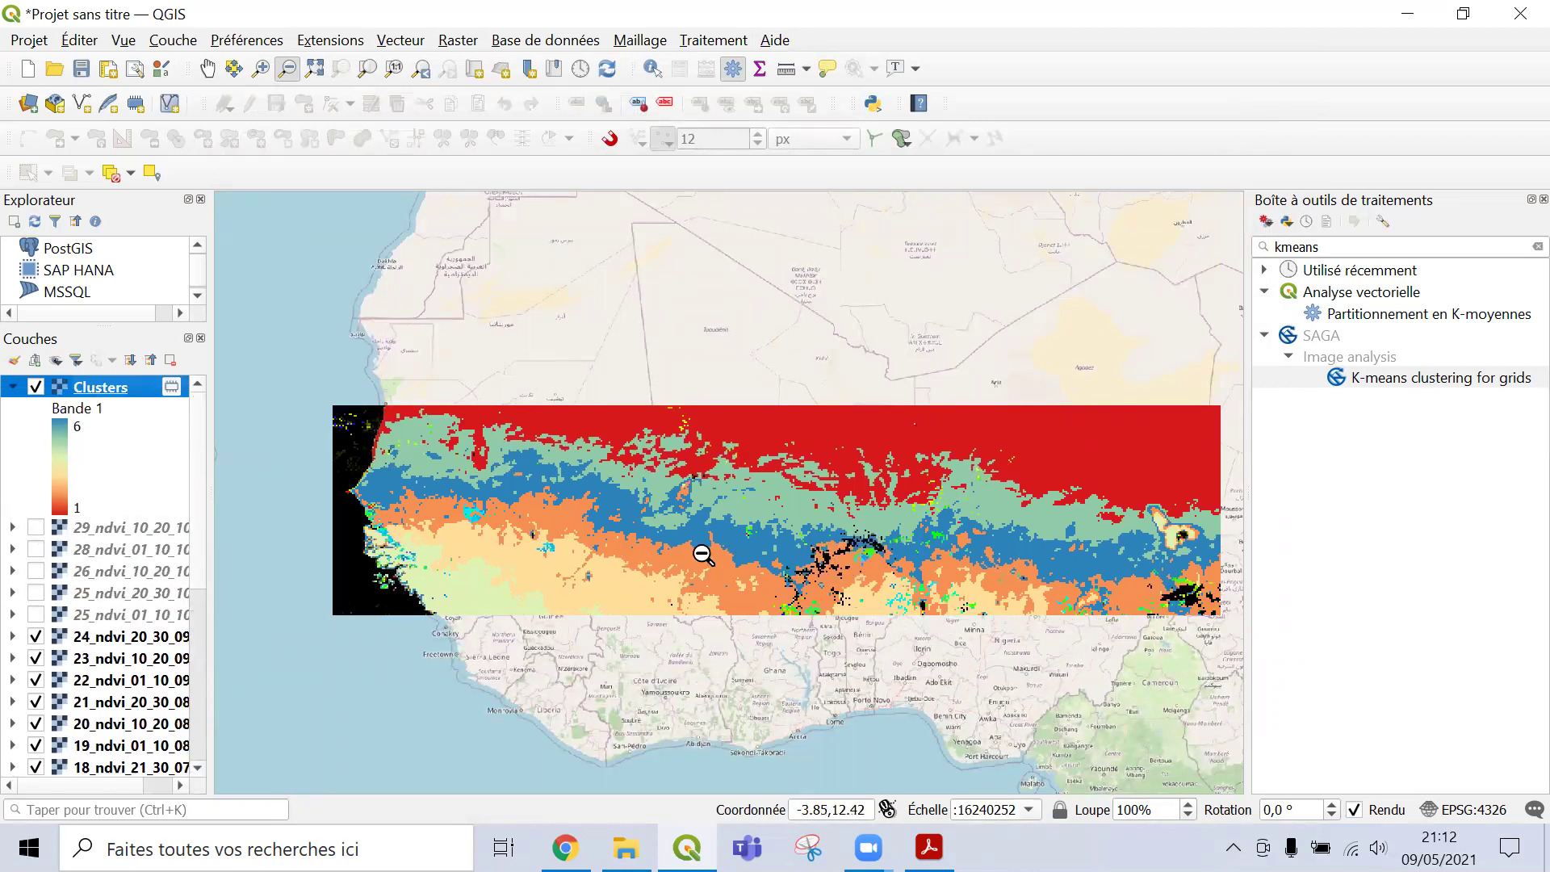
Compare the clustered zones with the rainfall-based climate zone map in TD_MSG.pdf in Acrobat Reader, and return to QGIS.
click(929, 848)
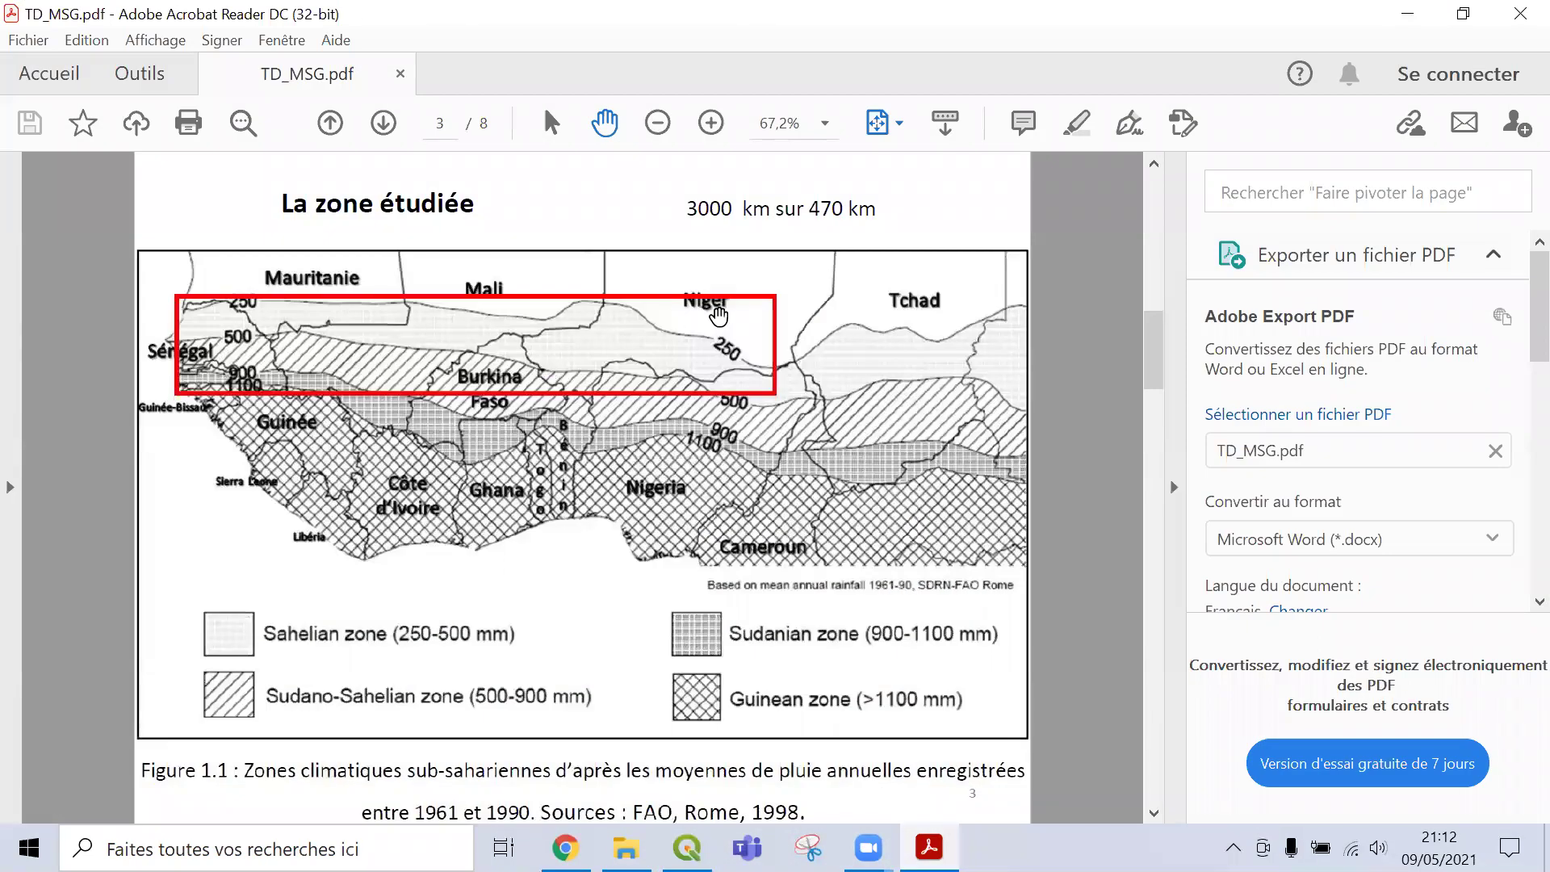
click(1413, 17)
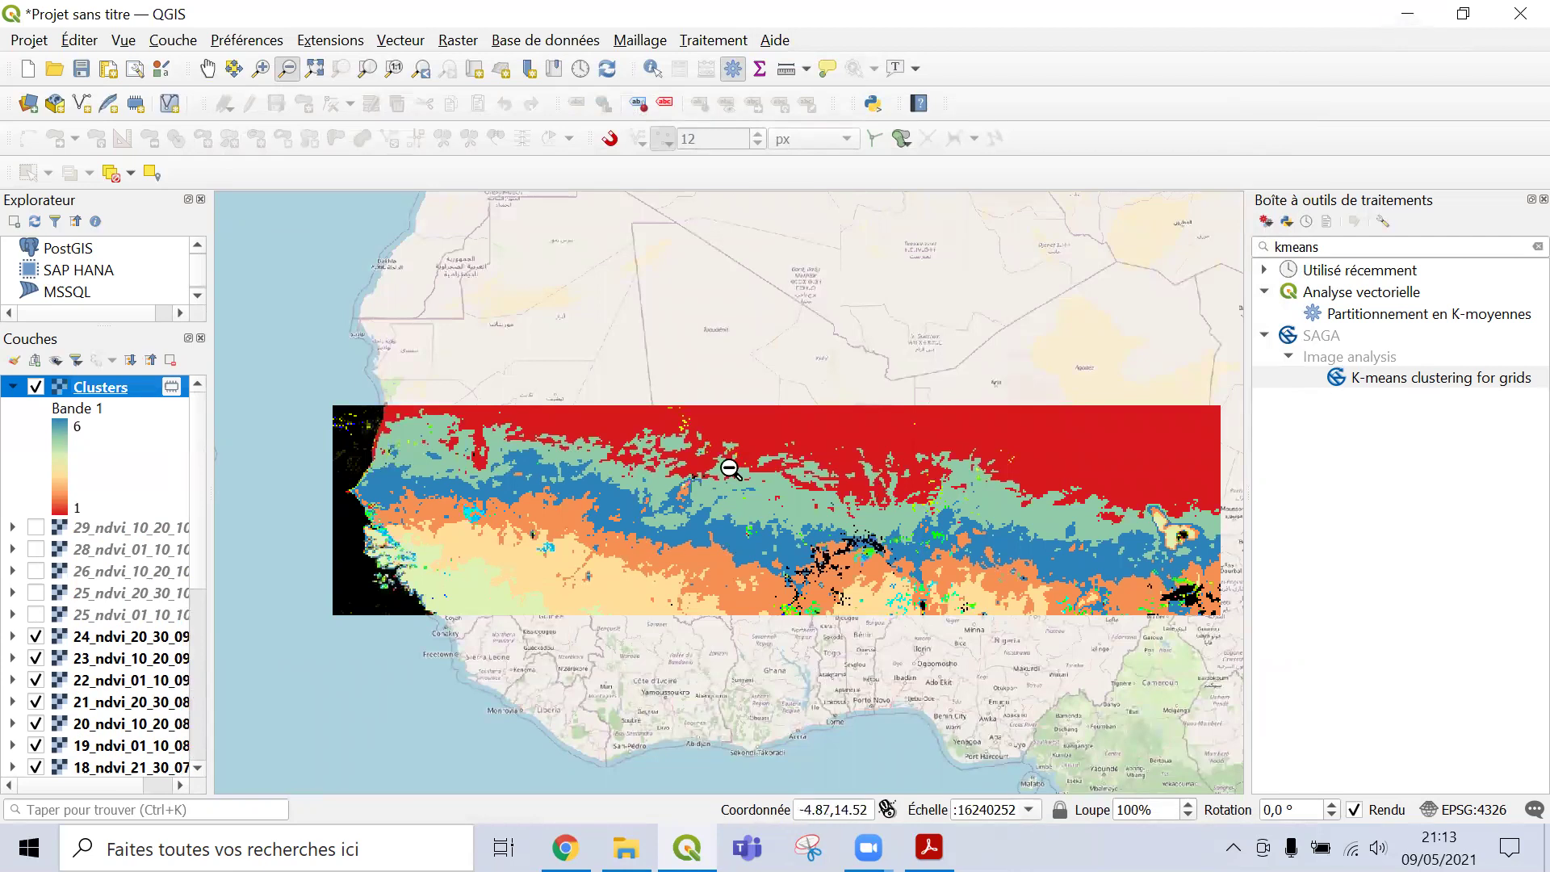